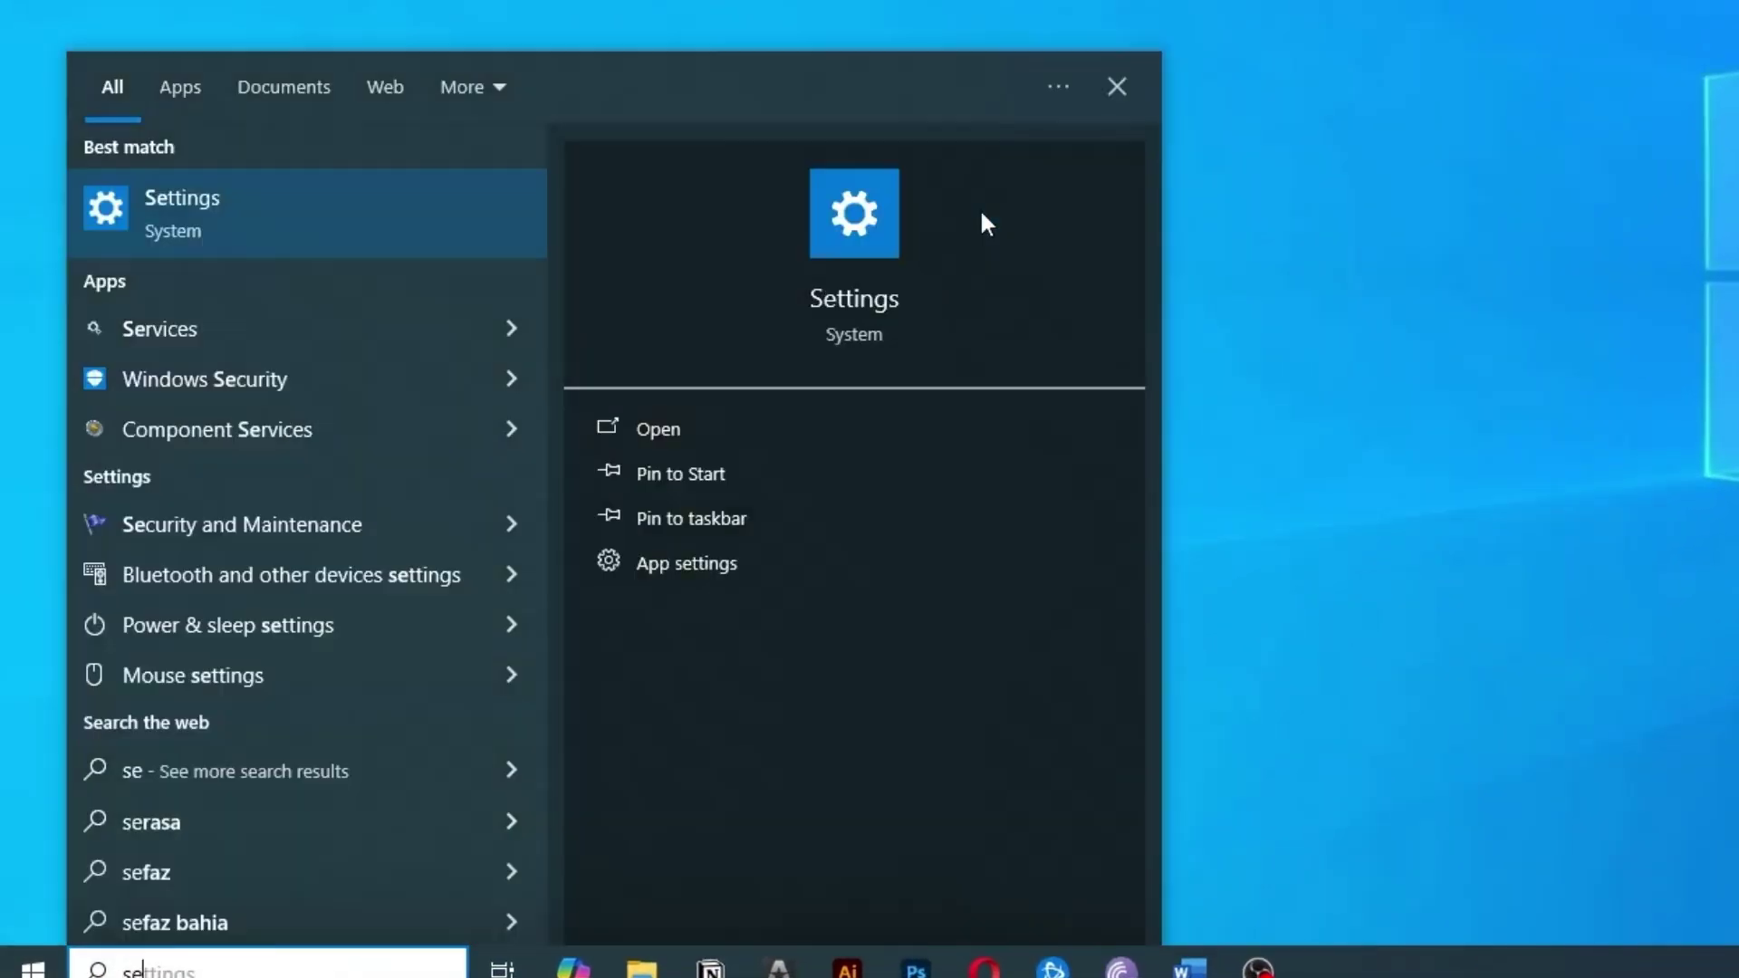
Turn on File History in Settings' Files backup page, backing up to HD_1TB (E:).
key(Return)
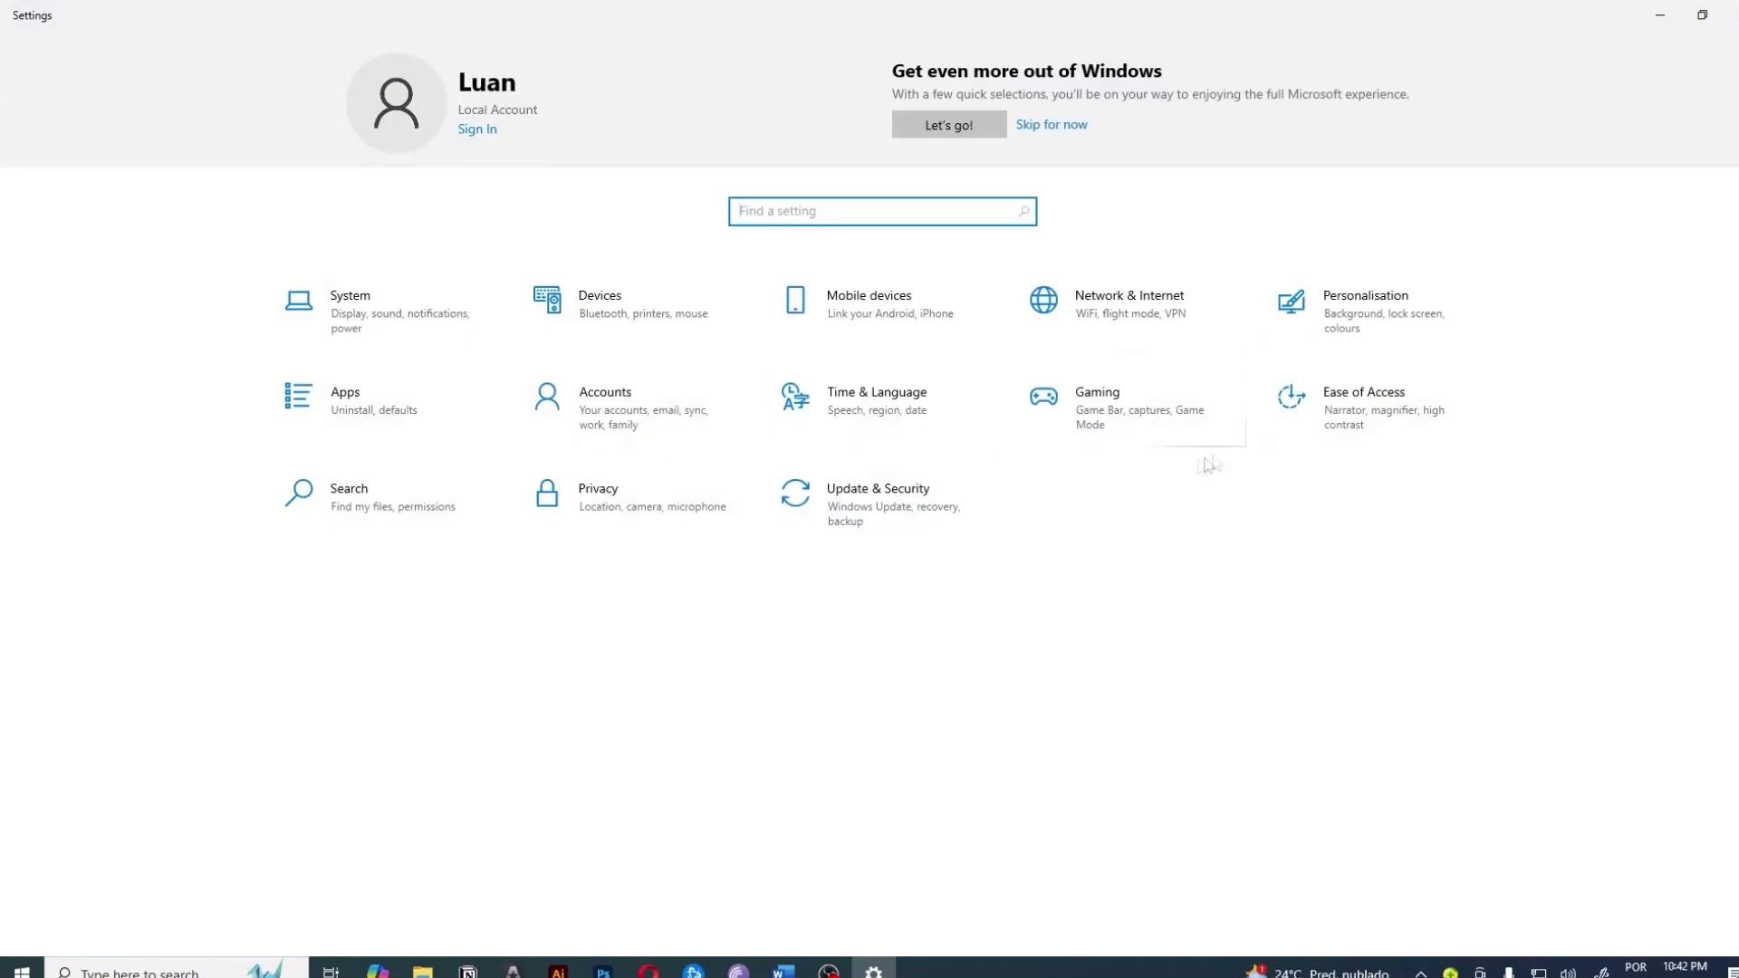
click(889, 534)
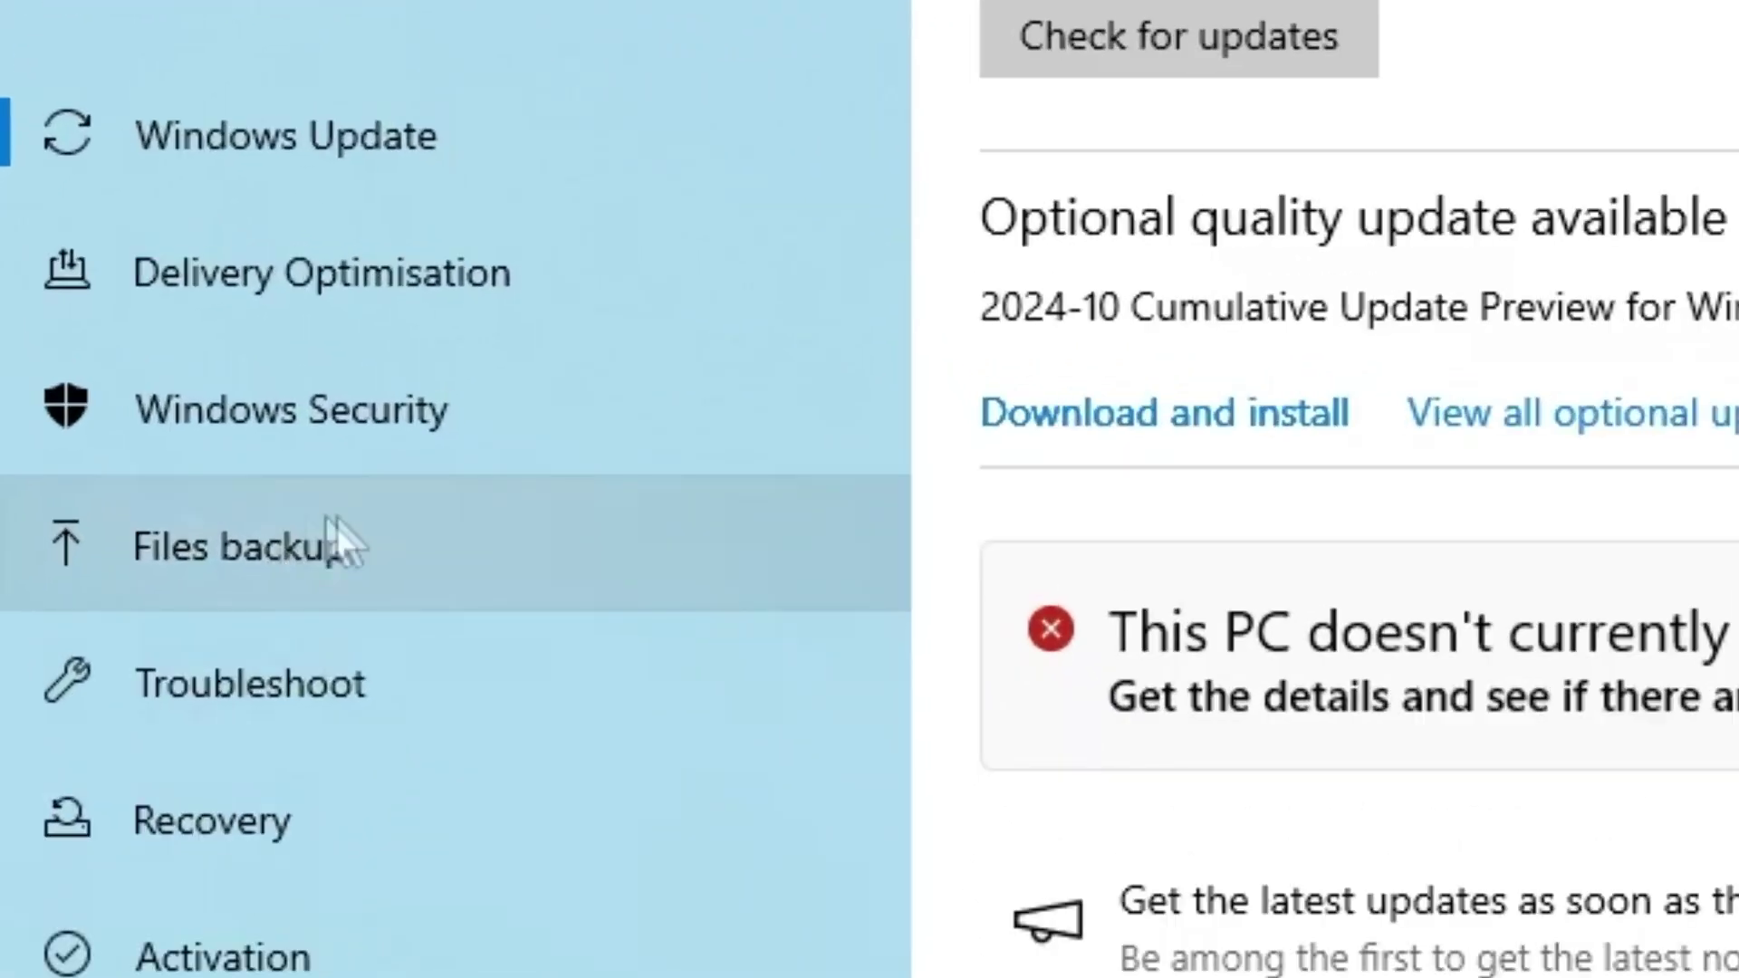
click(286, 558)
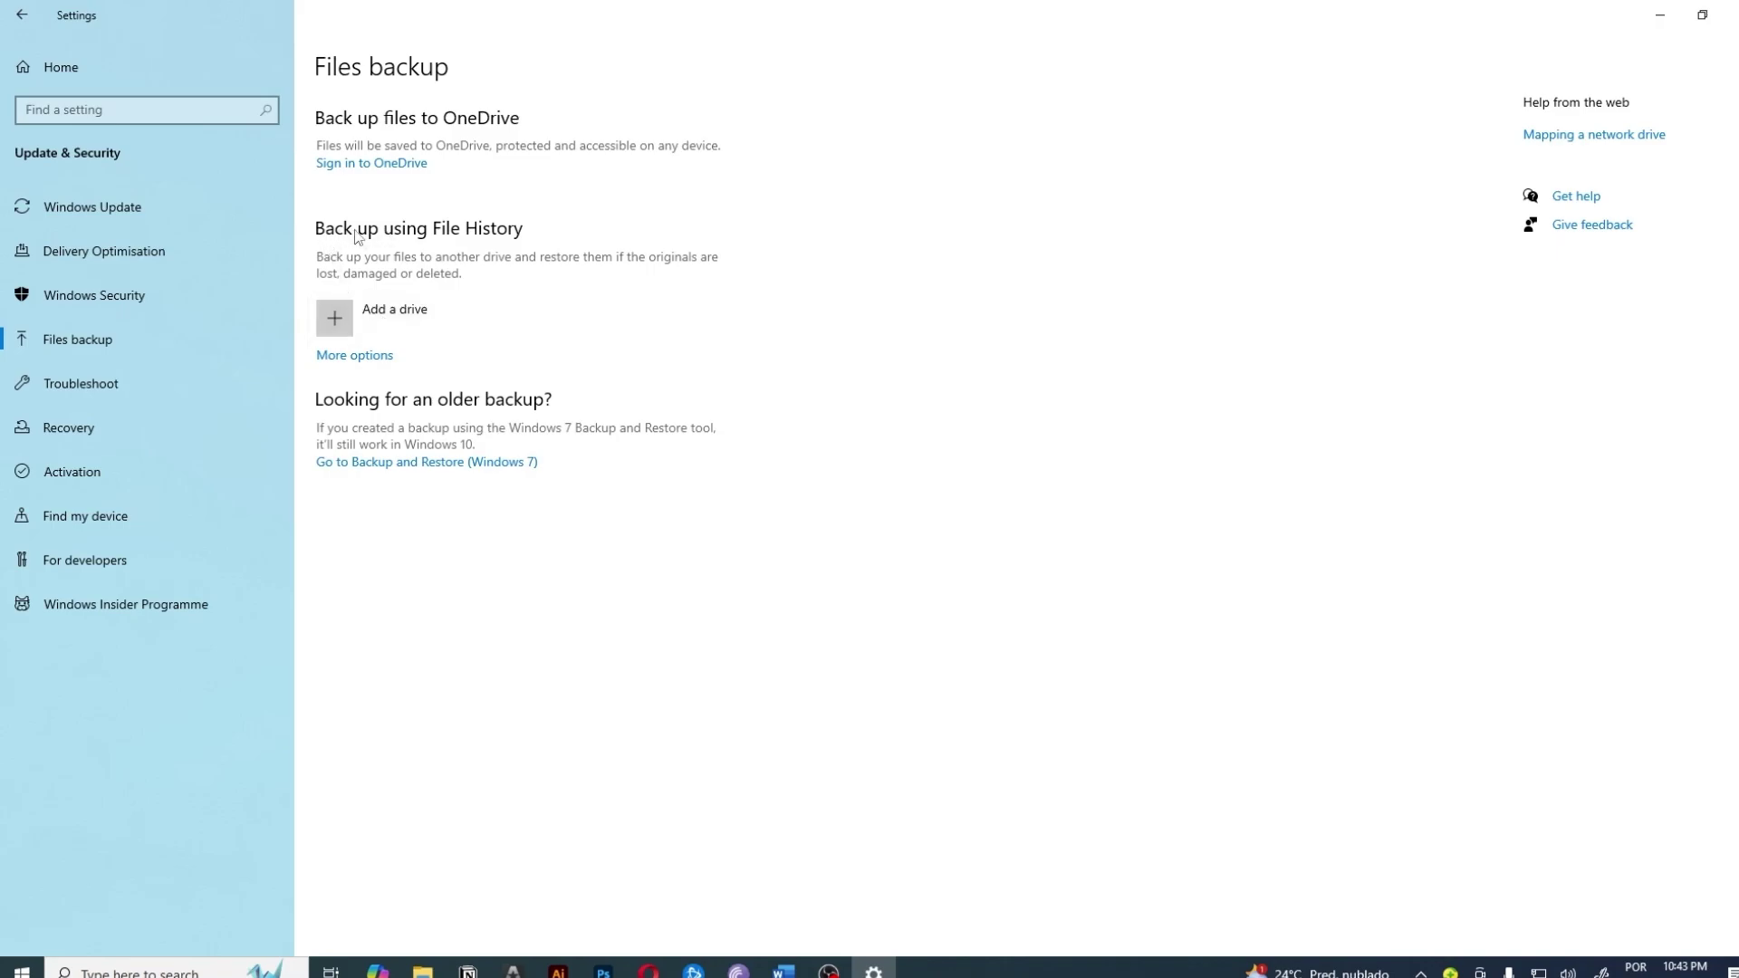
click(439, 300)
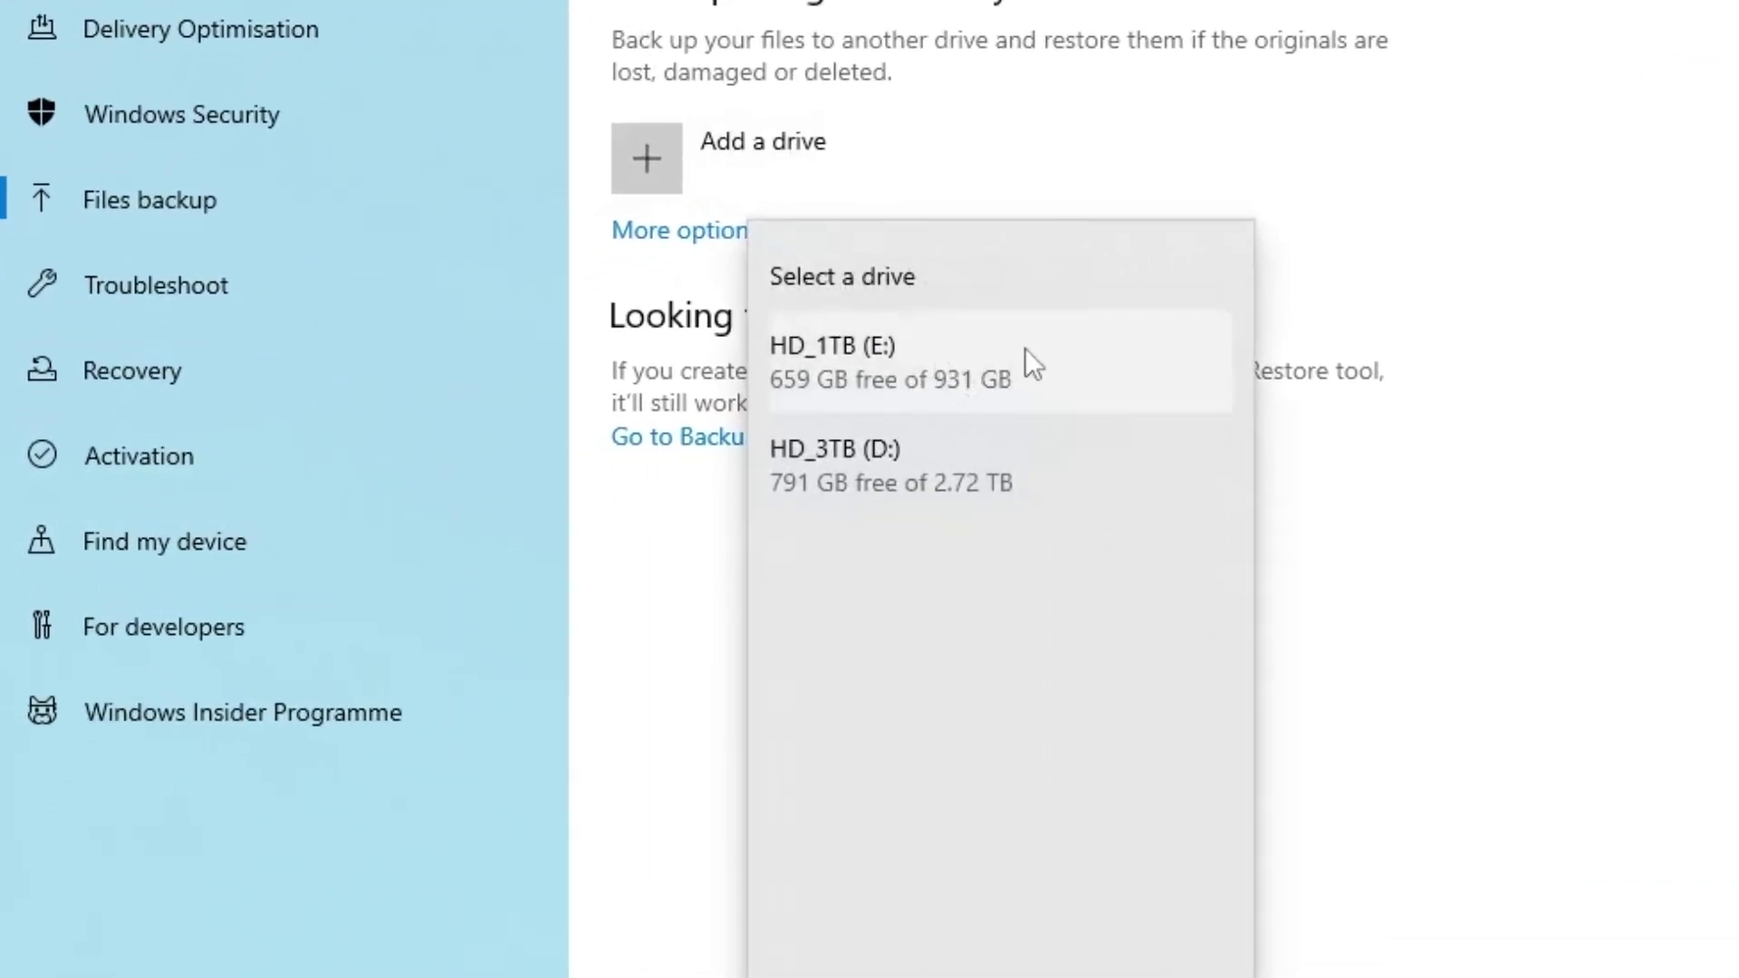
click(919, 377)
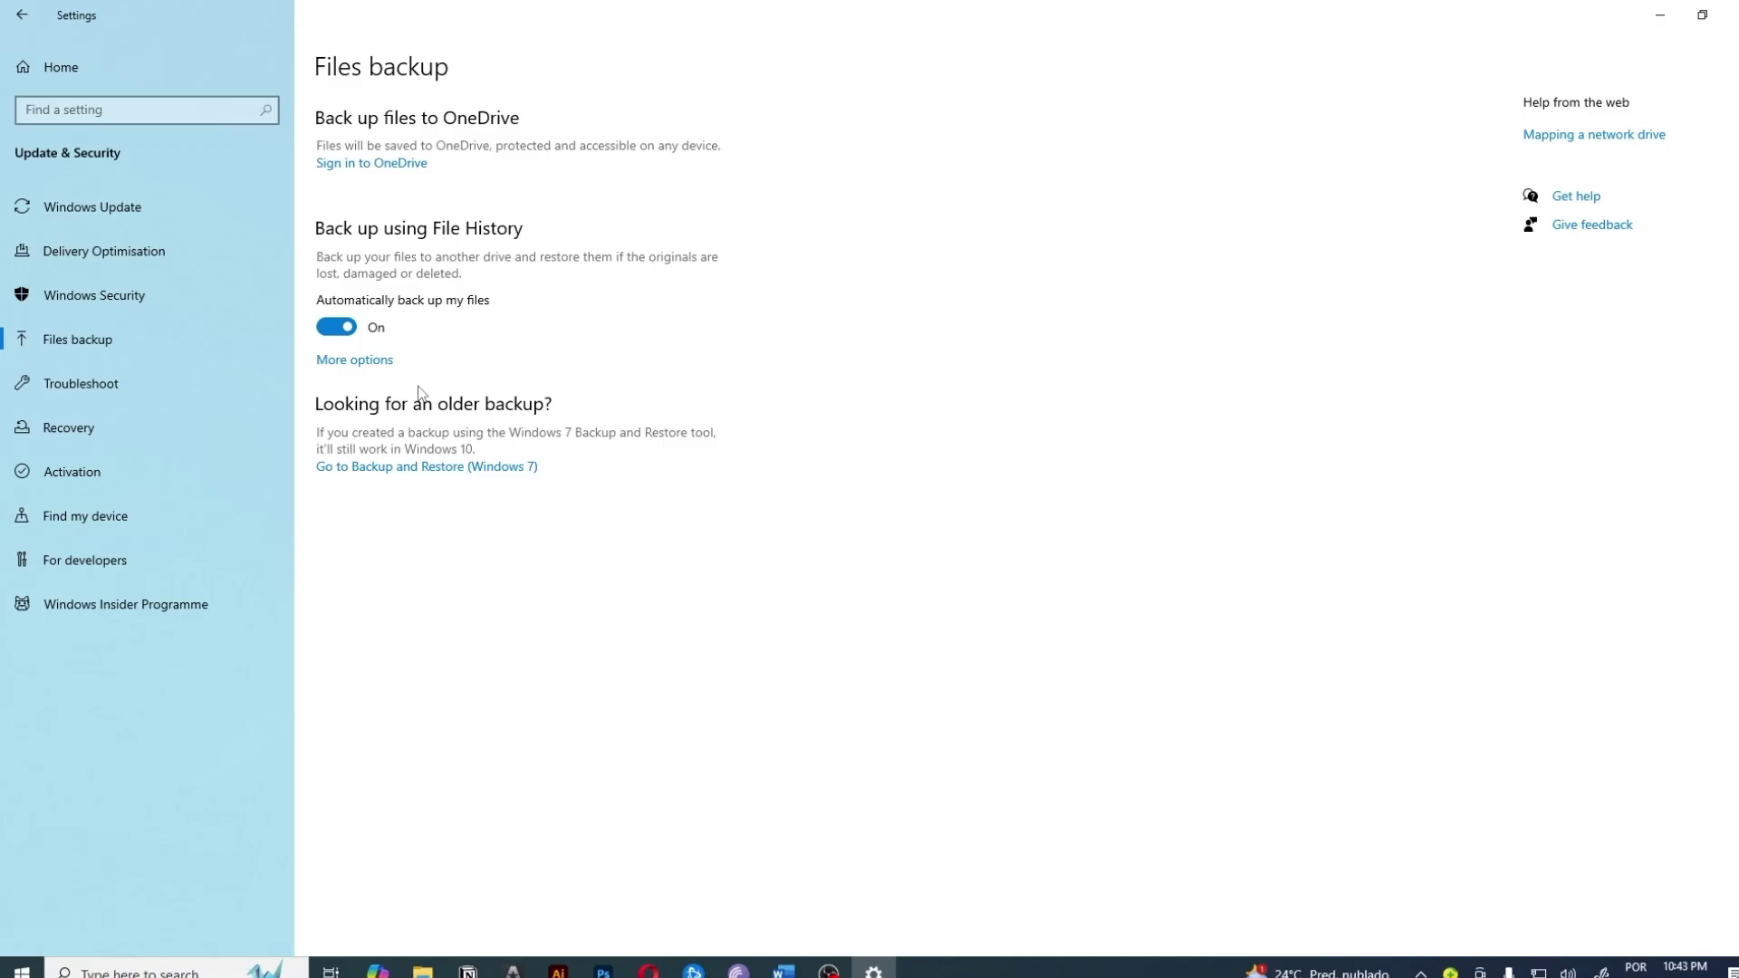
Review File History's backup options, folder list and advanced settings, then close the File History window.
click(347, 362)
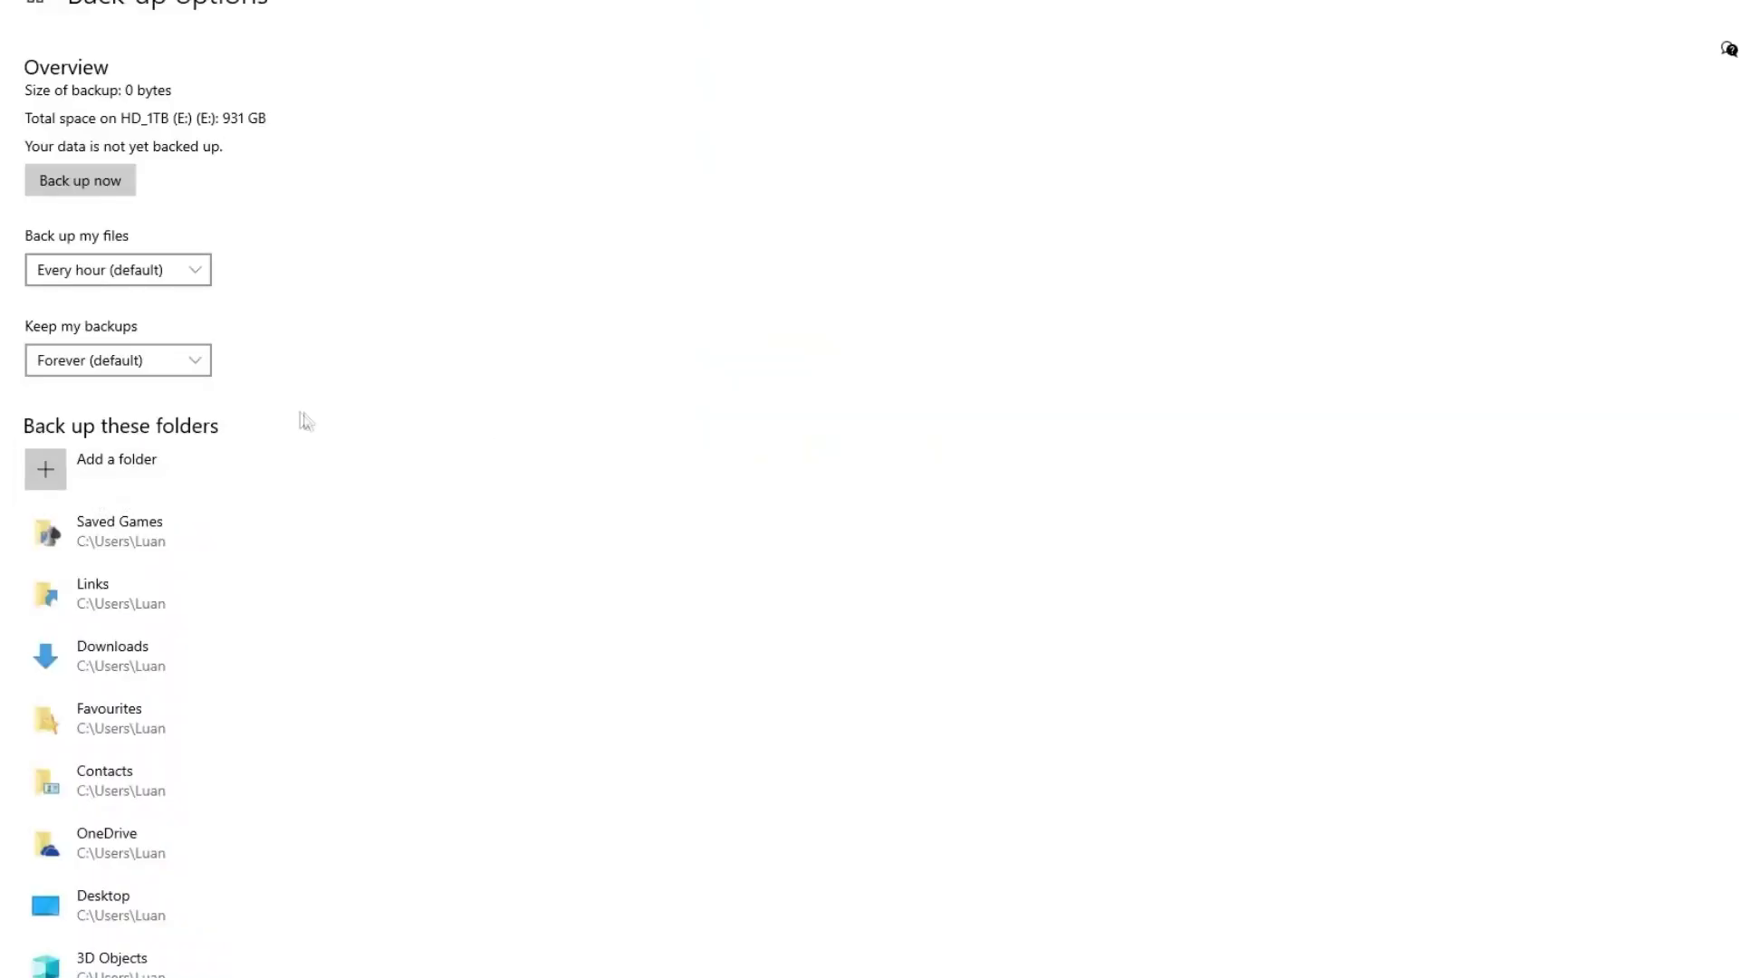
scroll(304, 422, down, 5)
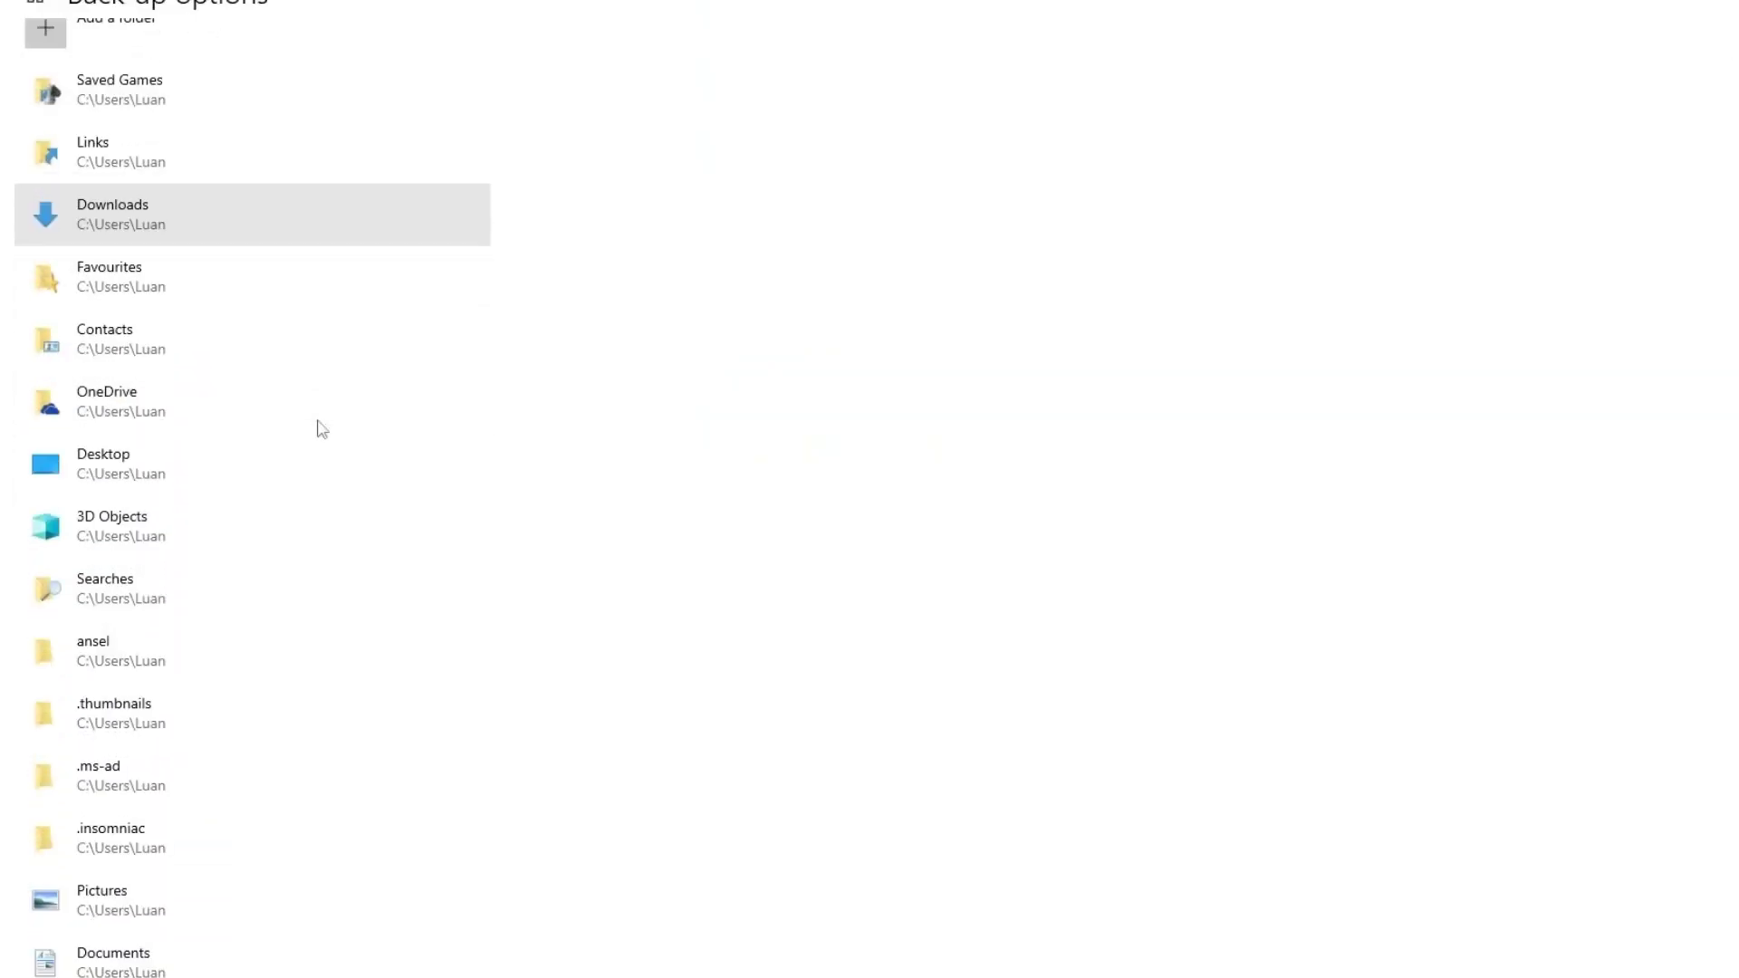
scroll(187, 356, down, 10)
scroll(155, 575, up, 15)
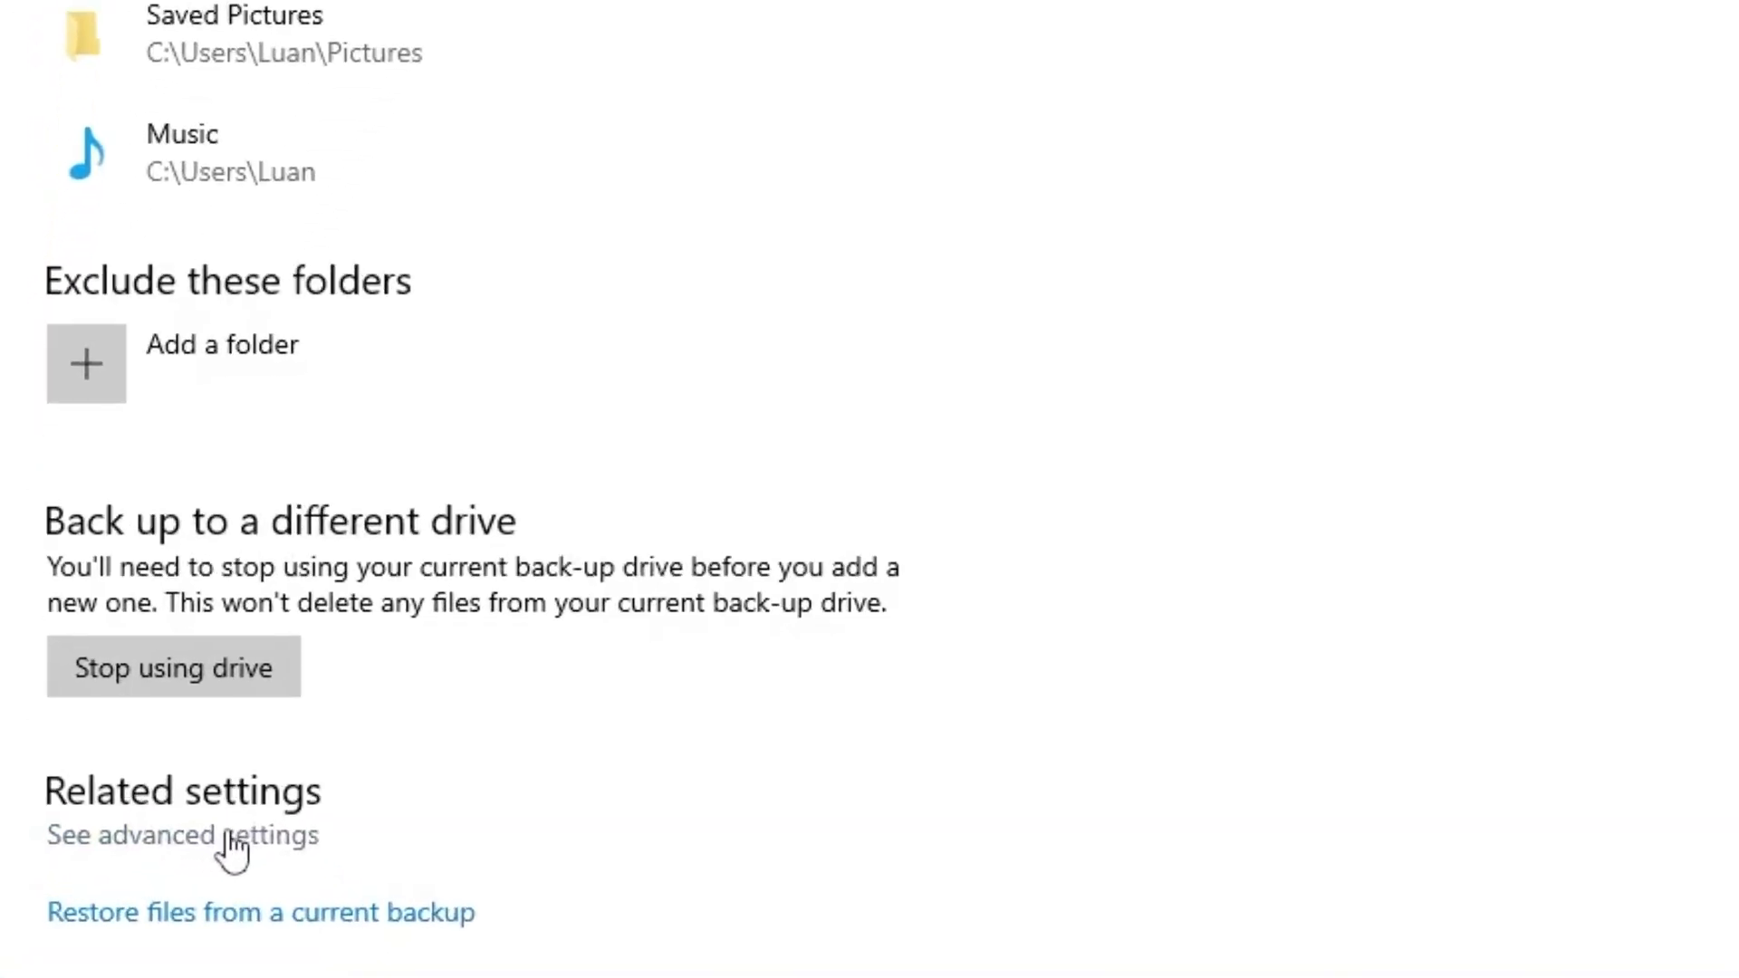
click(277, 842)
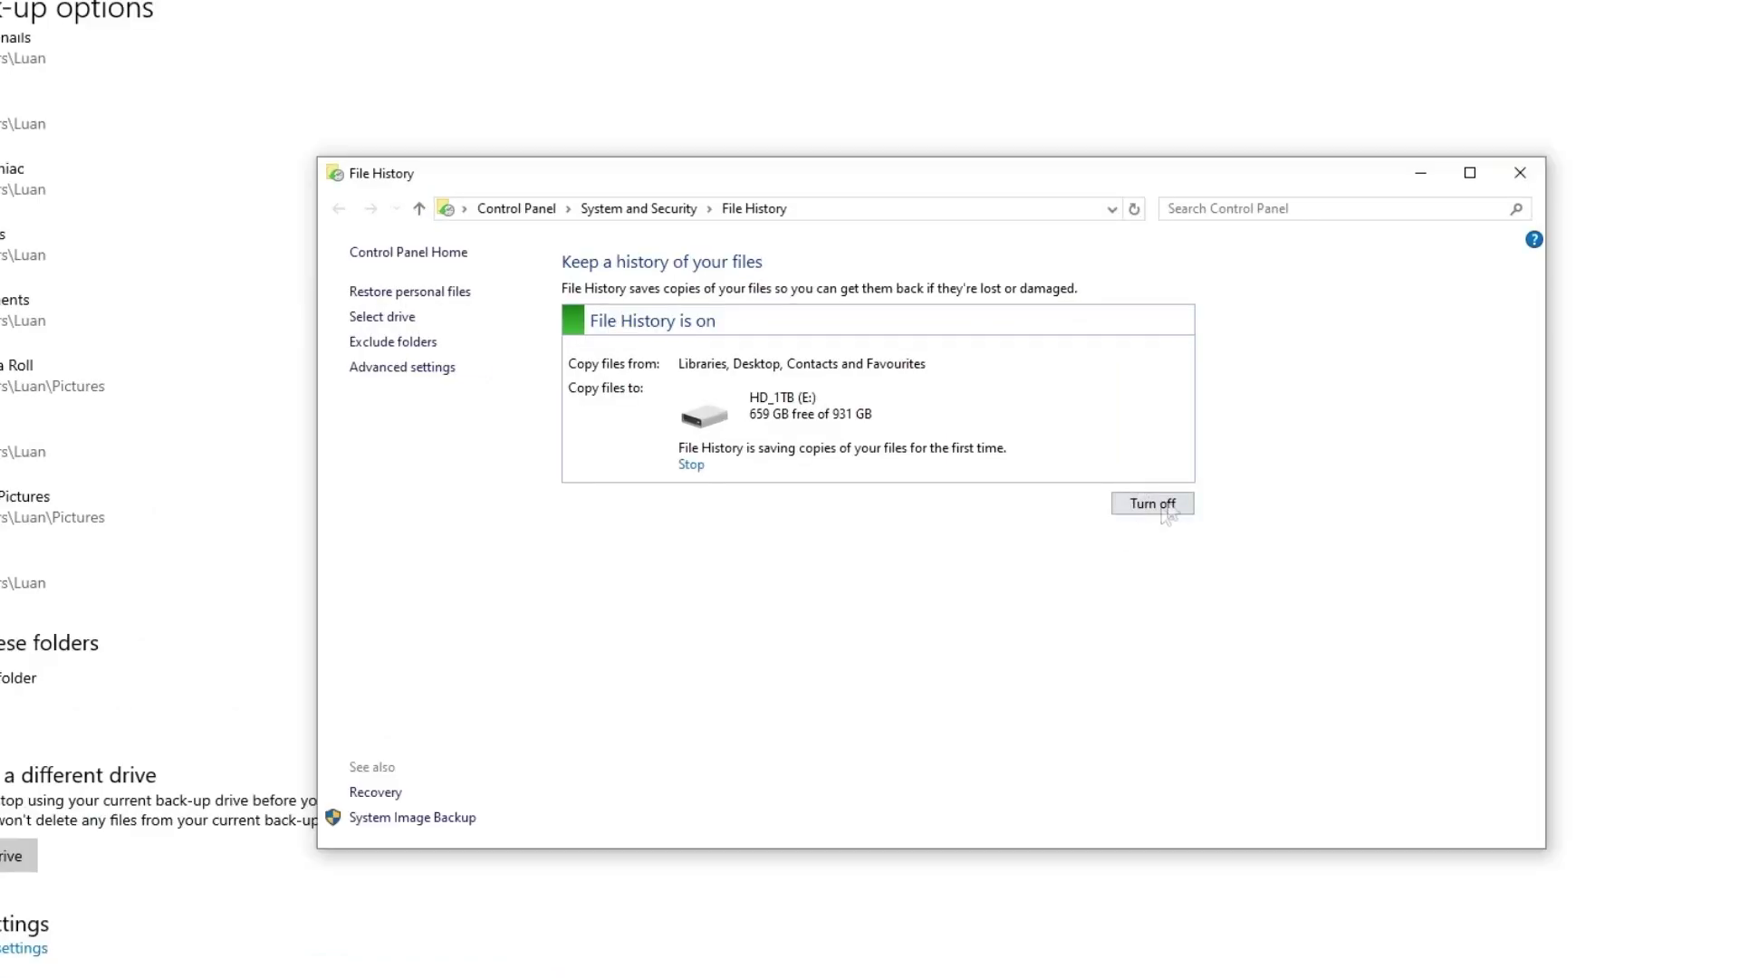
click(1531, 173)
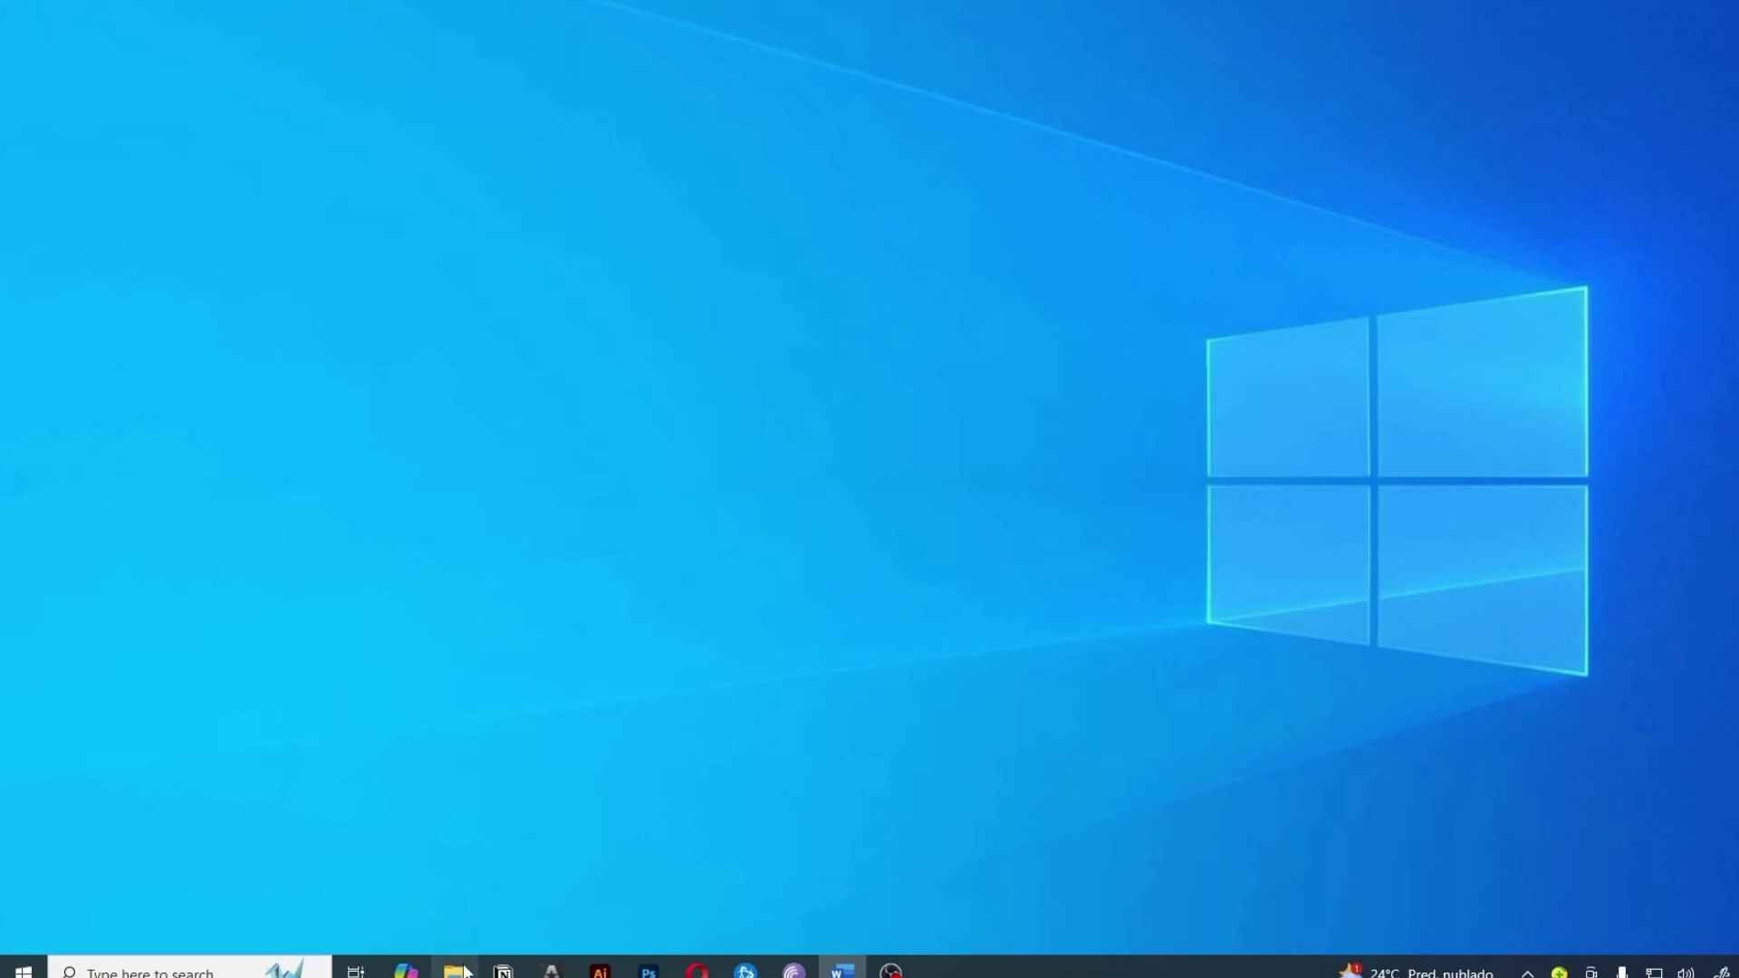
Browse in File Explorer to the Users folder on NVME_1TB (C:).
mouse_move(457, 969)
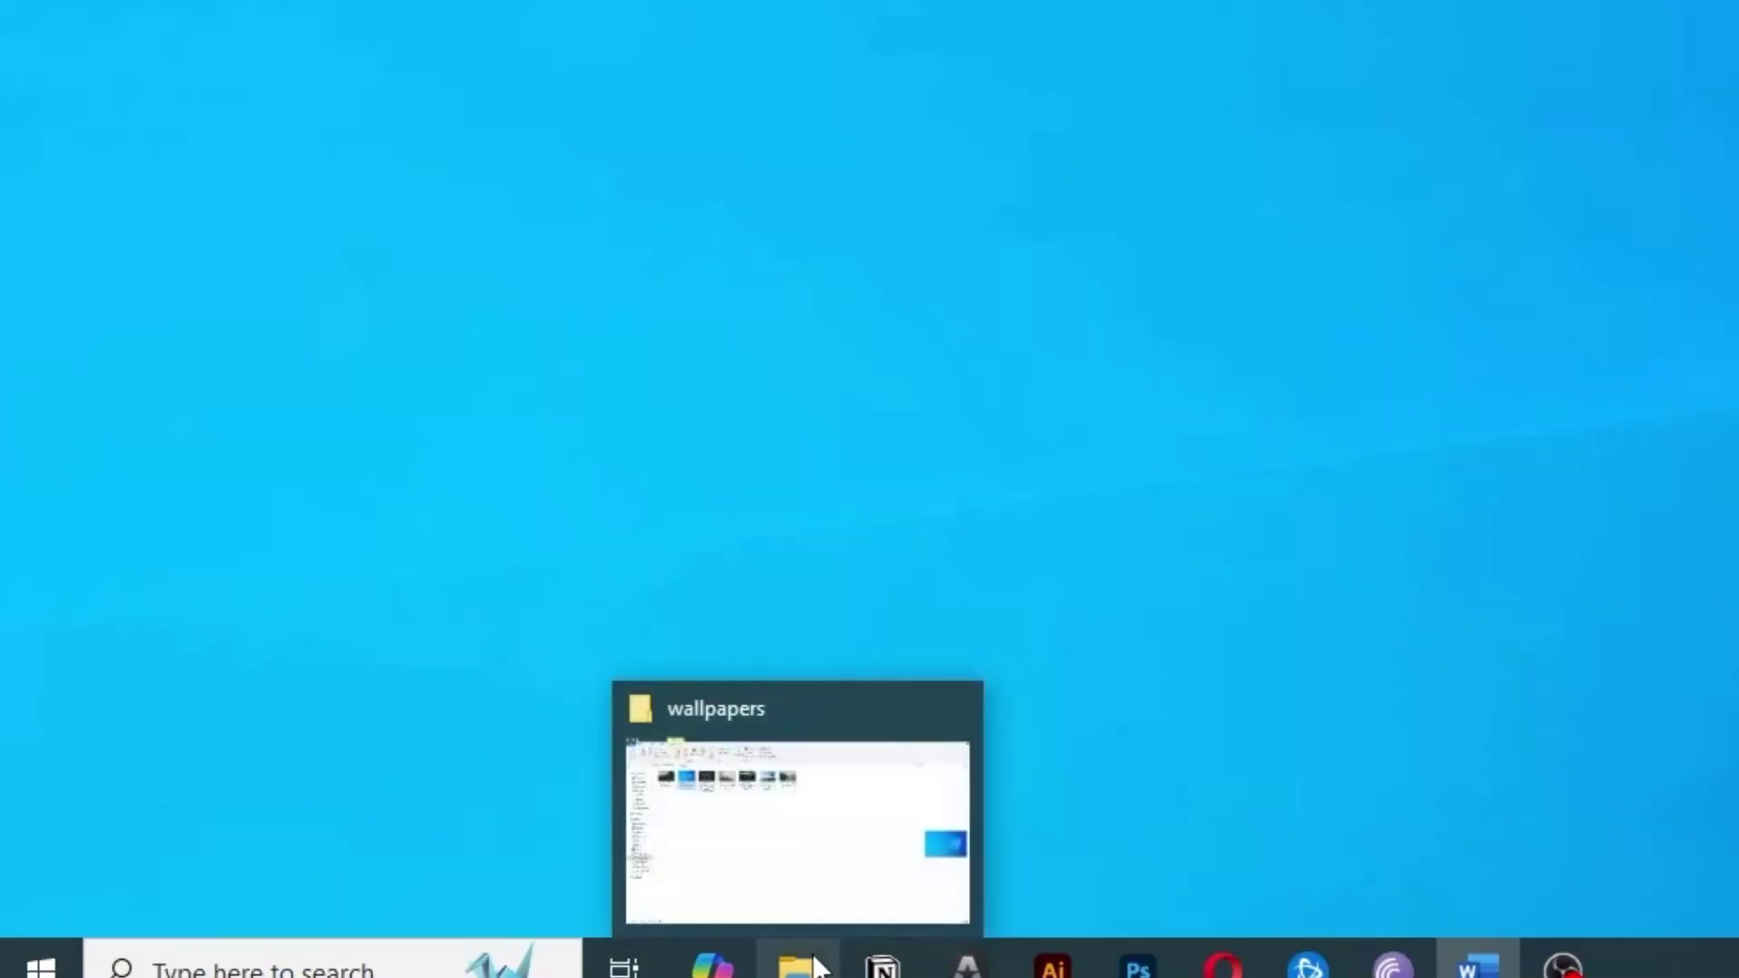
click(818, 967)
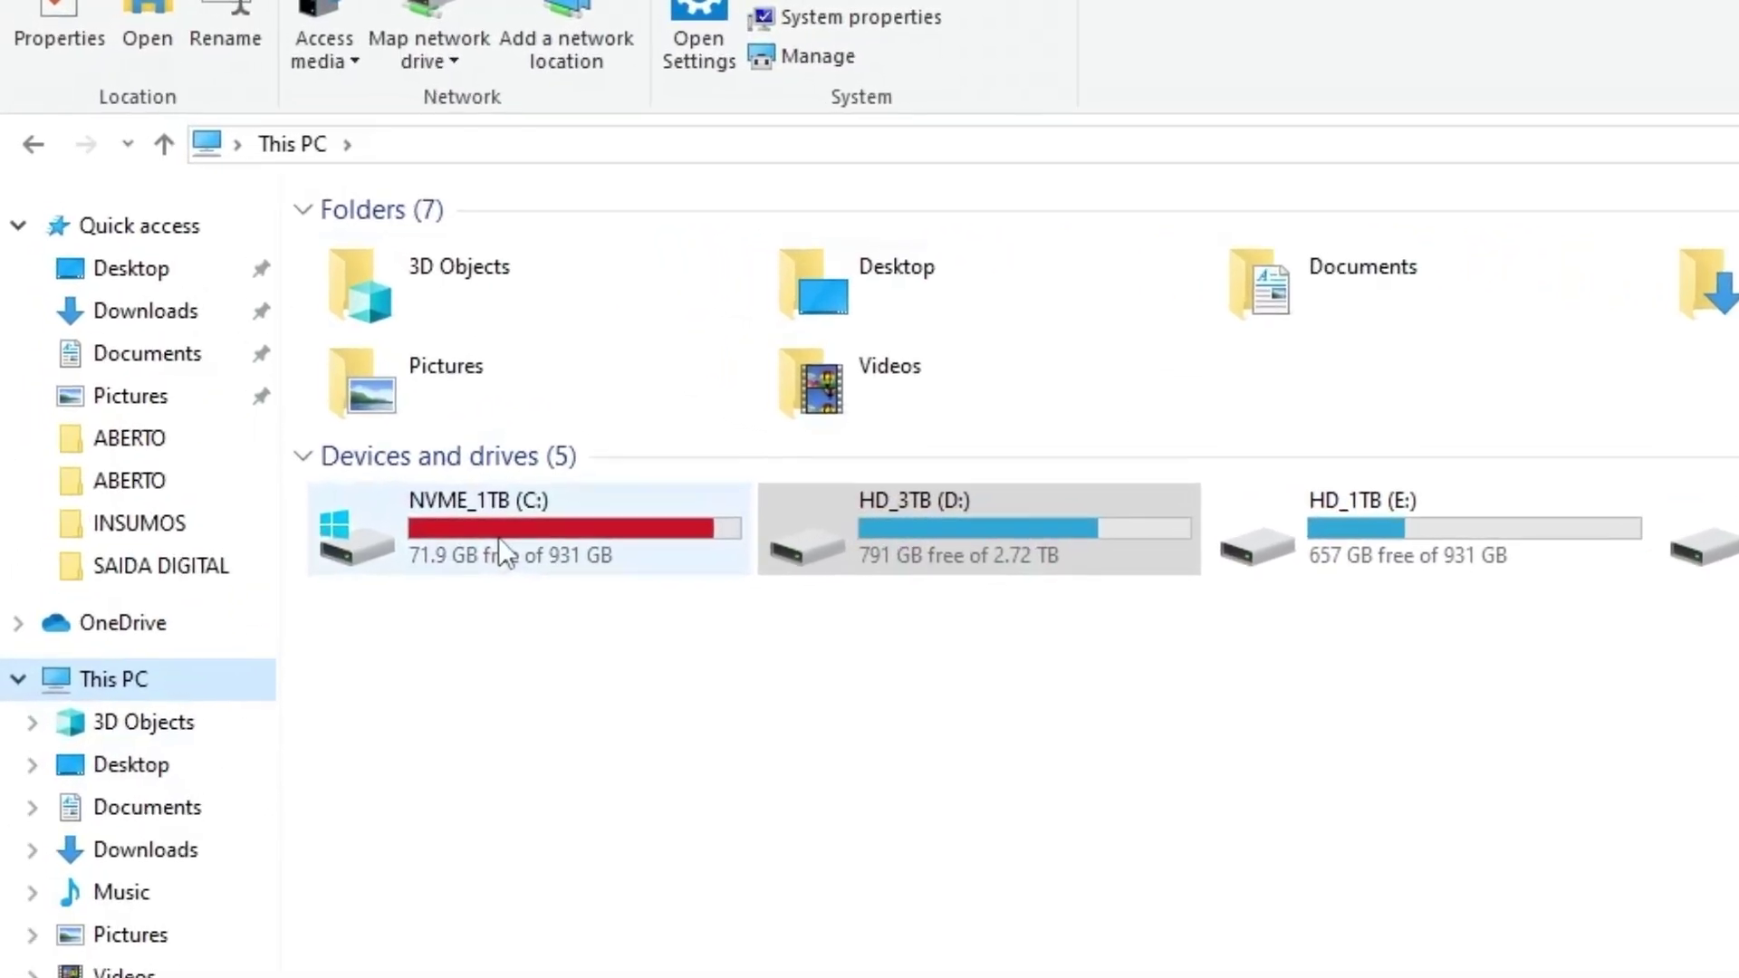
double_click(534, 587)
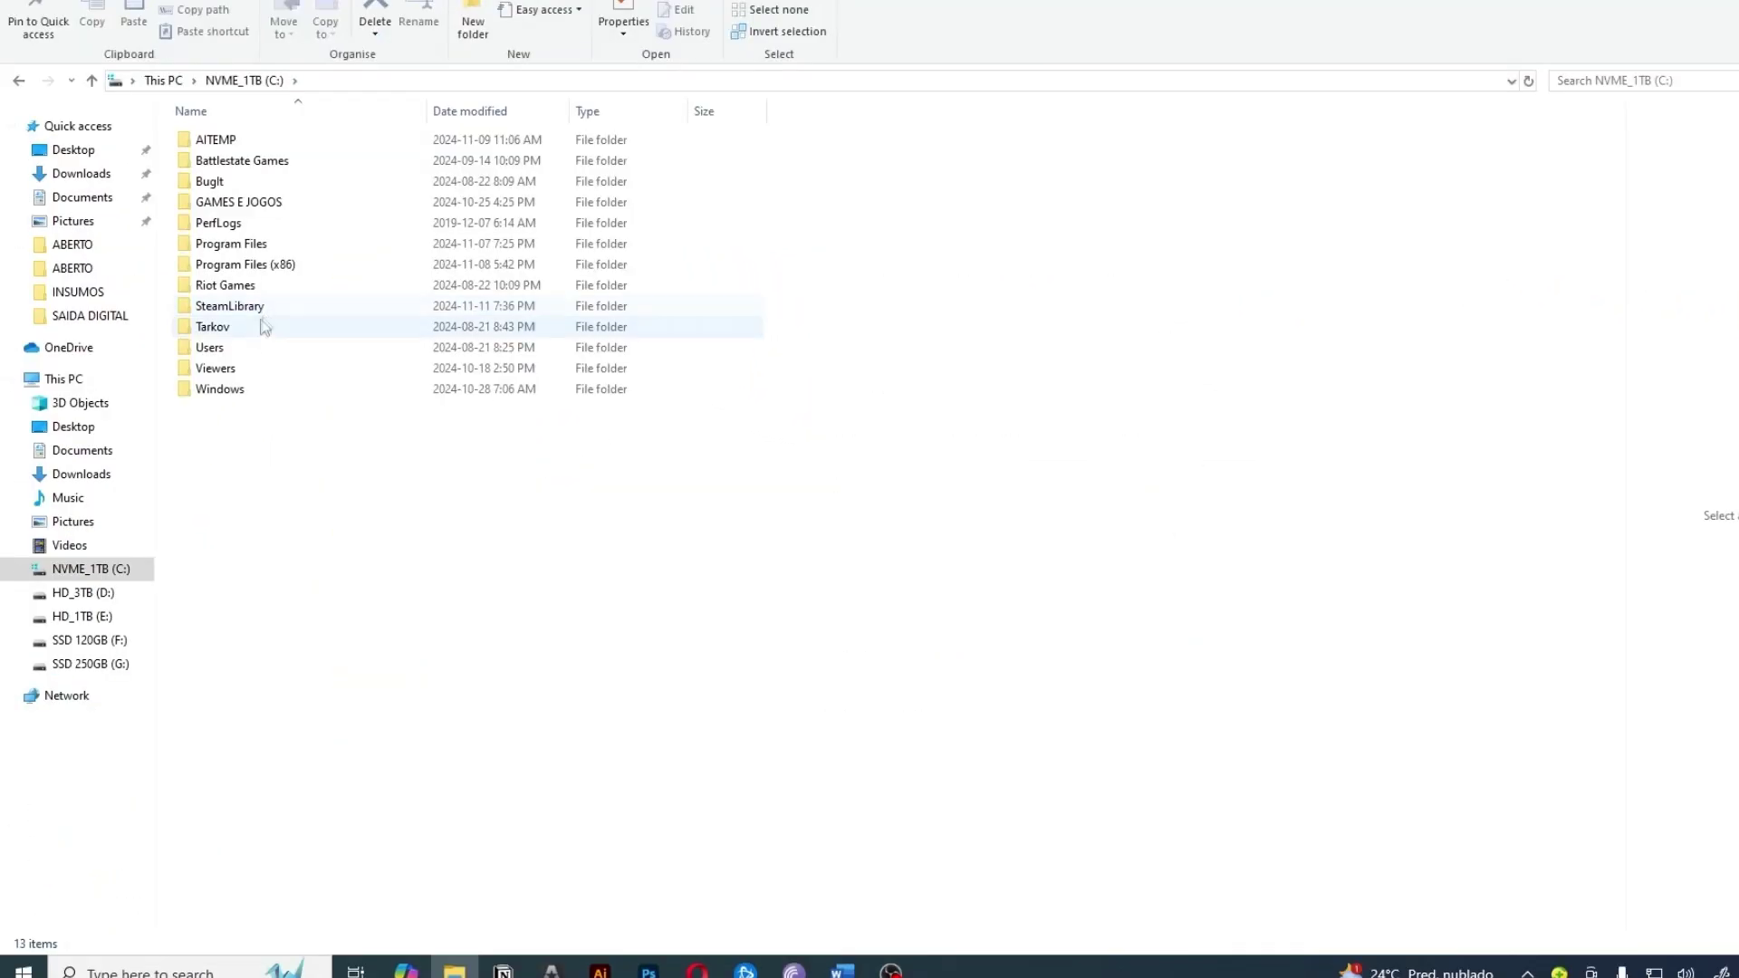
click(219, 348)
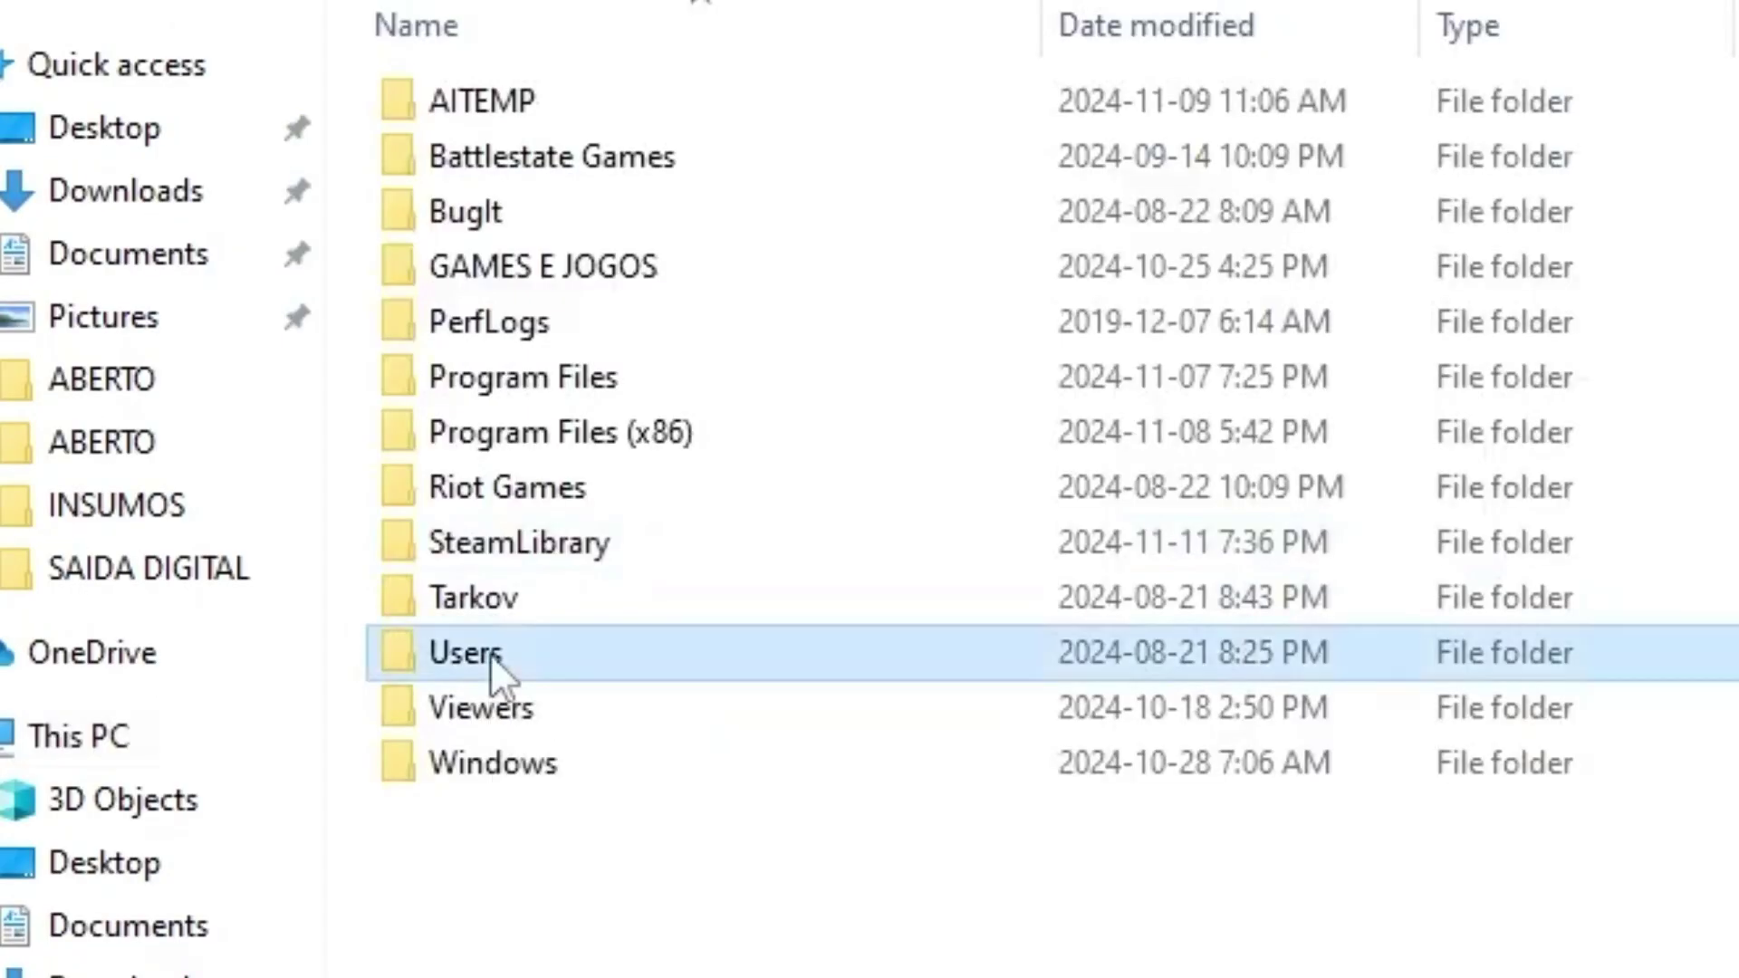
double_click(491, 654)
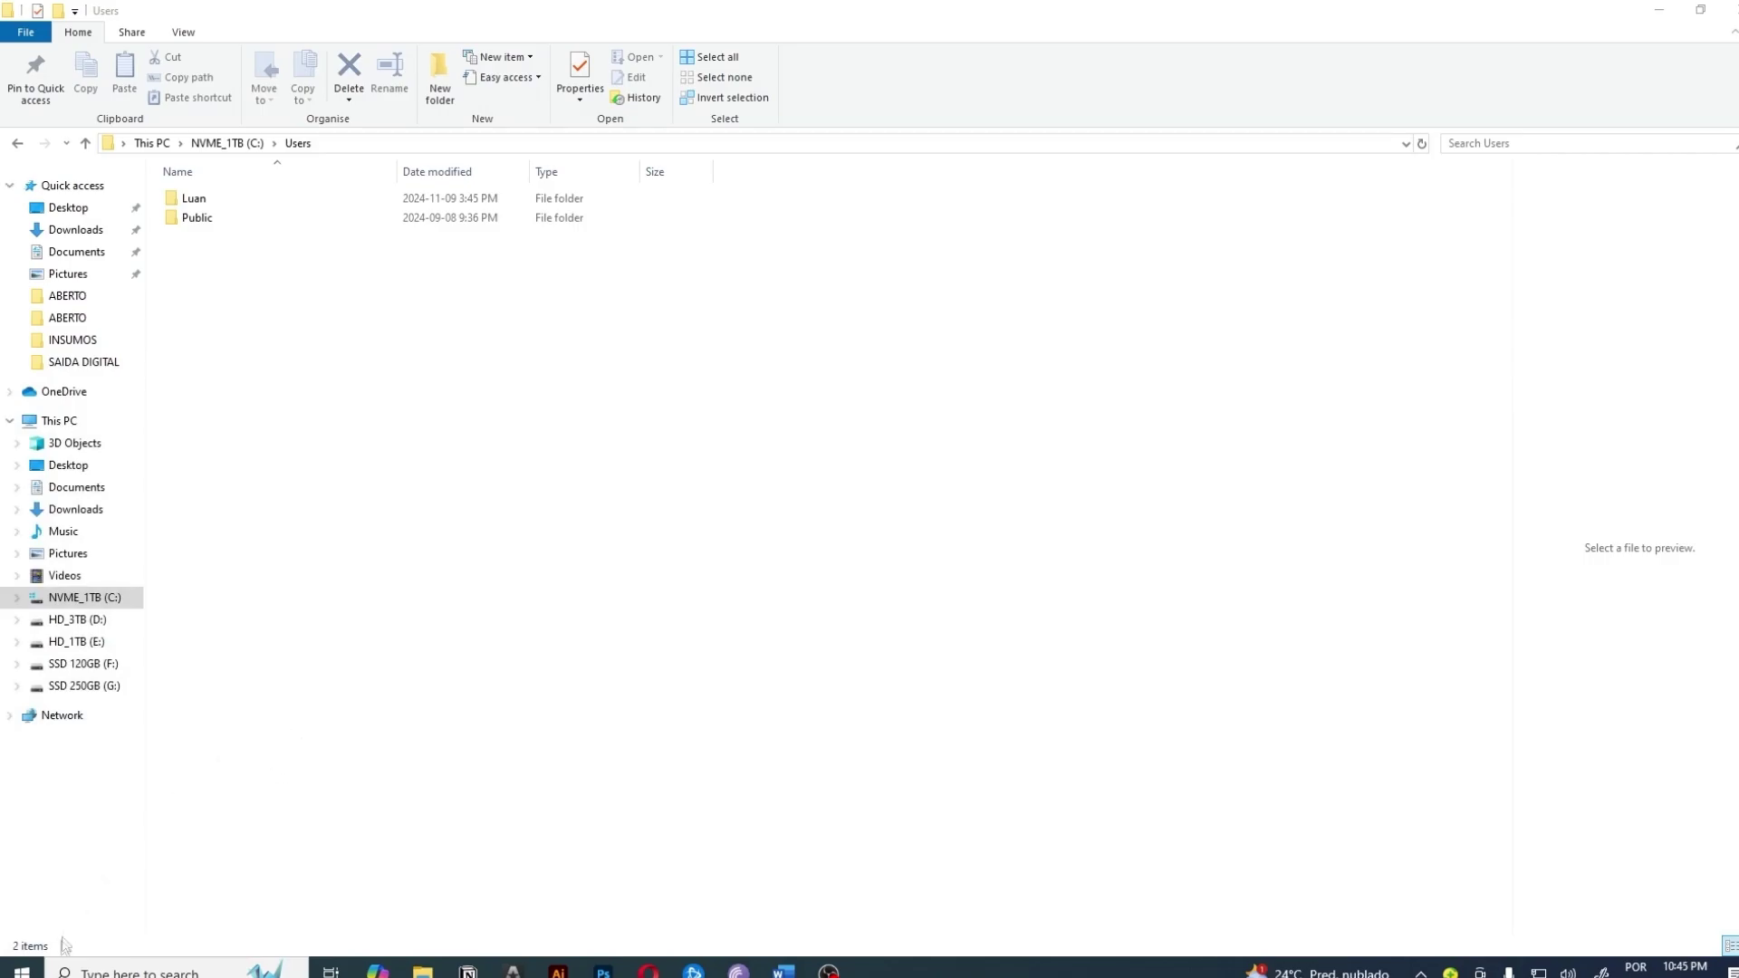
key(super)
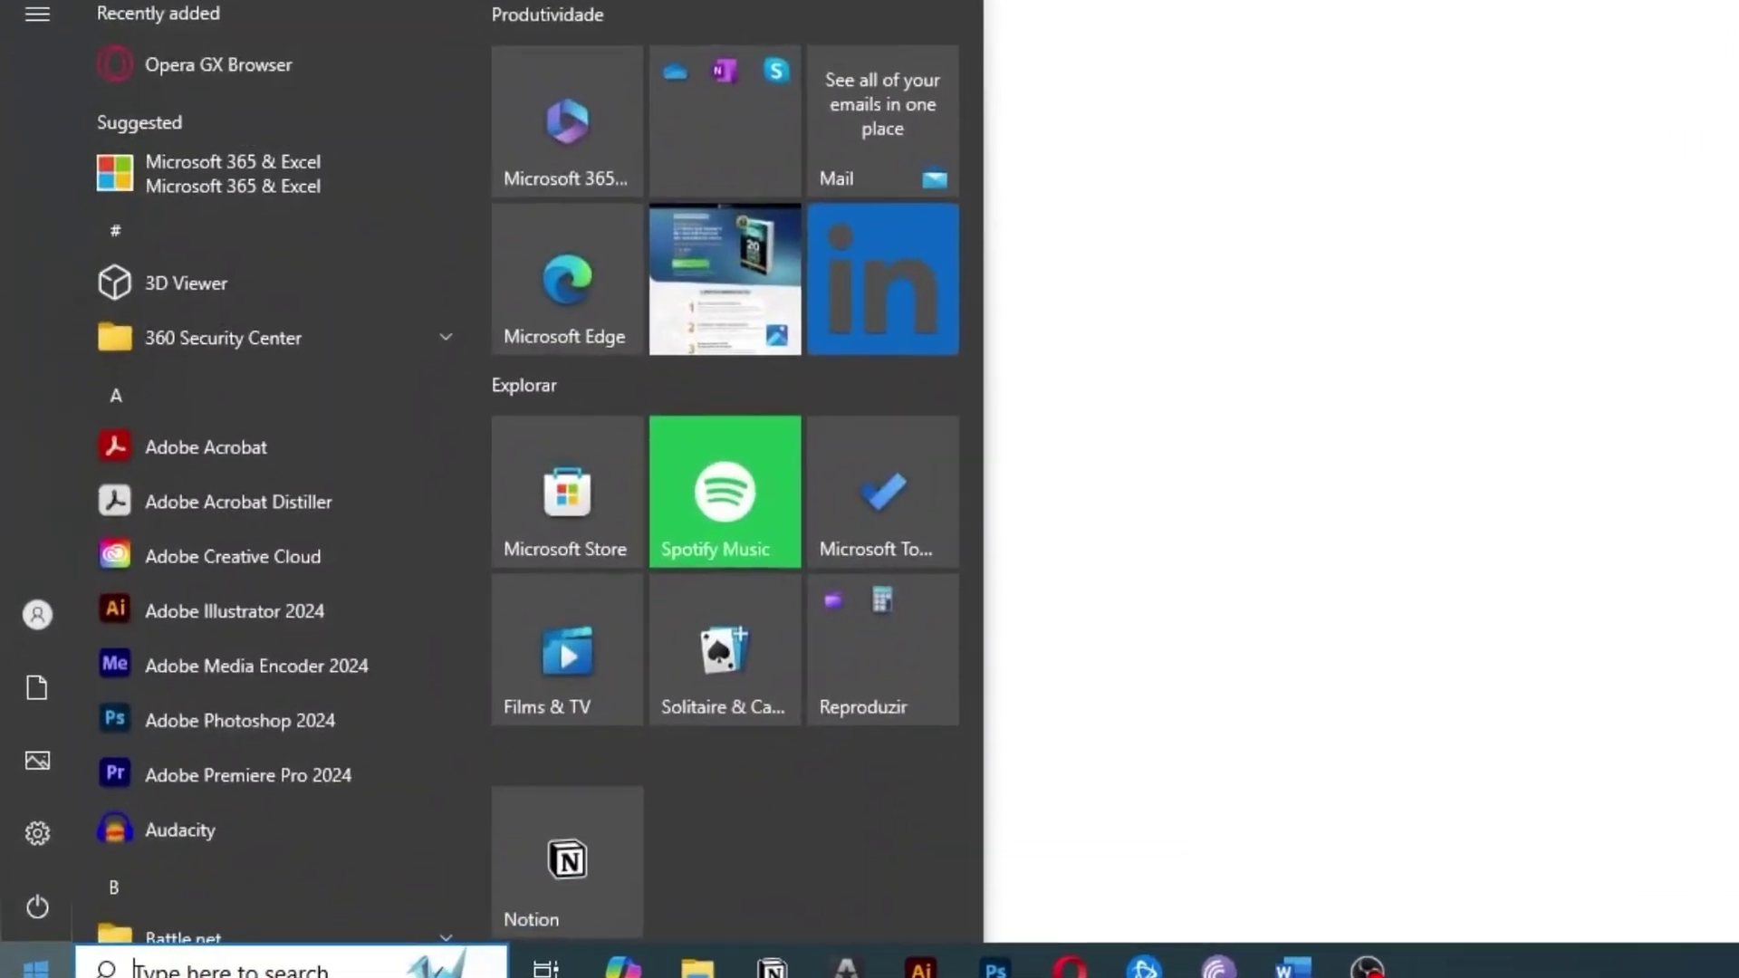
mouse_move(73, 530)
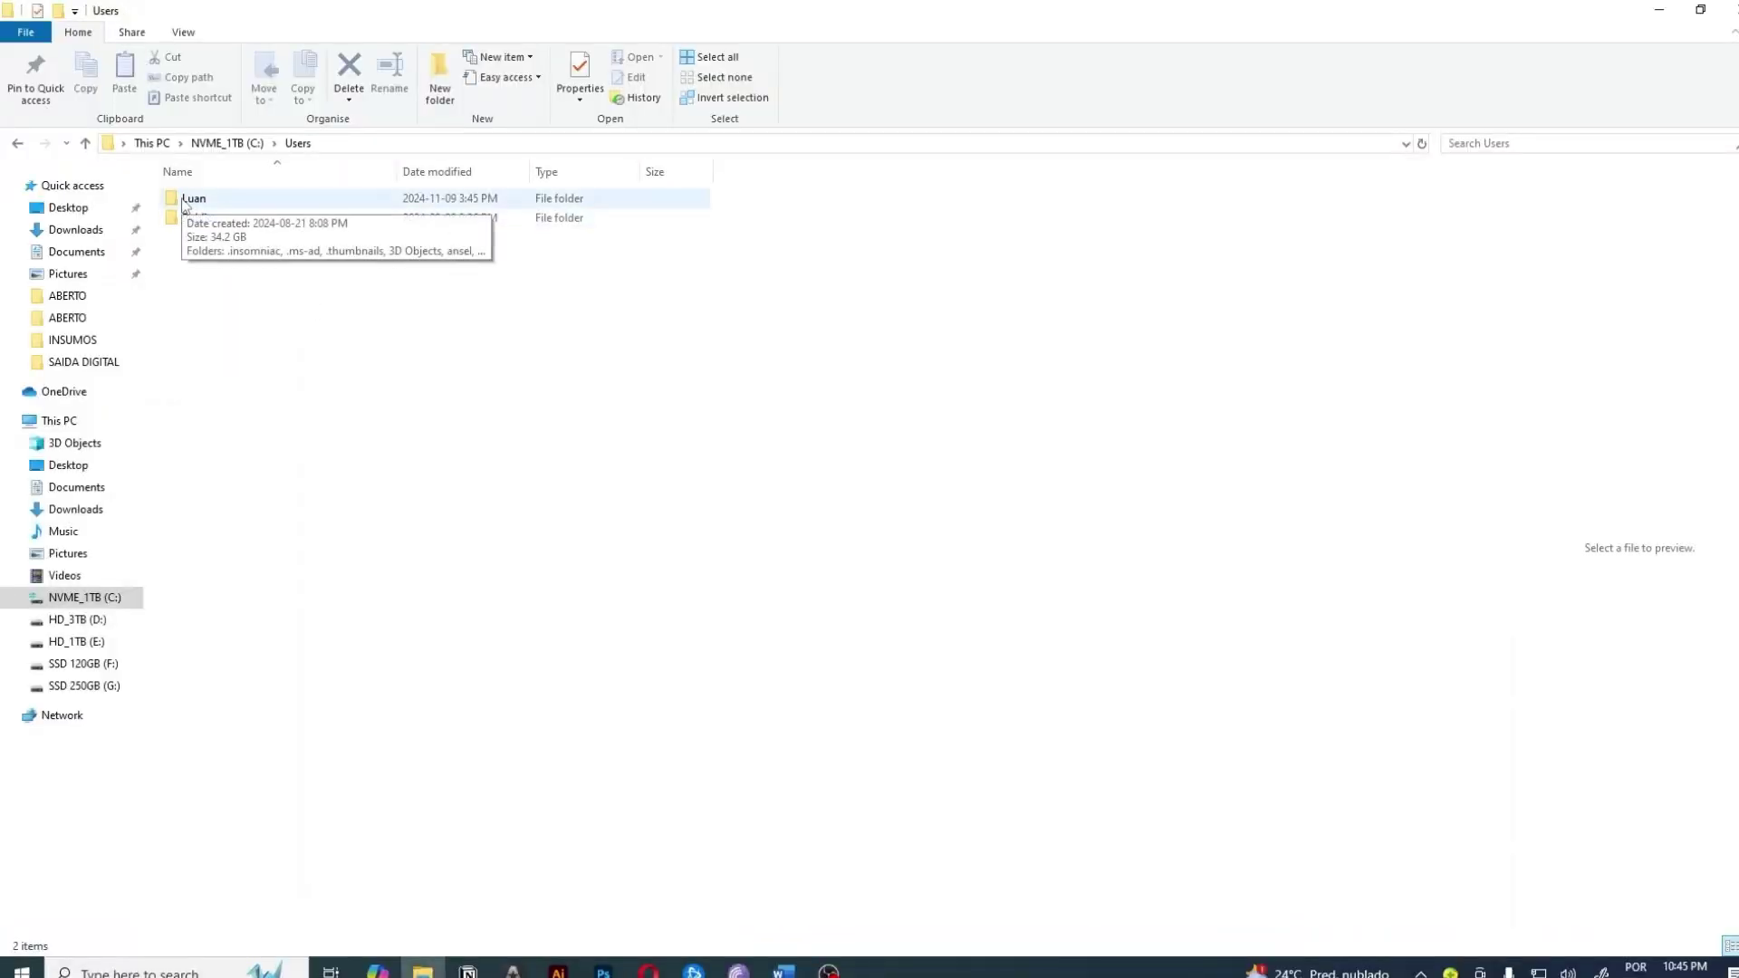
Open the user's profile folder, select all 17 folders, then clear the selection.
double_click(188, 199)
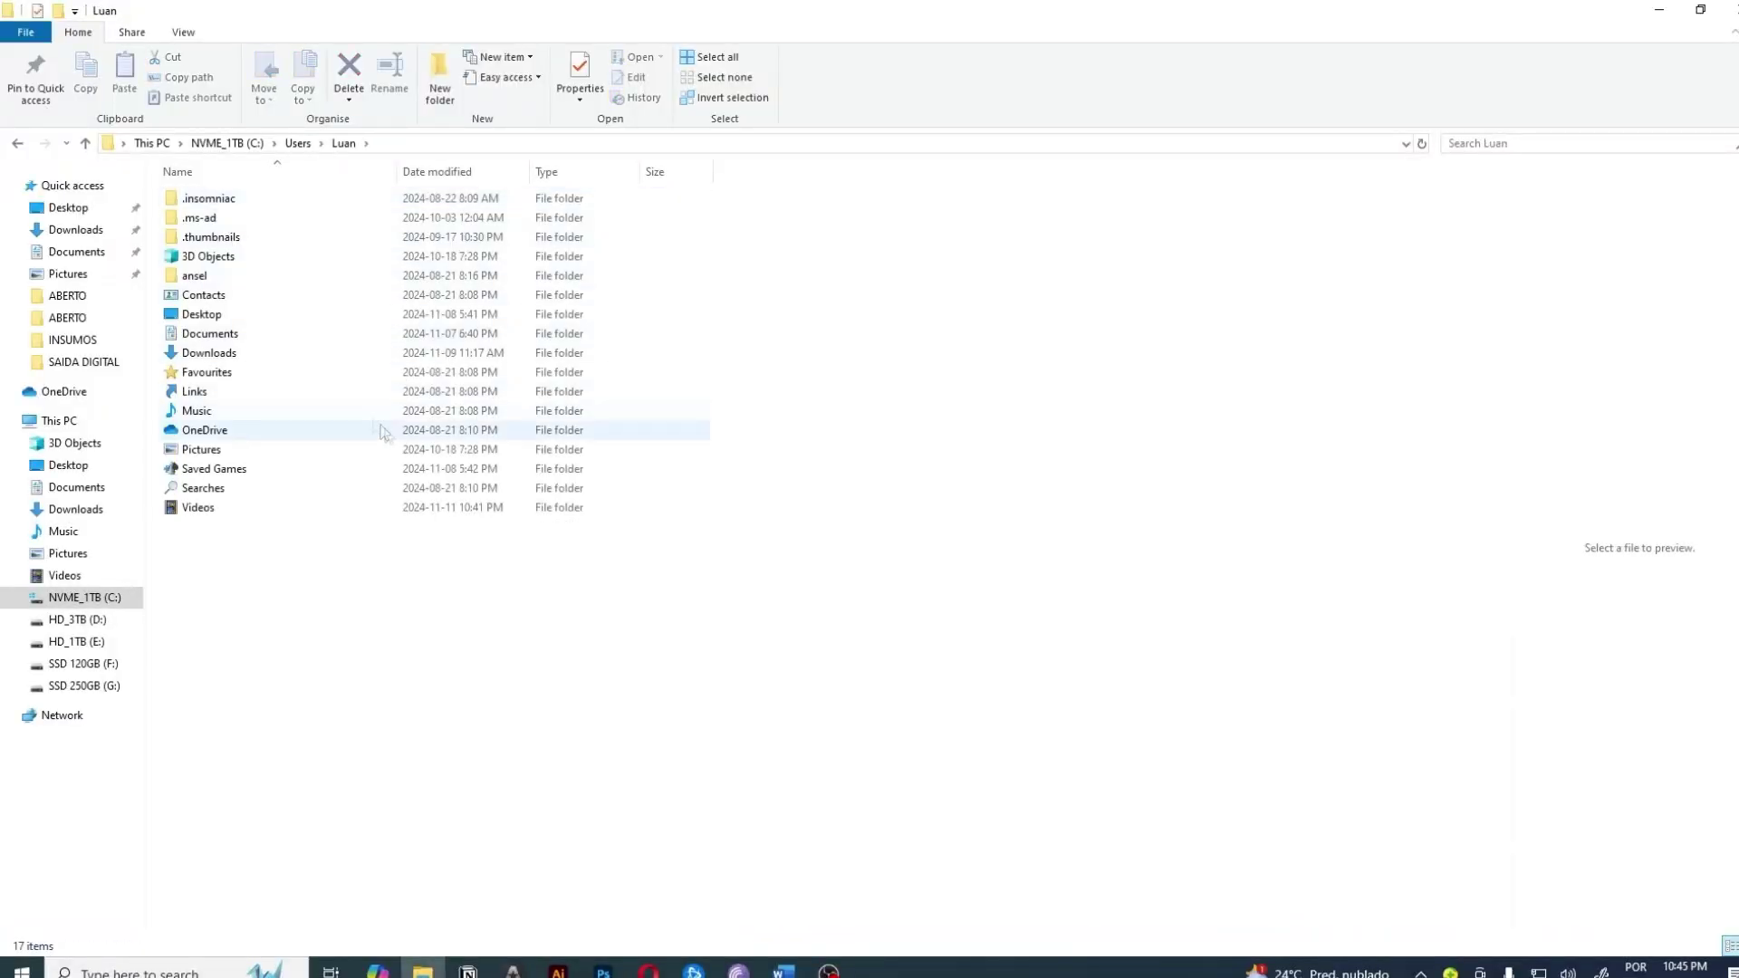
drag(894, 682, 261, 184)
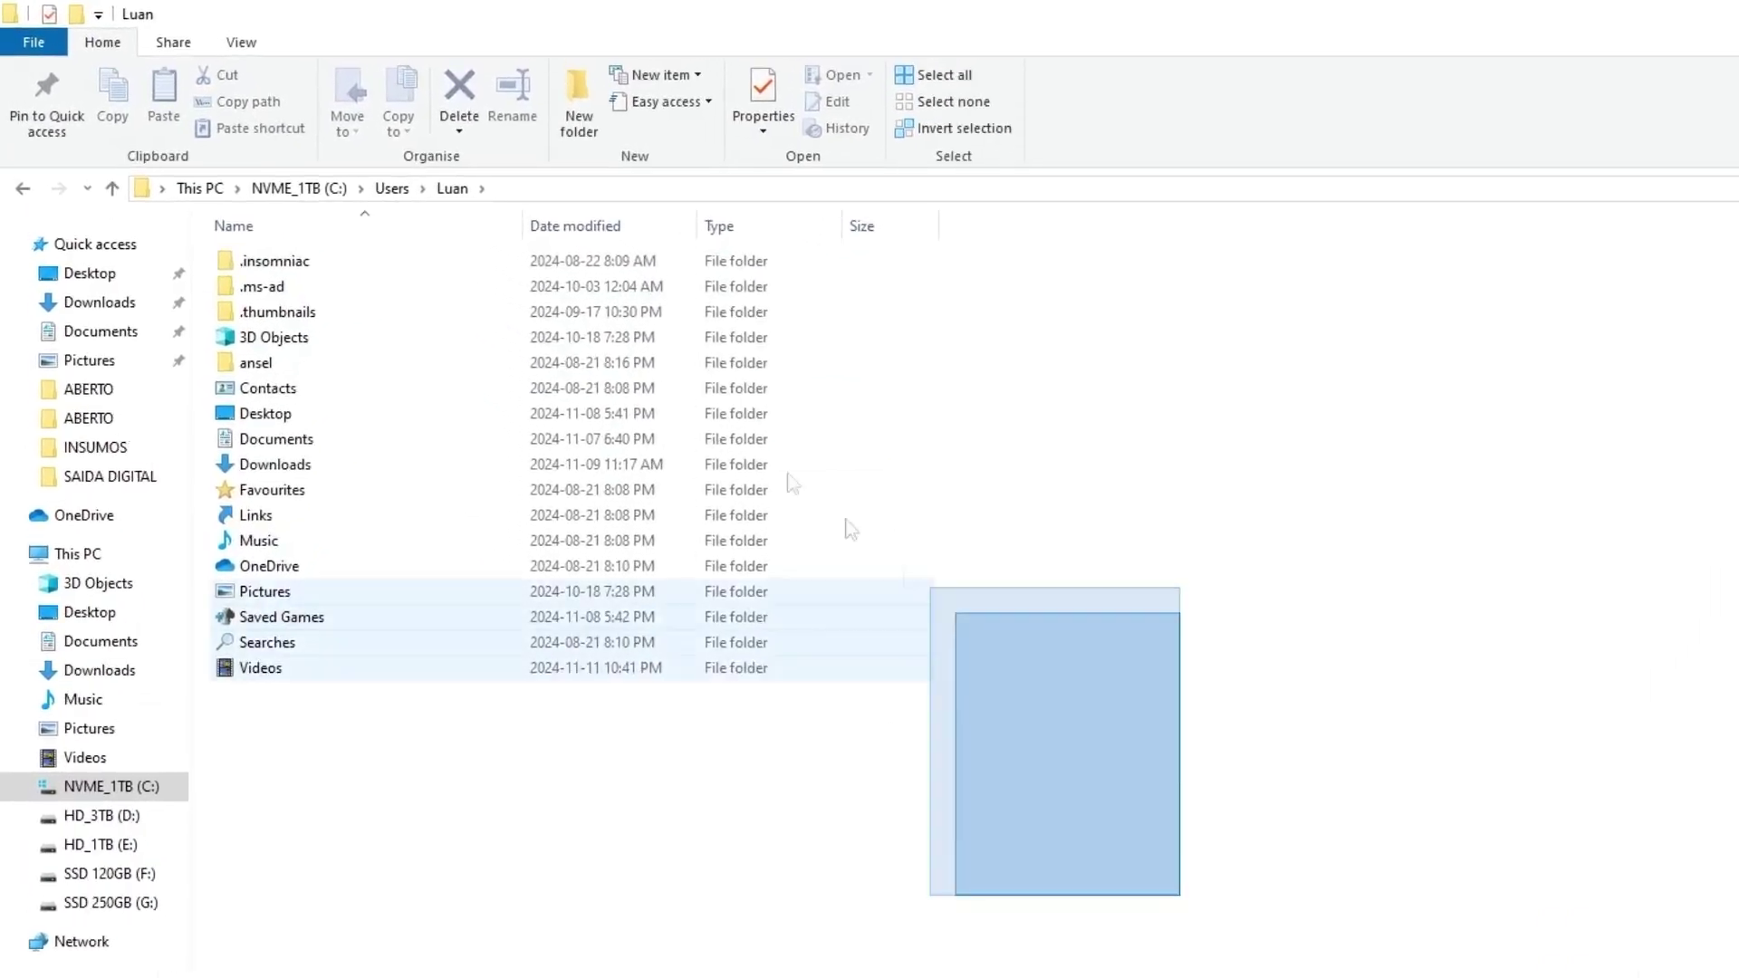
drag(353, 250, 360, 257)
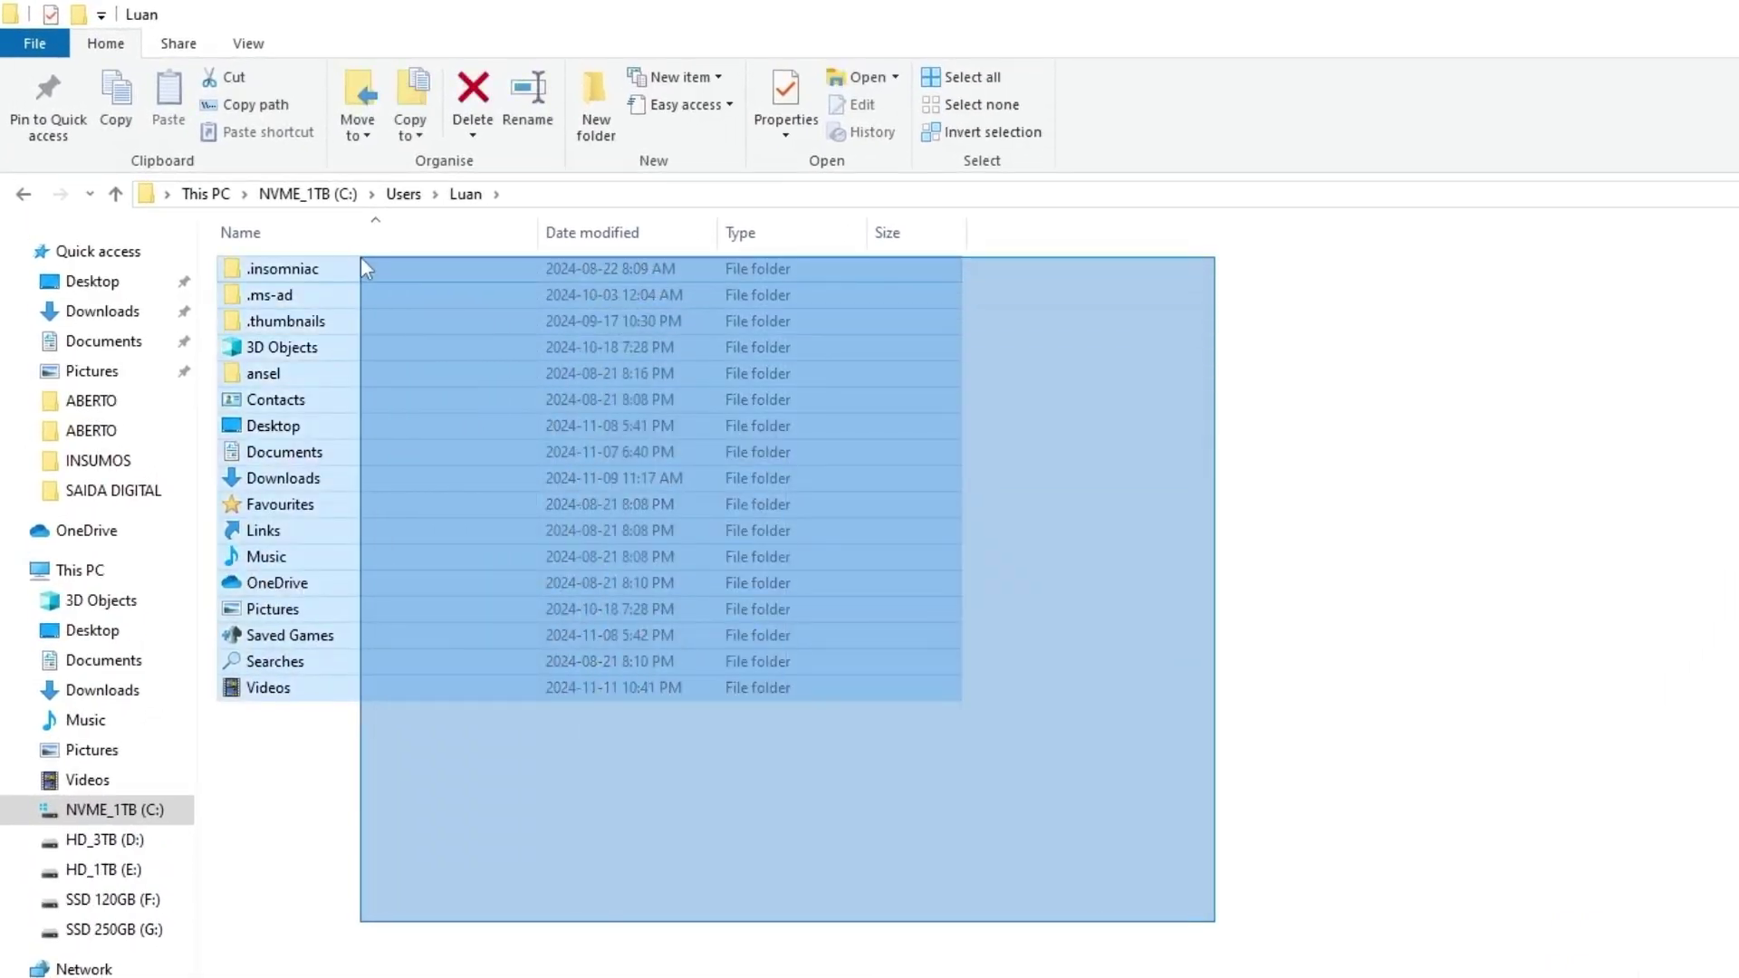
key(Escape)
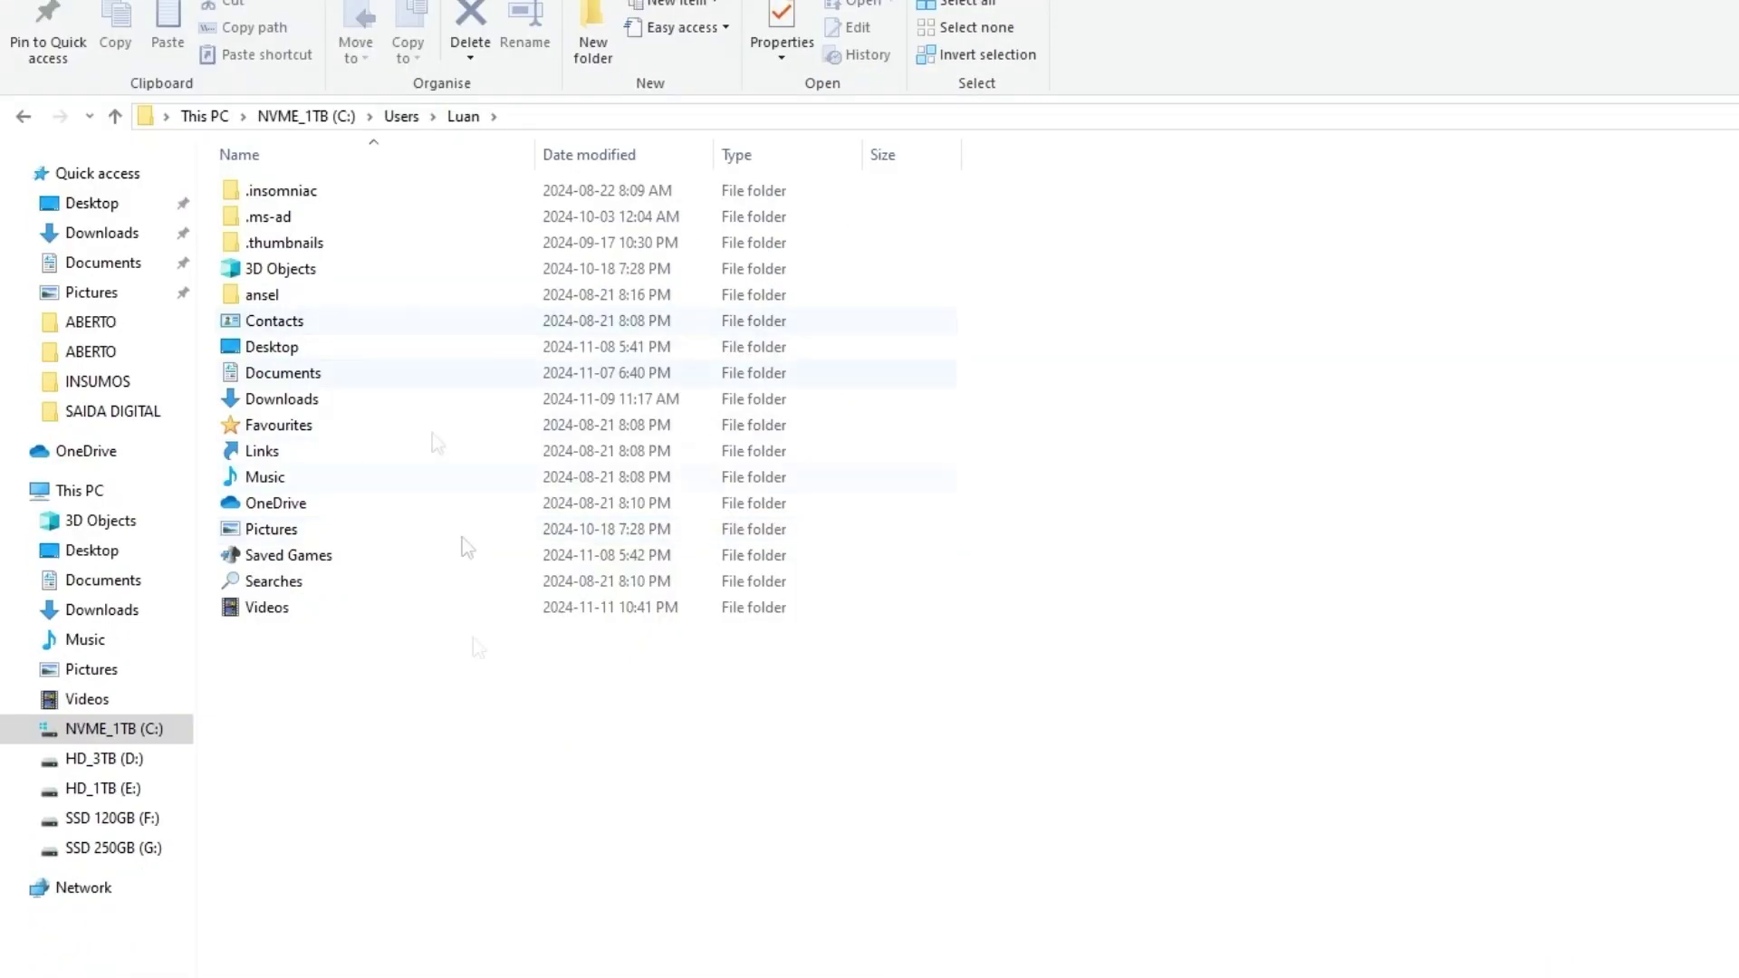
Return to the Users folder and copy the user's profile folder.
click(403, 117)
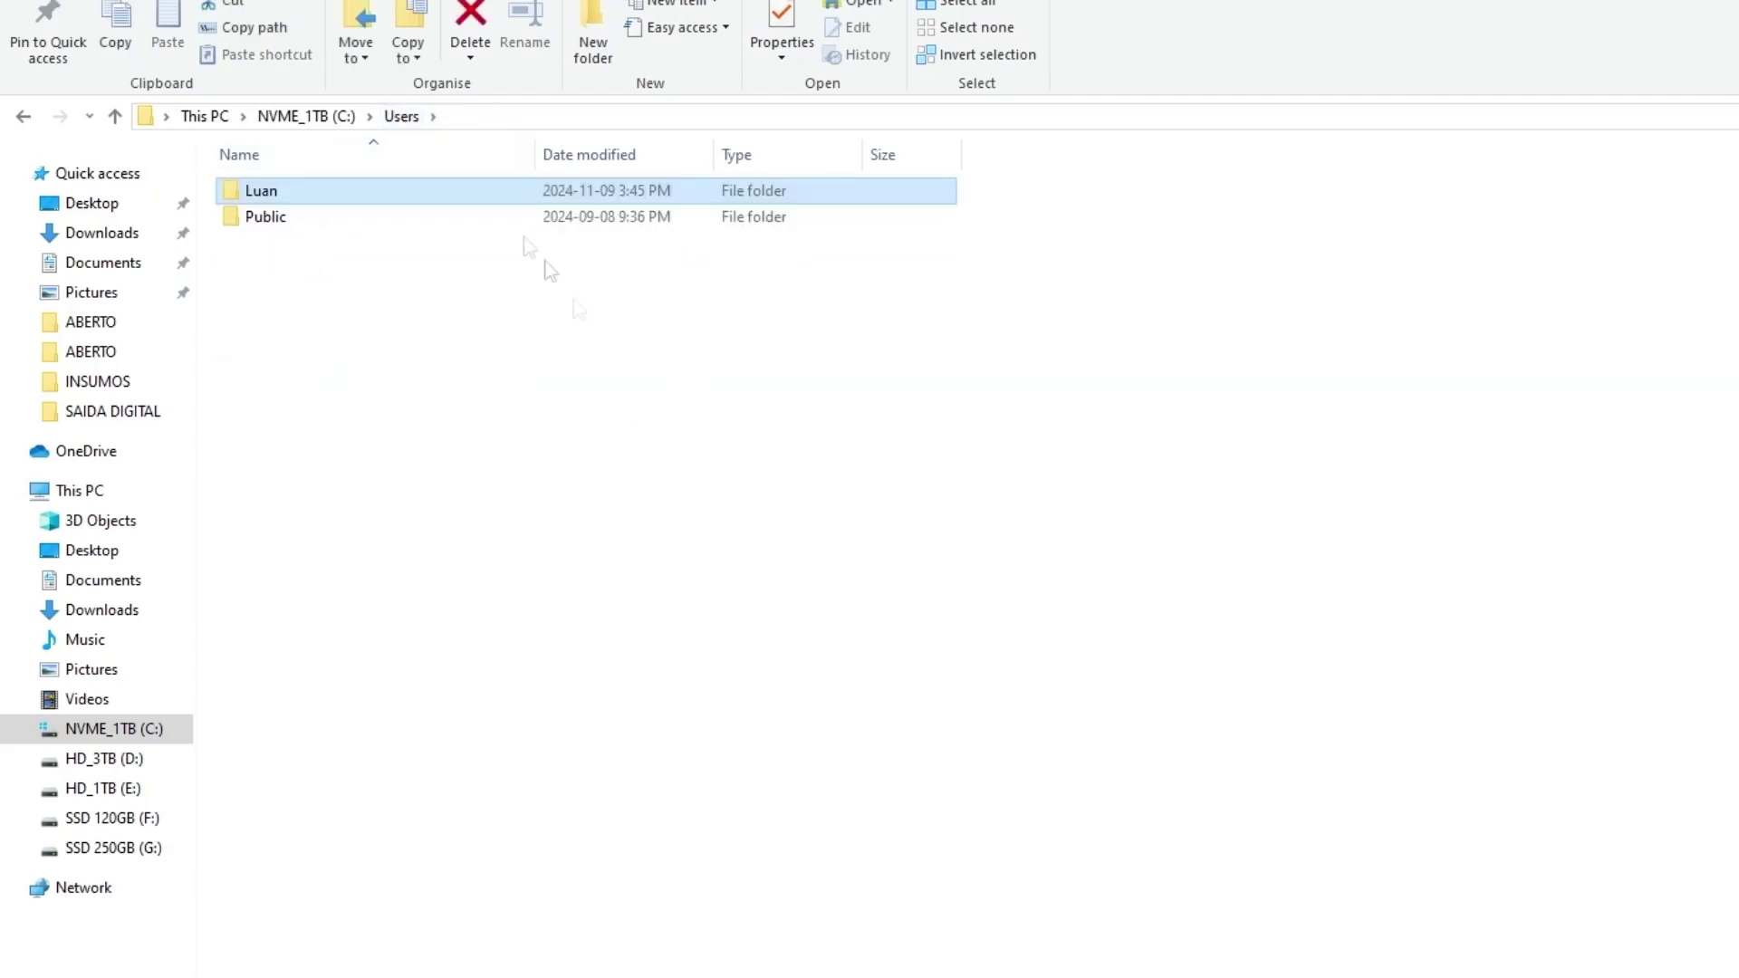
double_click(311, 181)
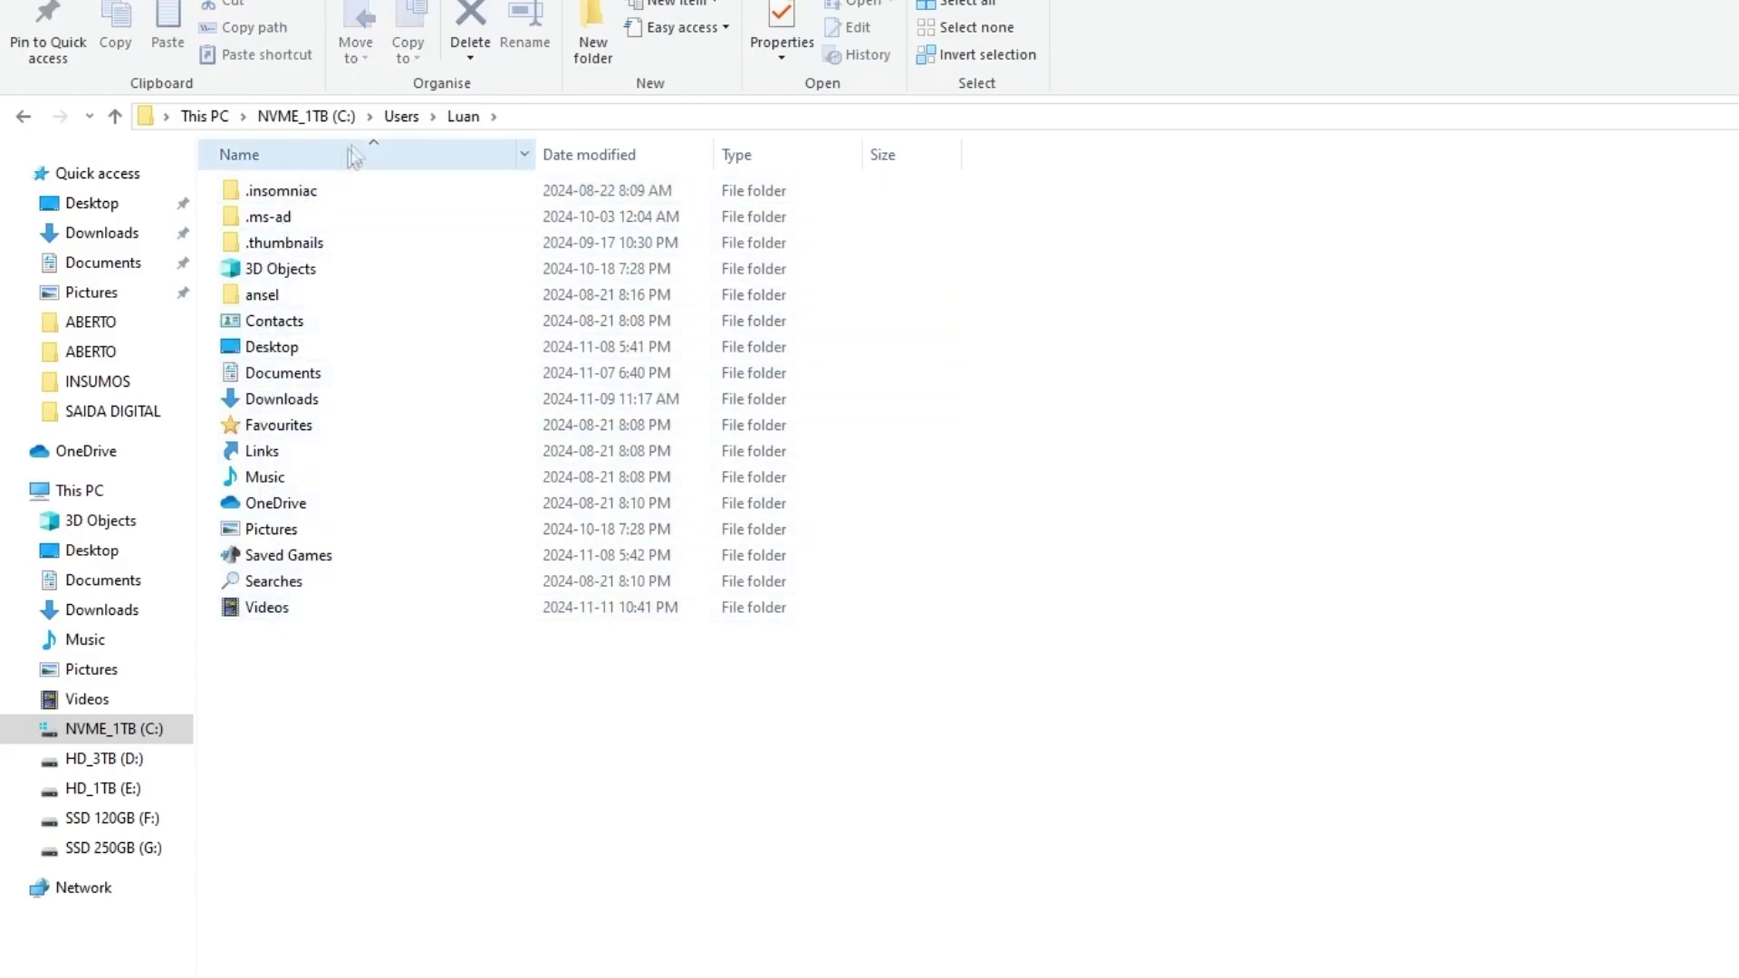
click(403, 118)
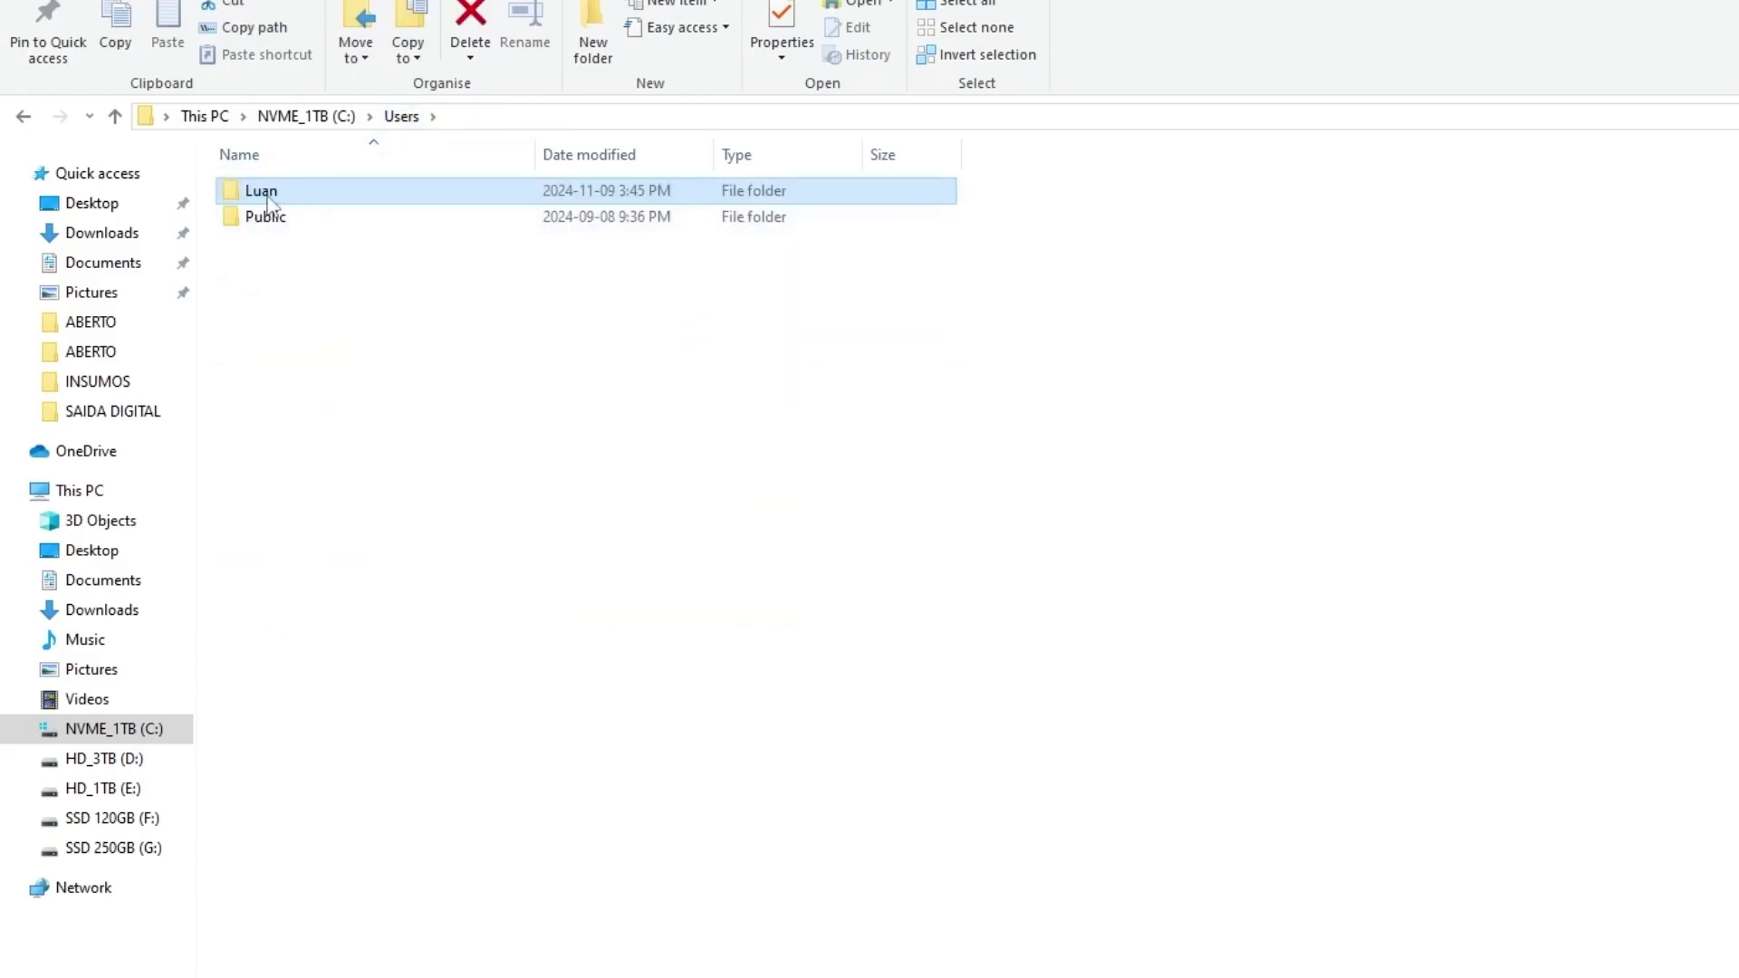
right_click(267, 197)
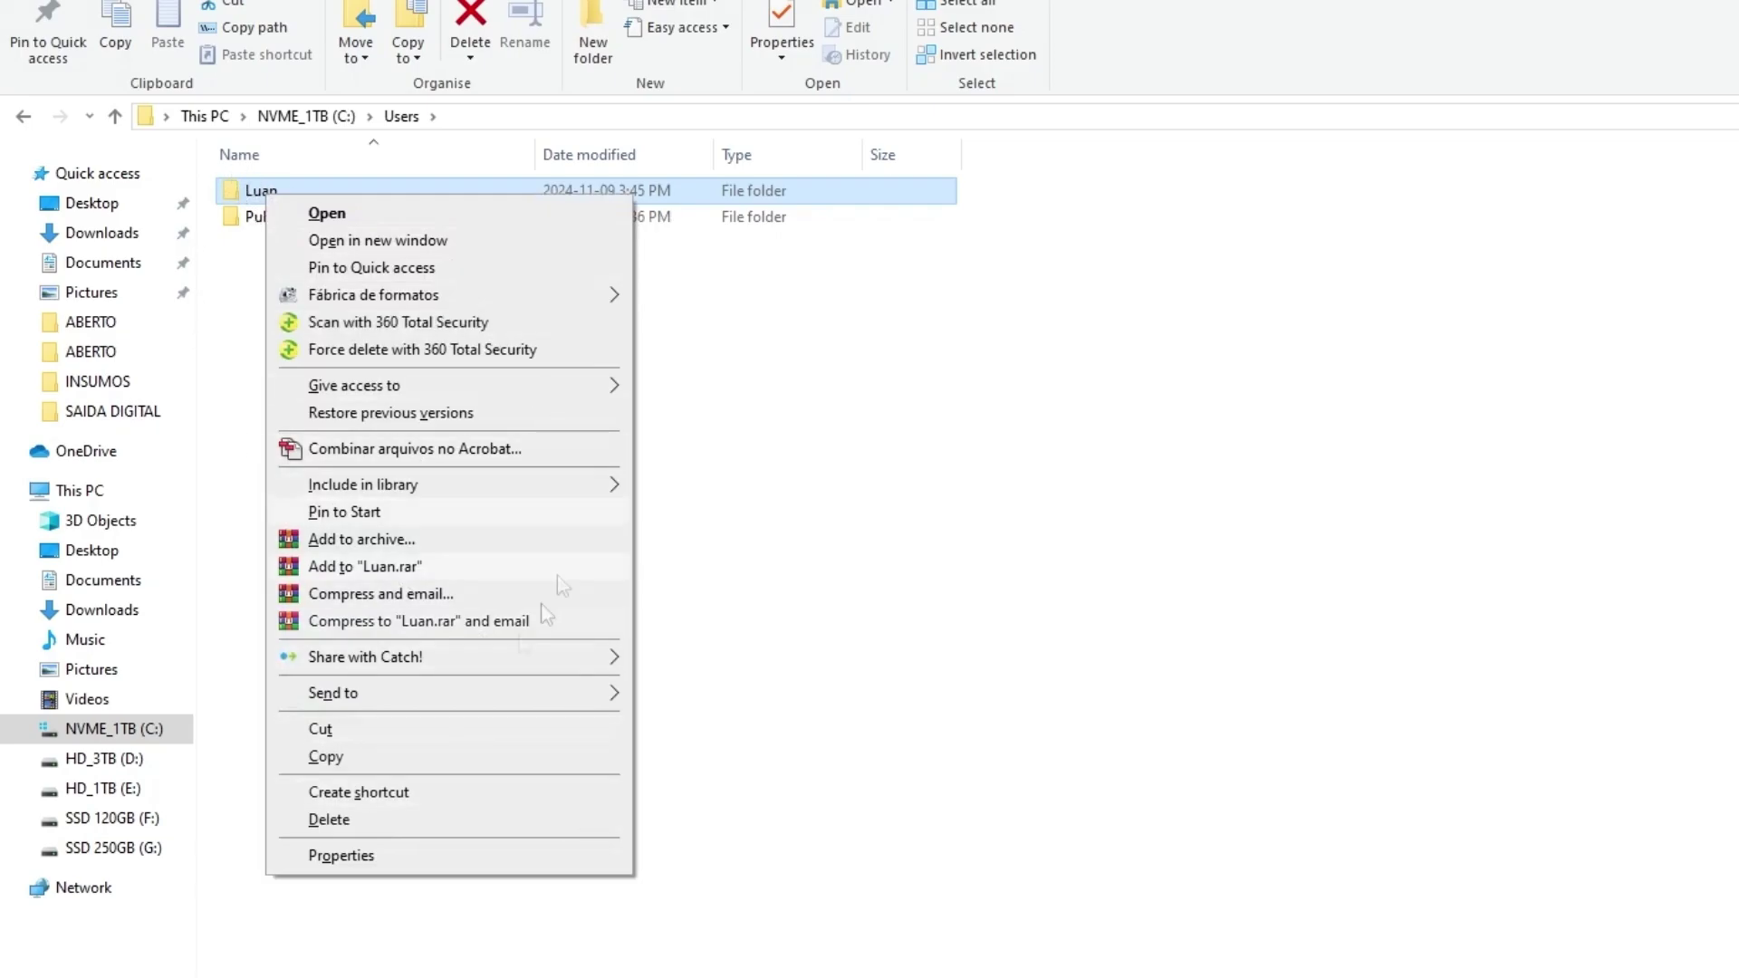
click(382, 763)
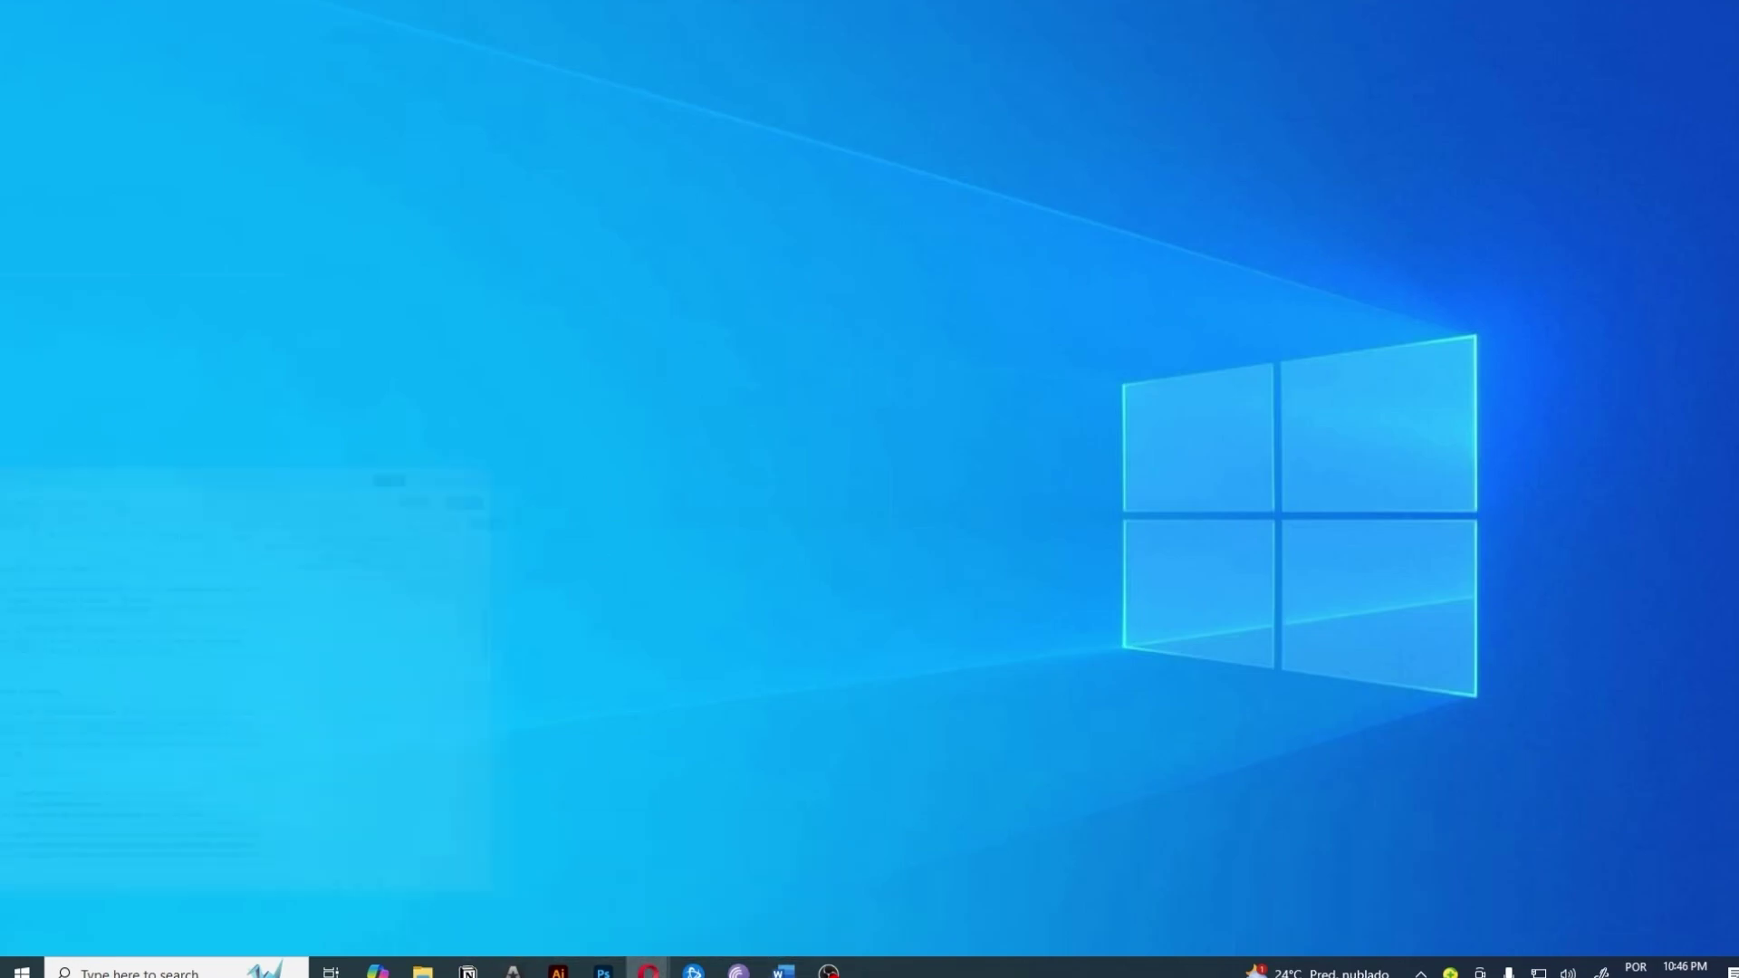
Google 'onedrive download' in Opera and open Microsoft's OneDrive download page.
click(648, 971)
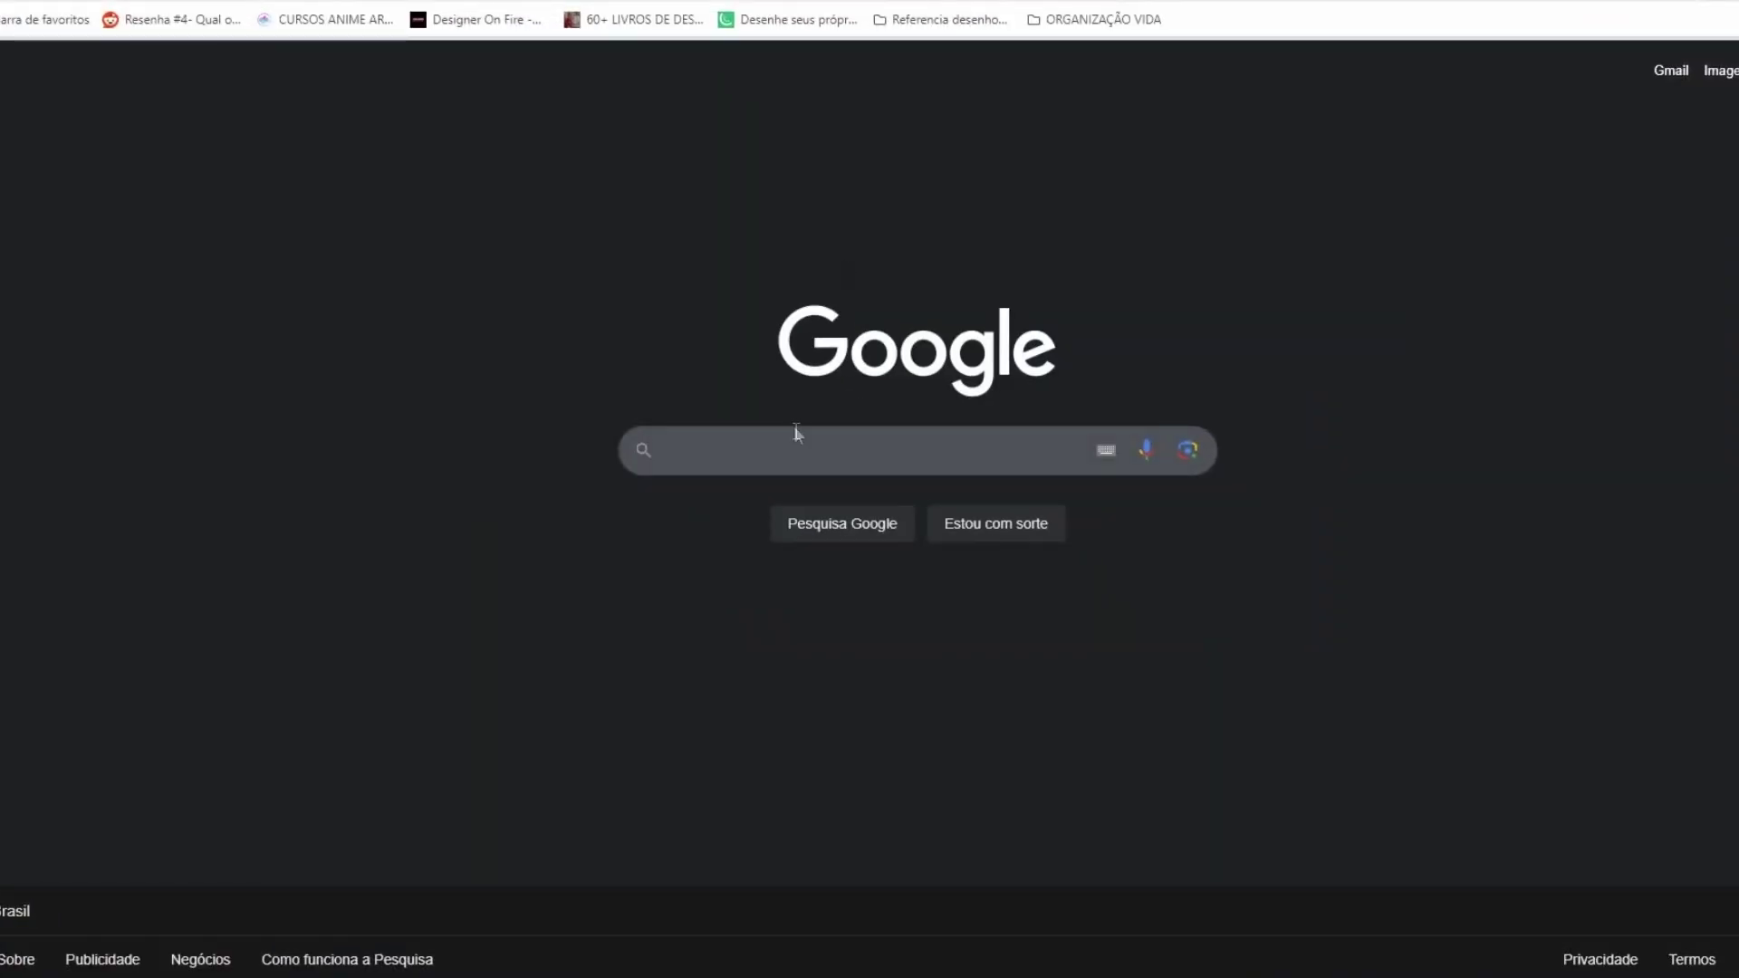
click(1072, 238)
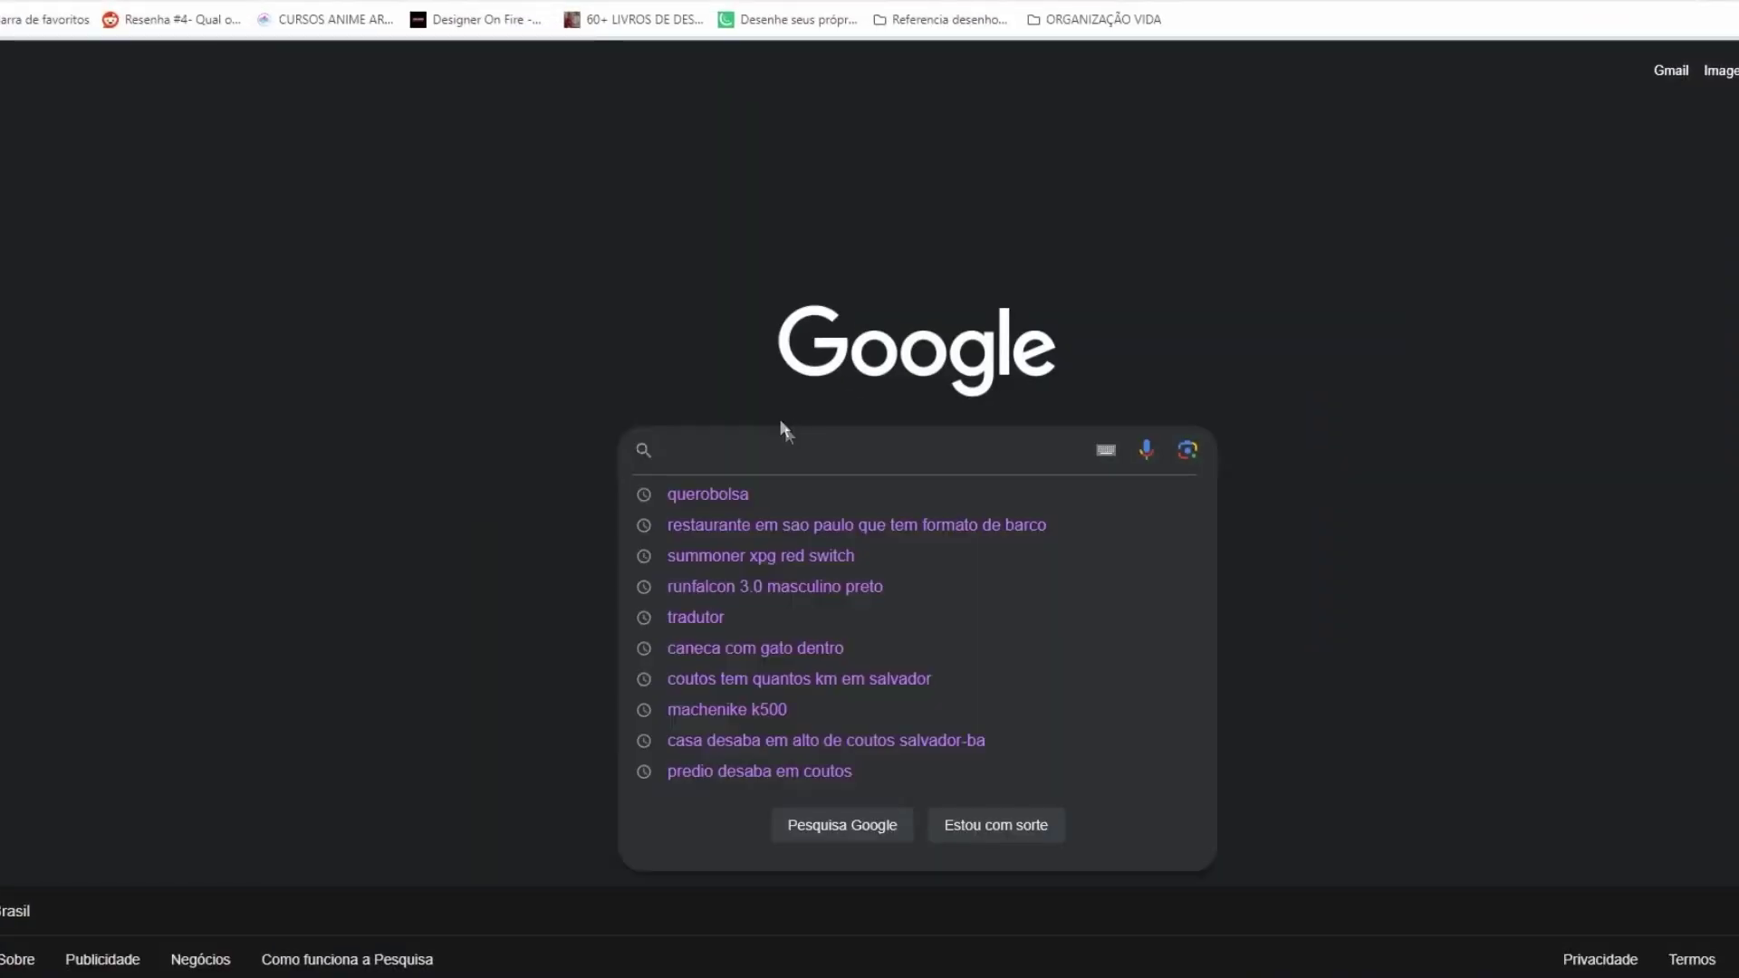
text(onedrive download)
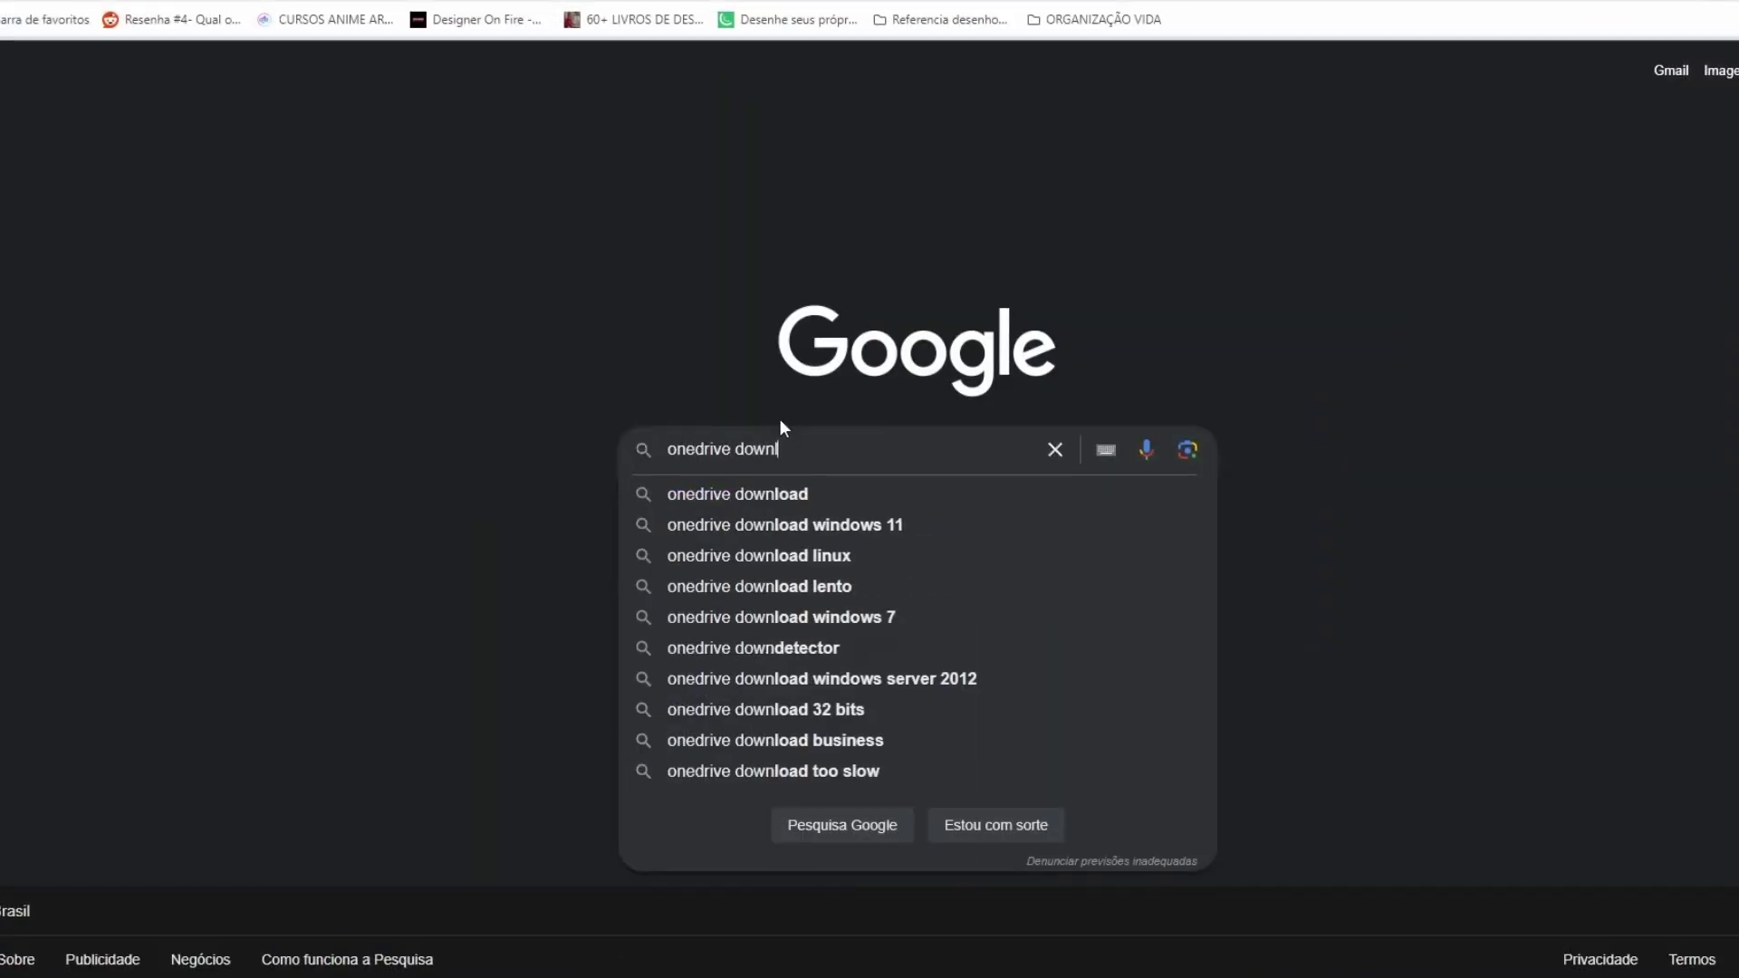
key(Return)
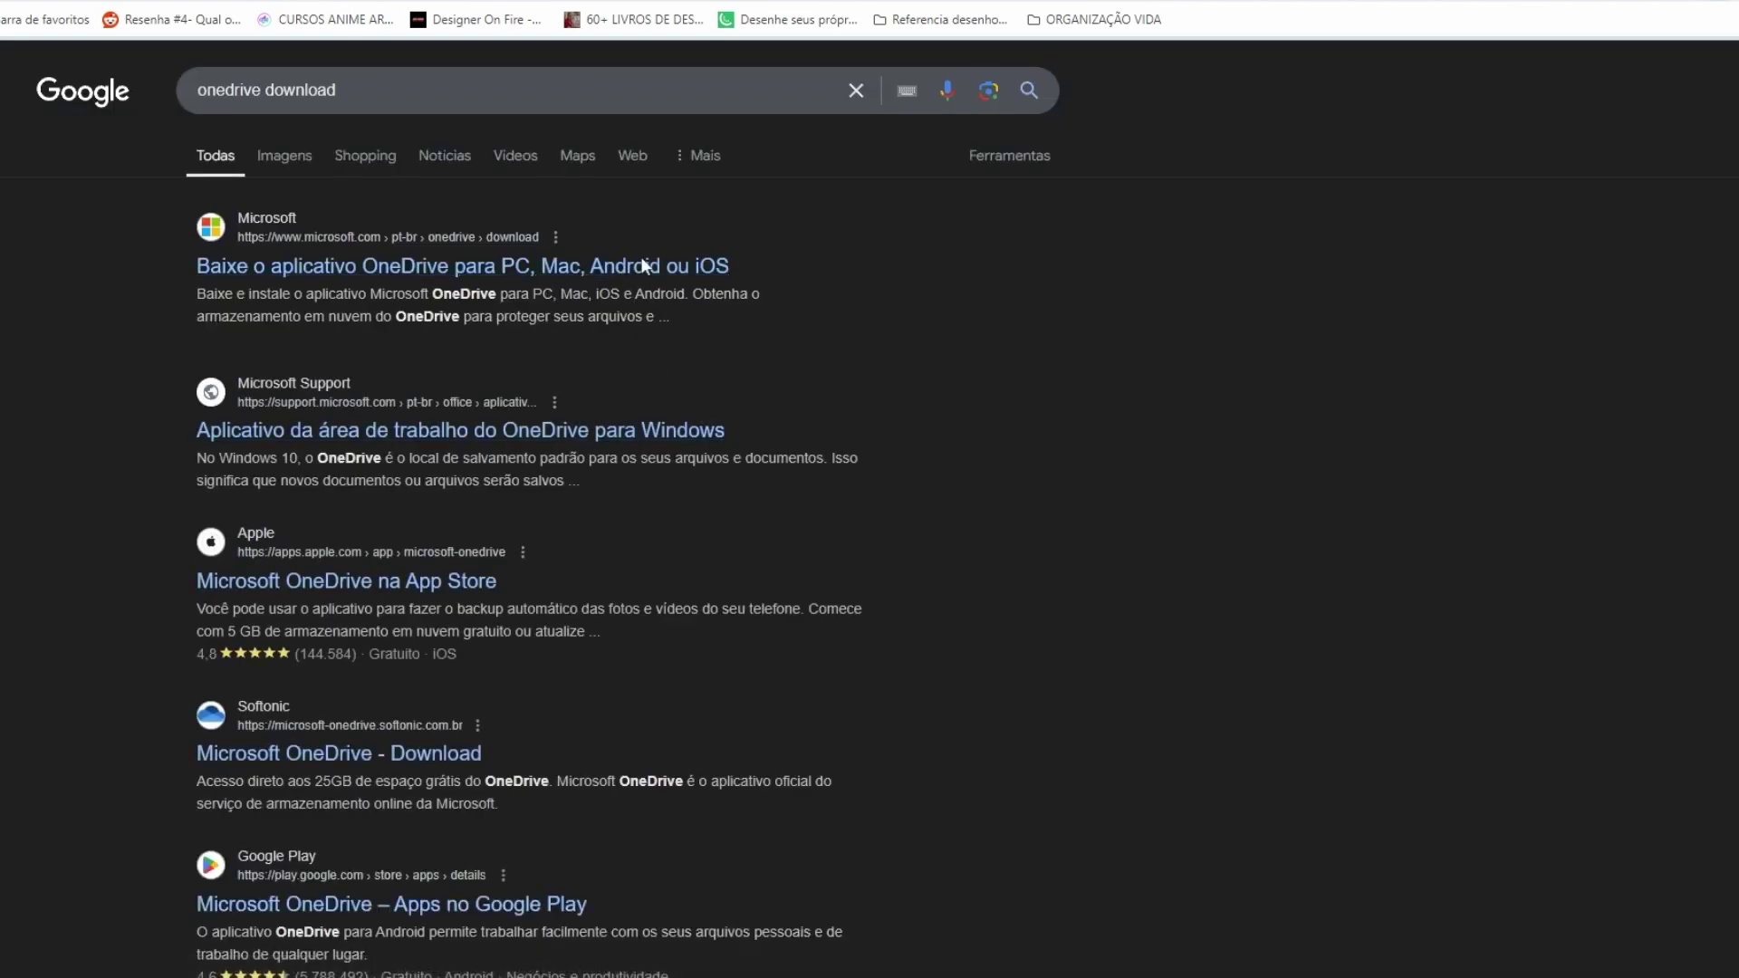
click(508, 266)
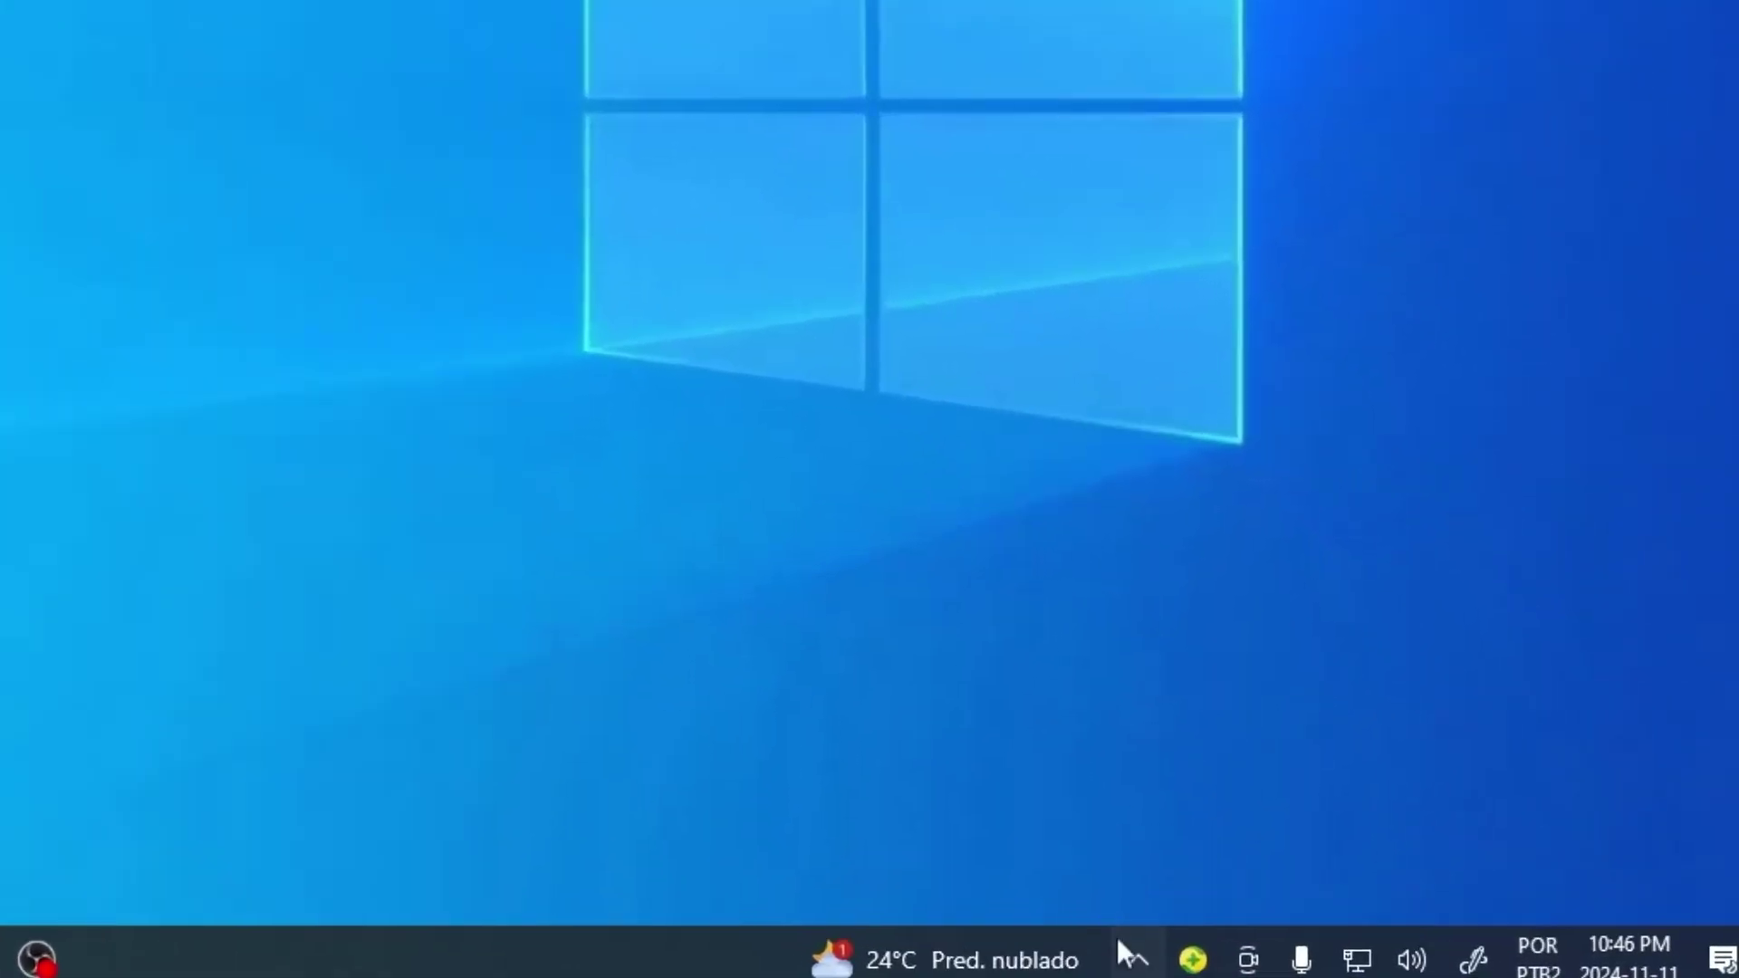
click(1316, 958)
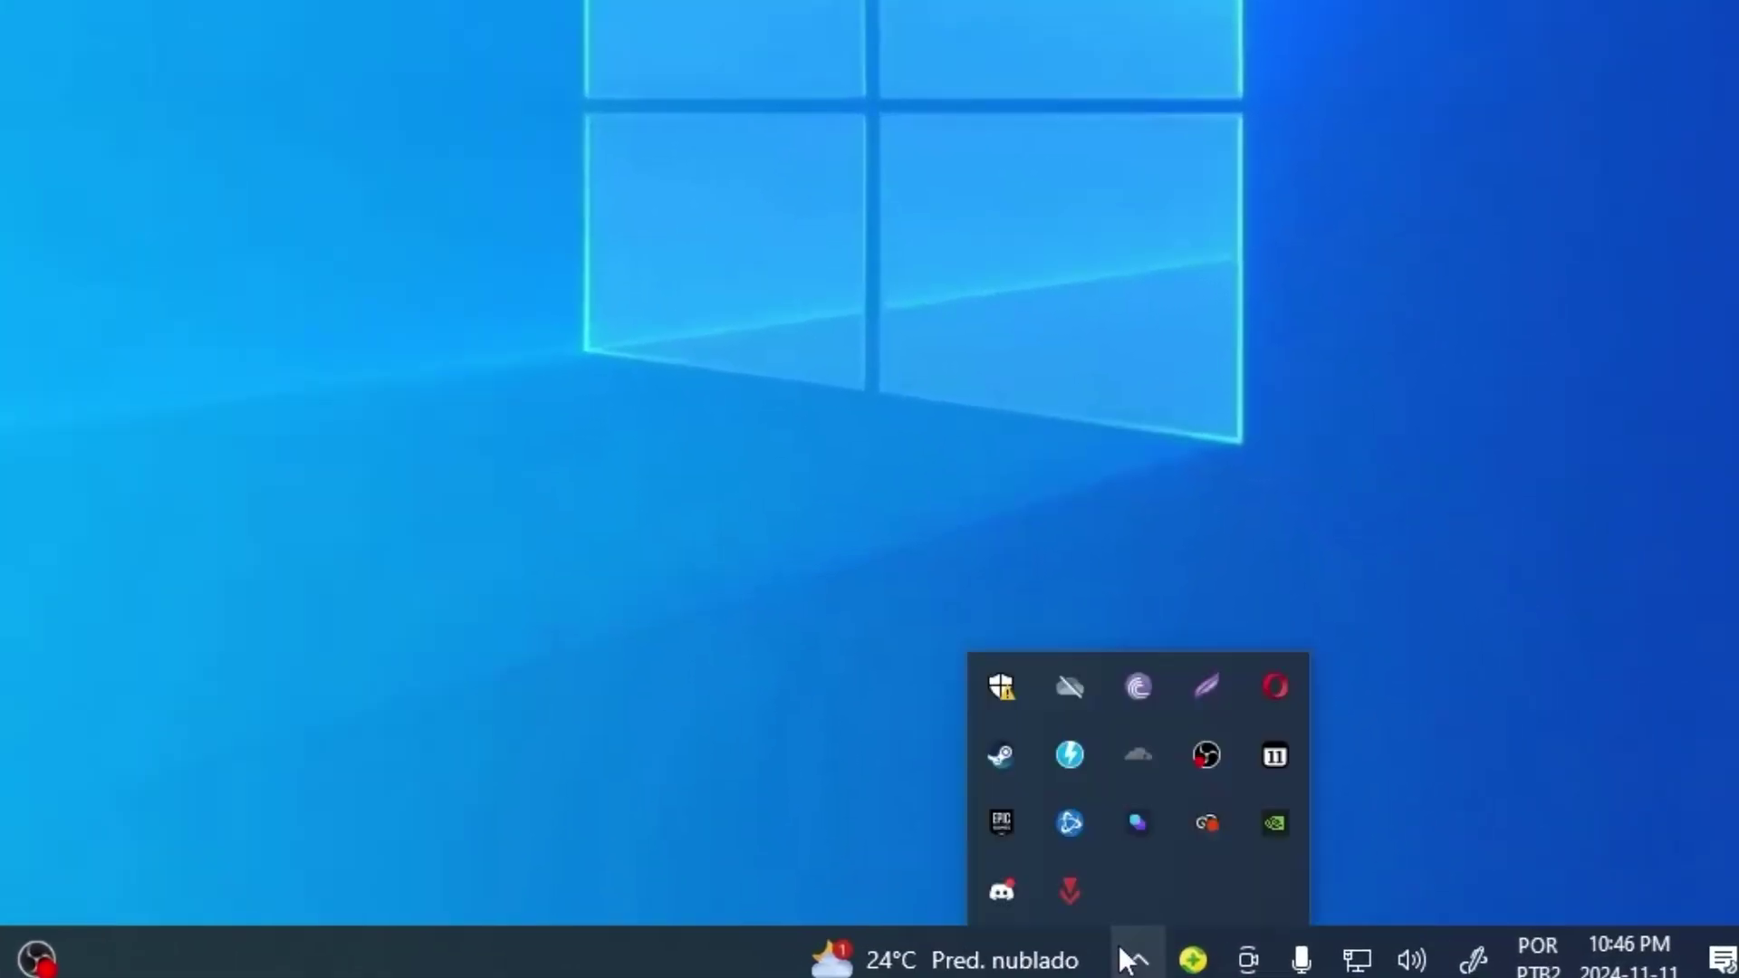
click(1069, 688)
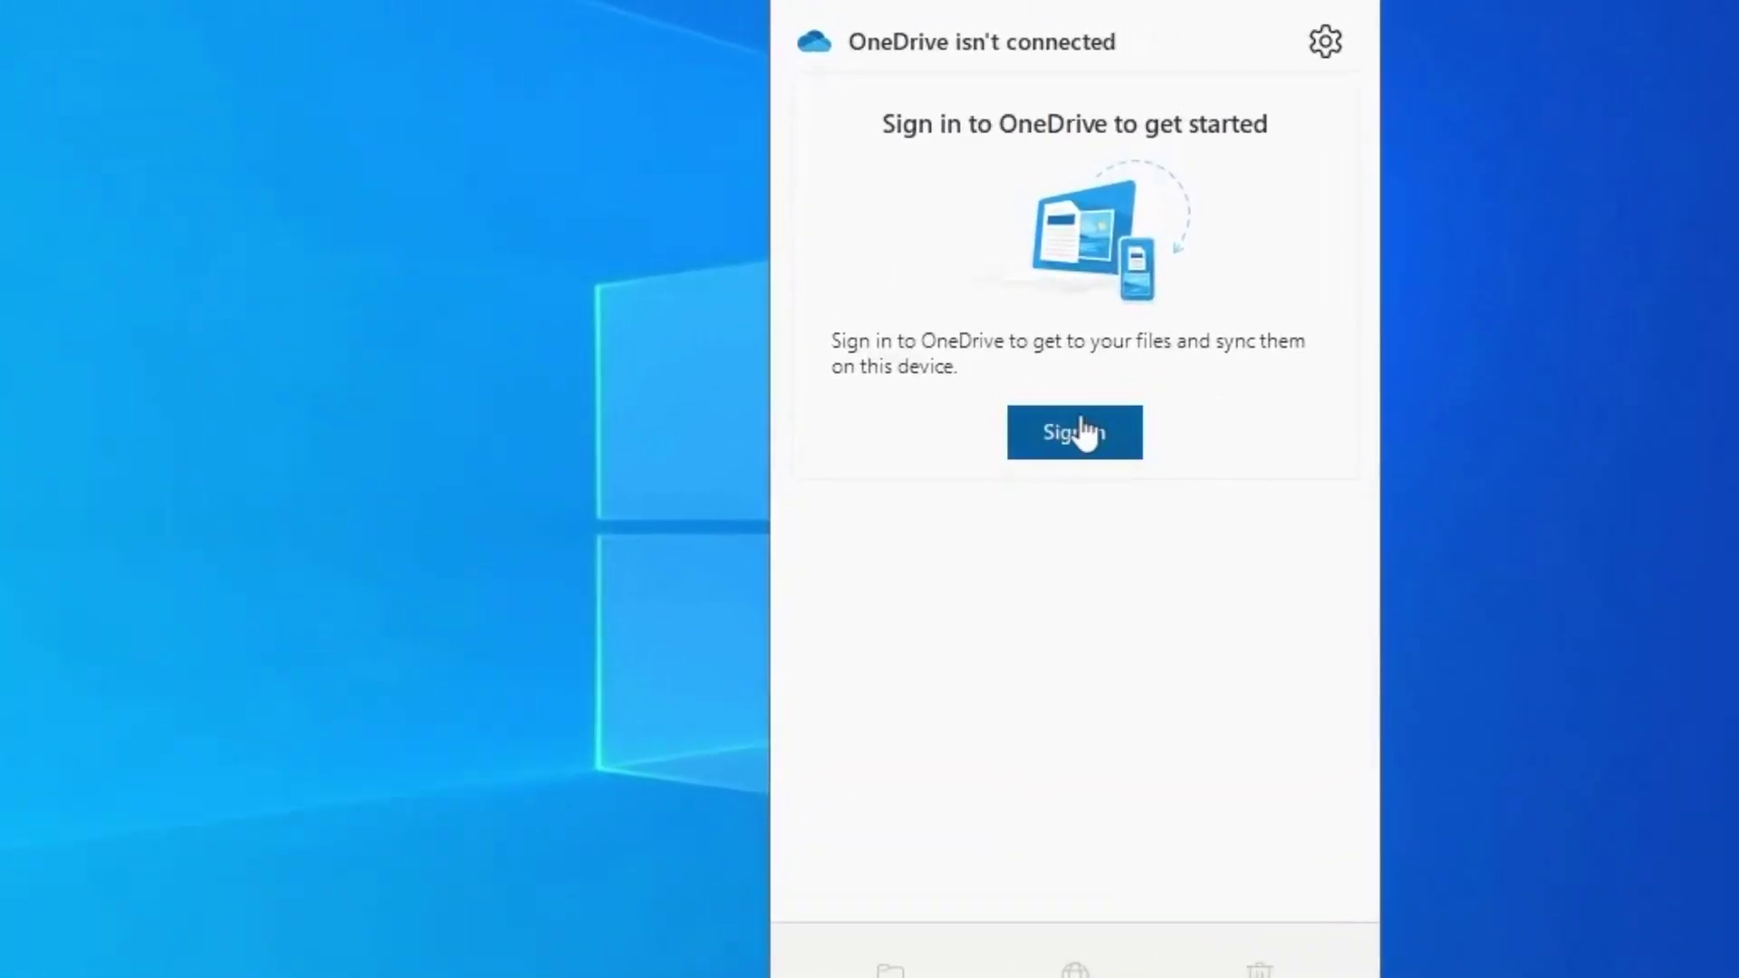
click(1324, 45)
click(1210, 113)
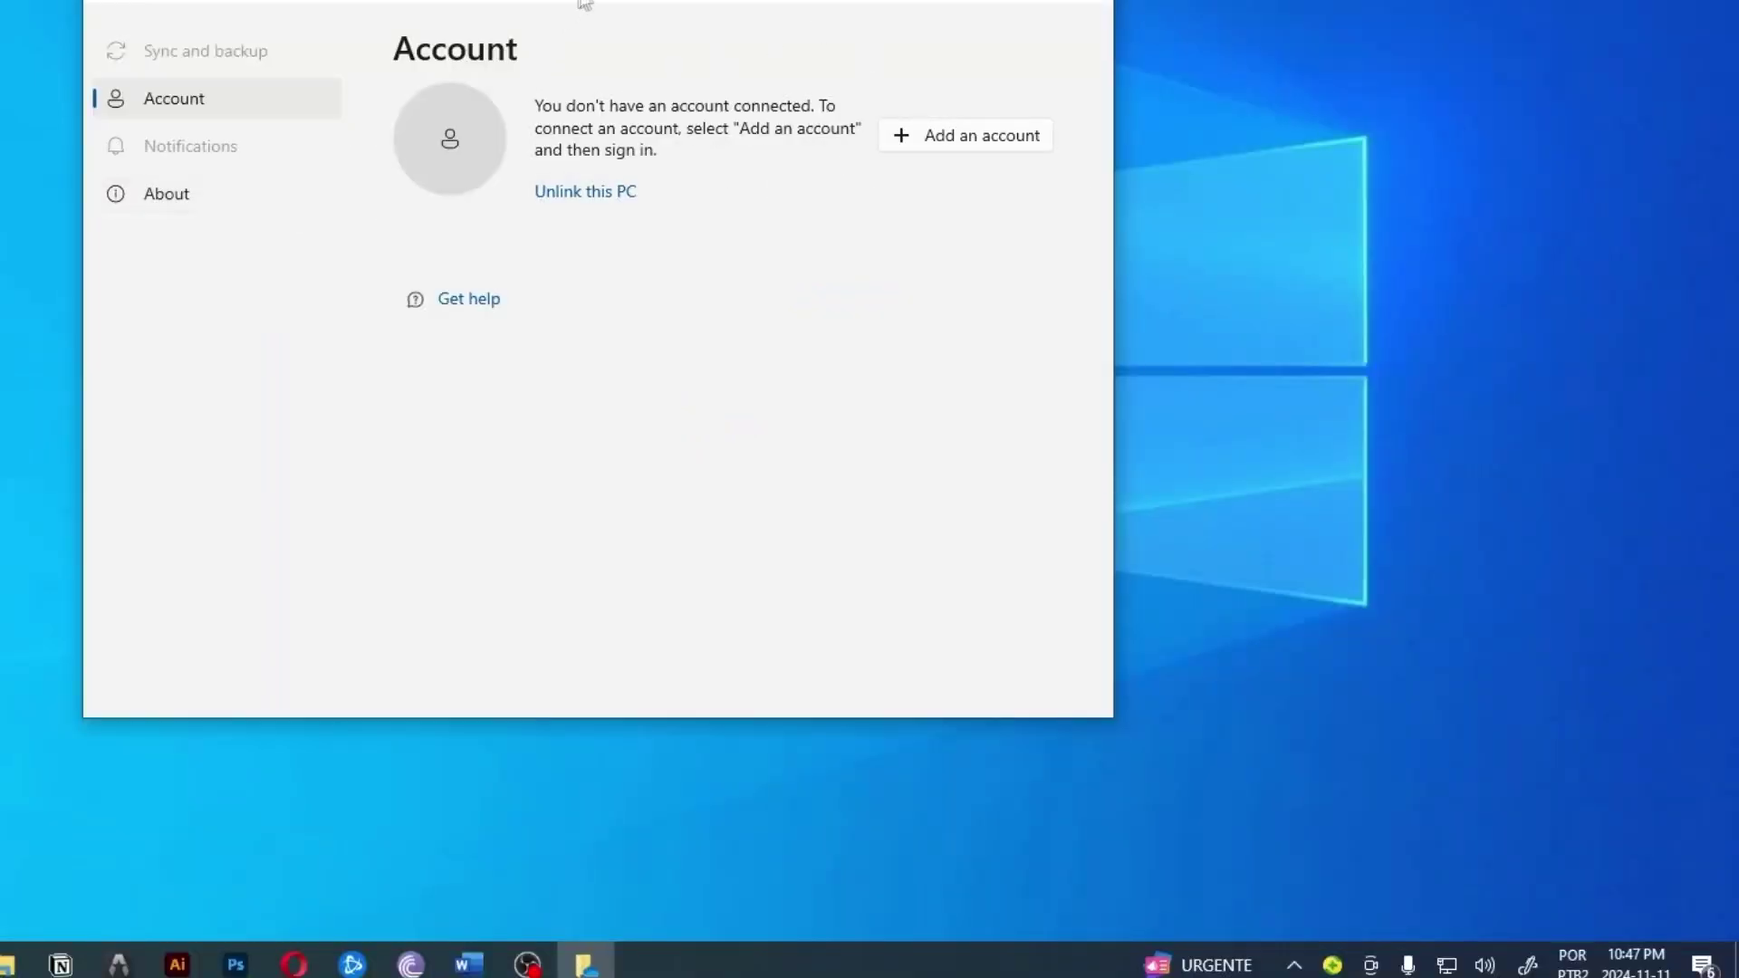
drag(583, 1, 1106, 16)
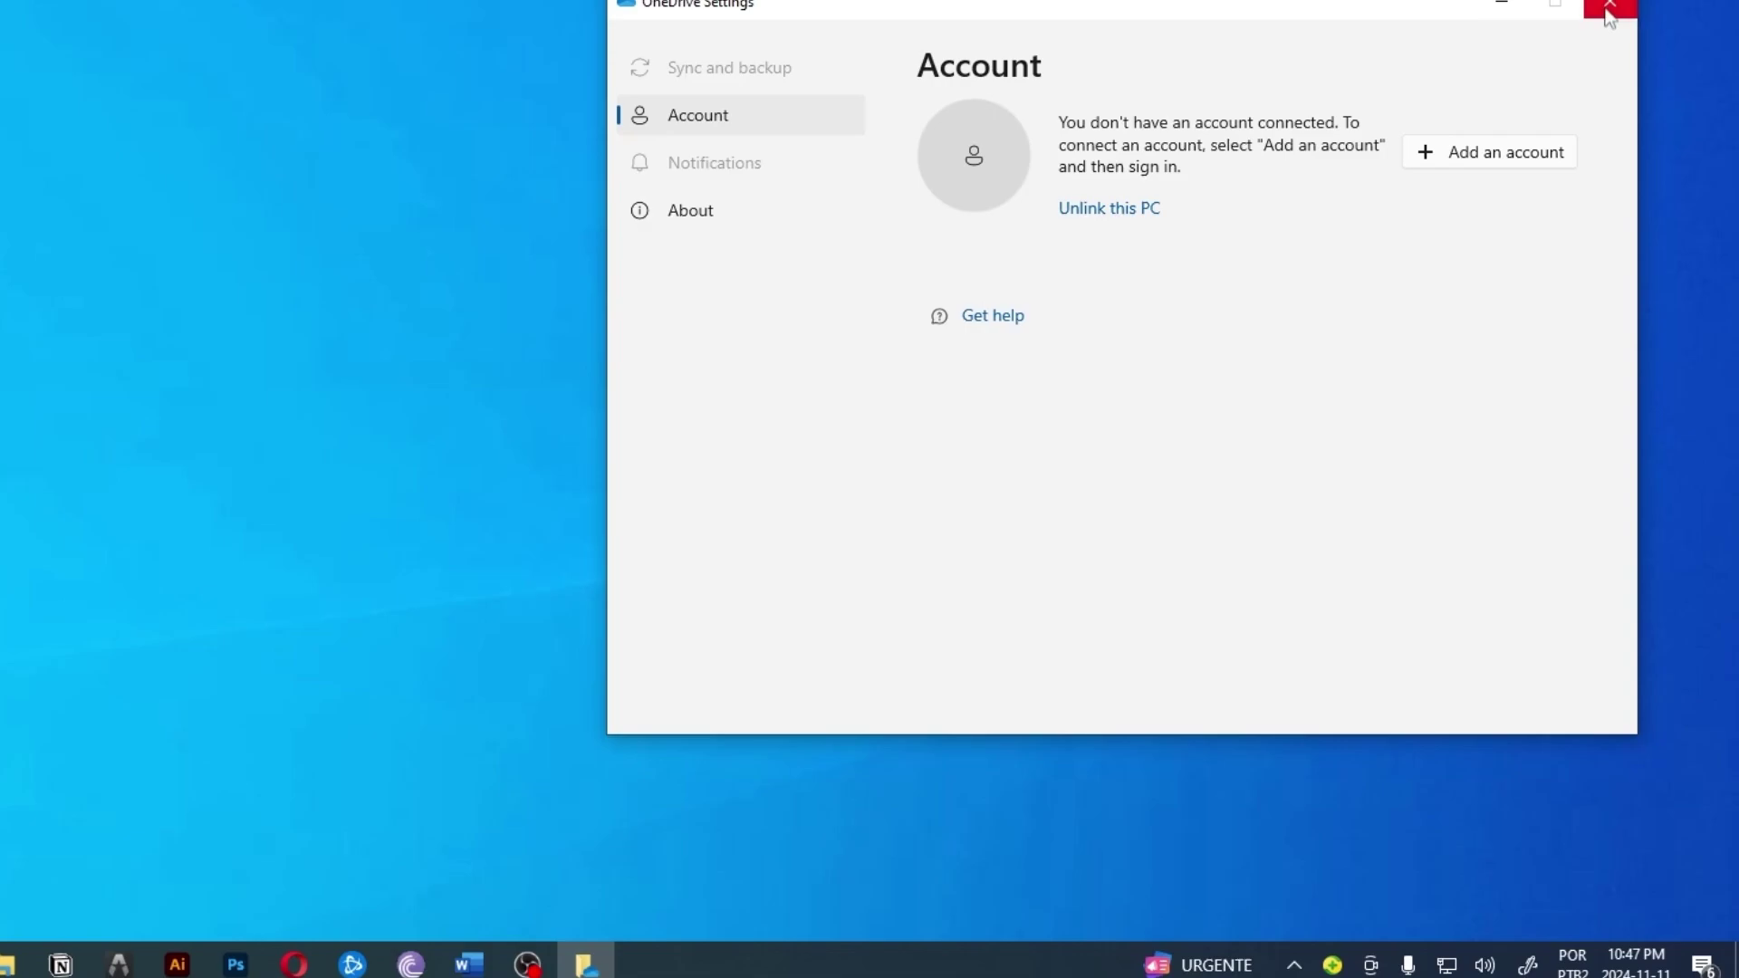
click(1639, 11)
click(1320, 965)
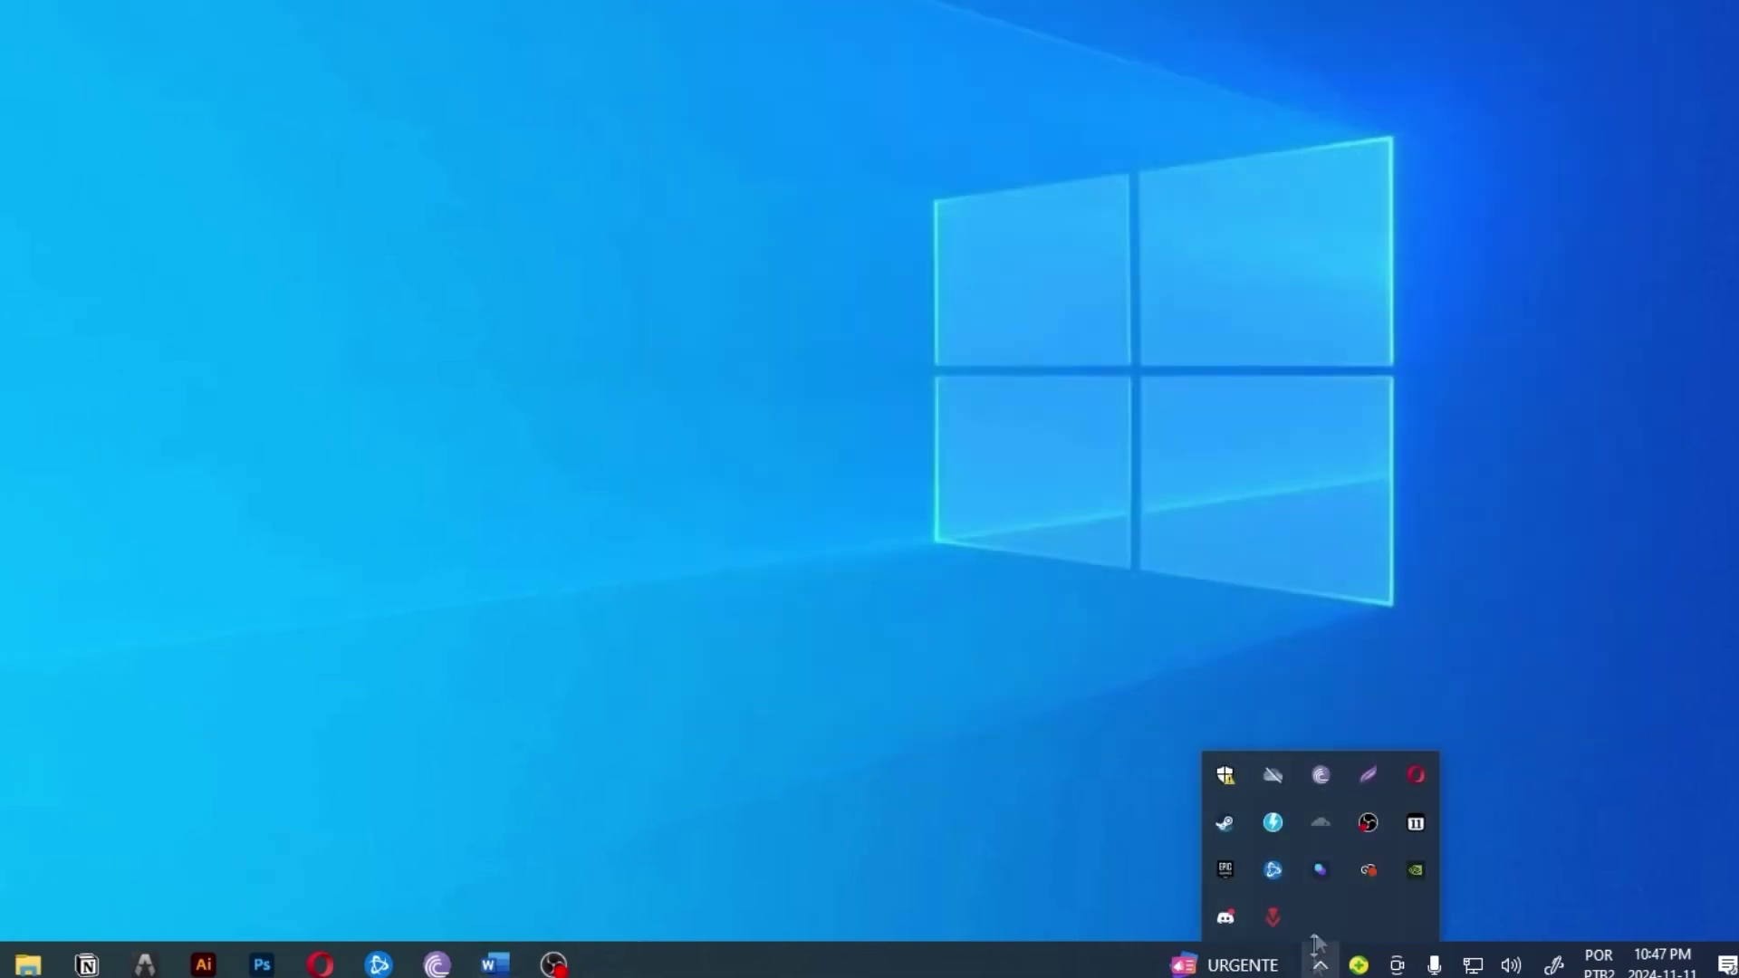
click(1320, 821)
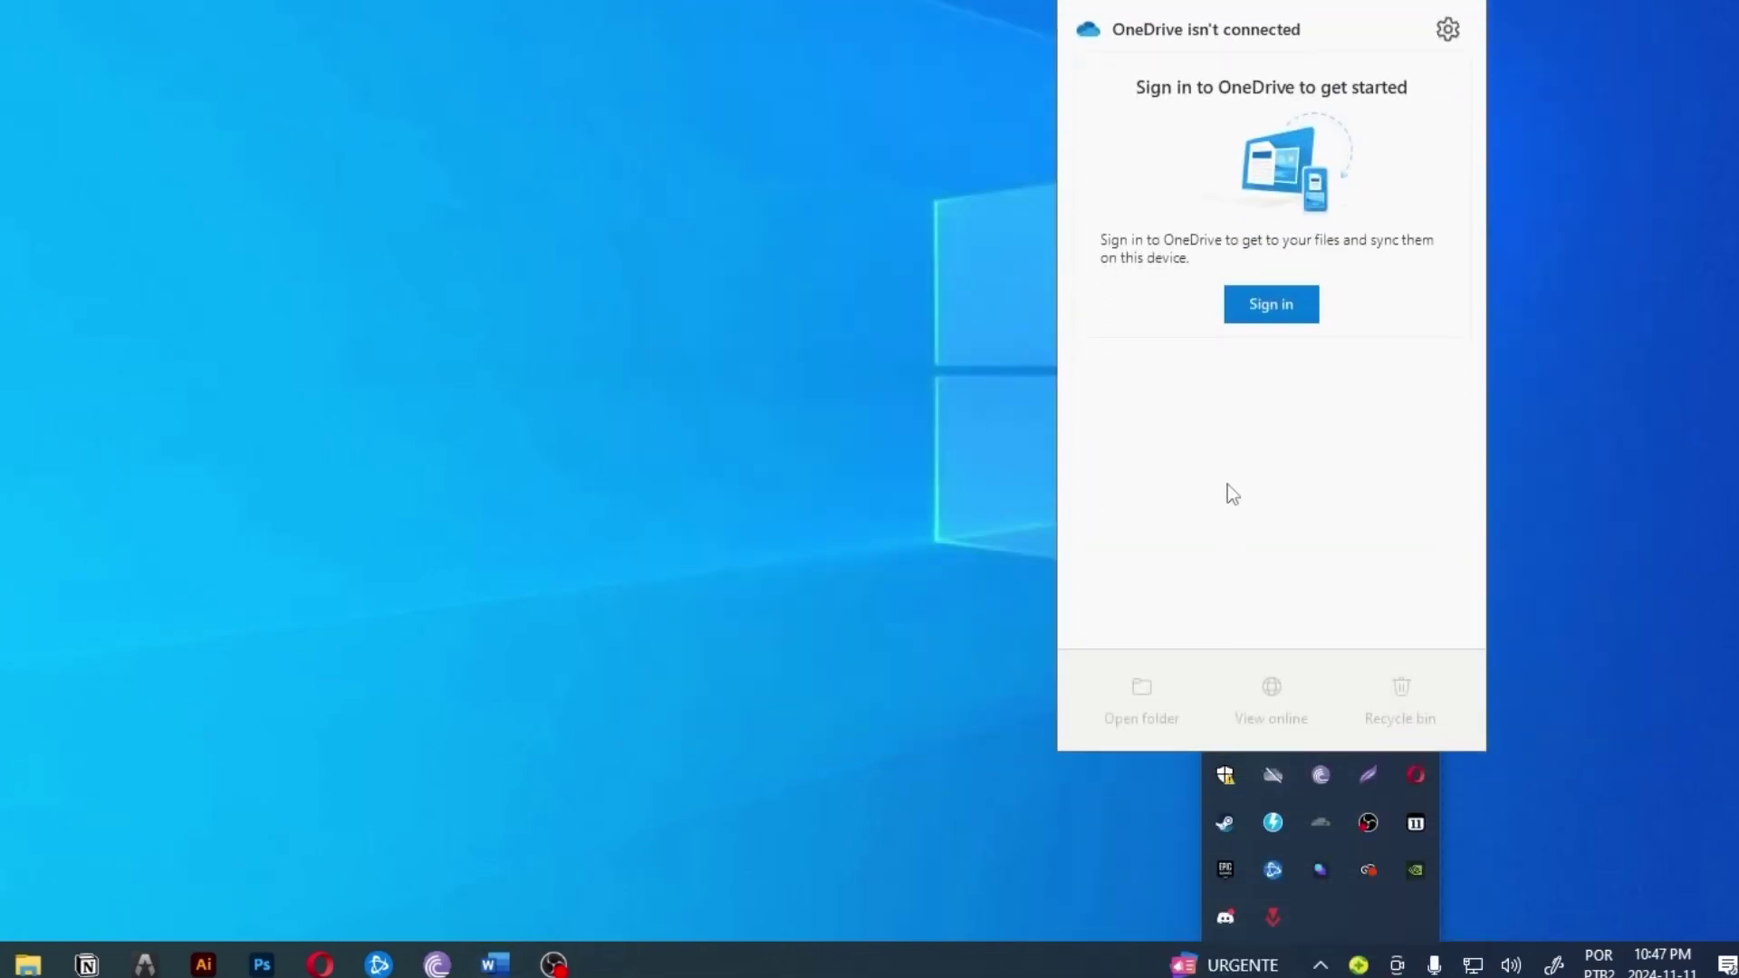
click(1588, 324)
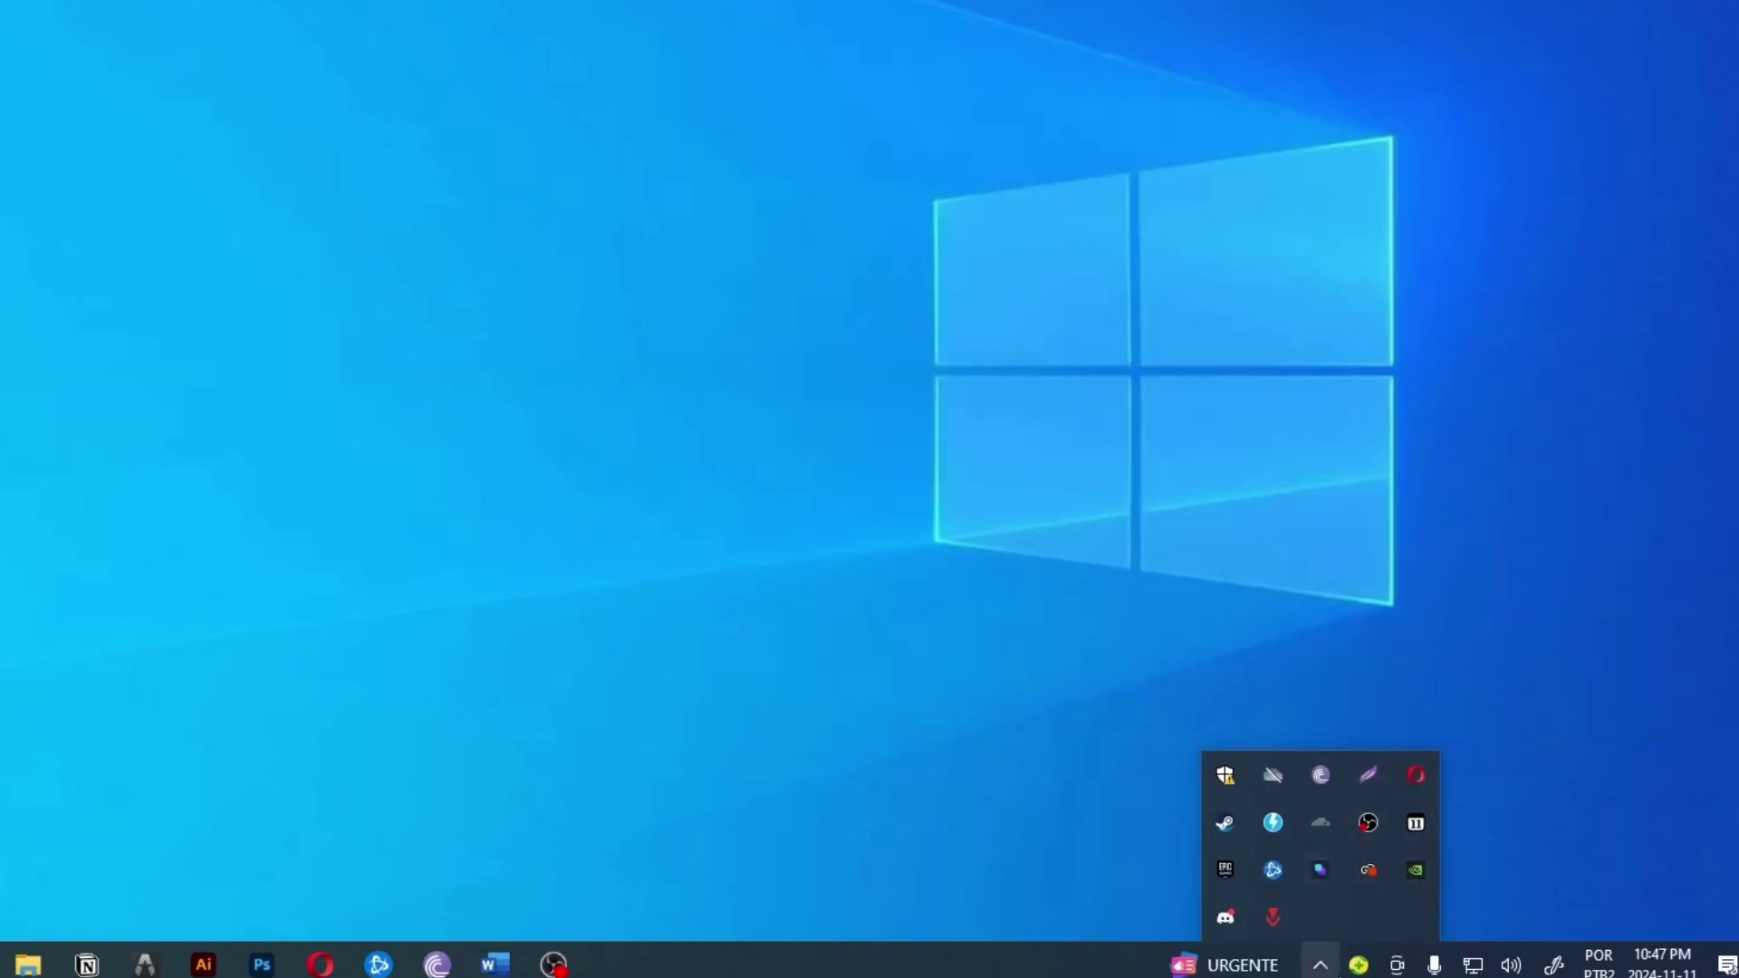
Hide the notification-area overflow icons again.
click(1322, 967)
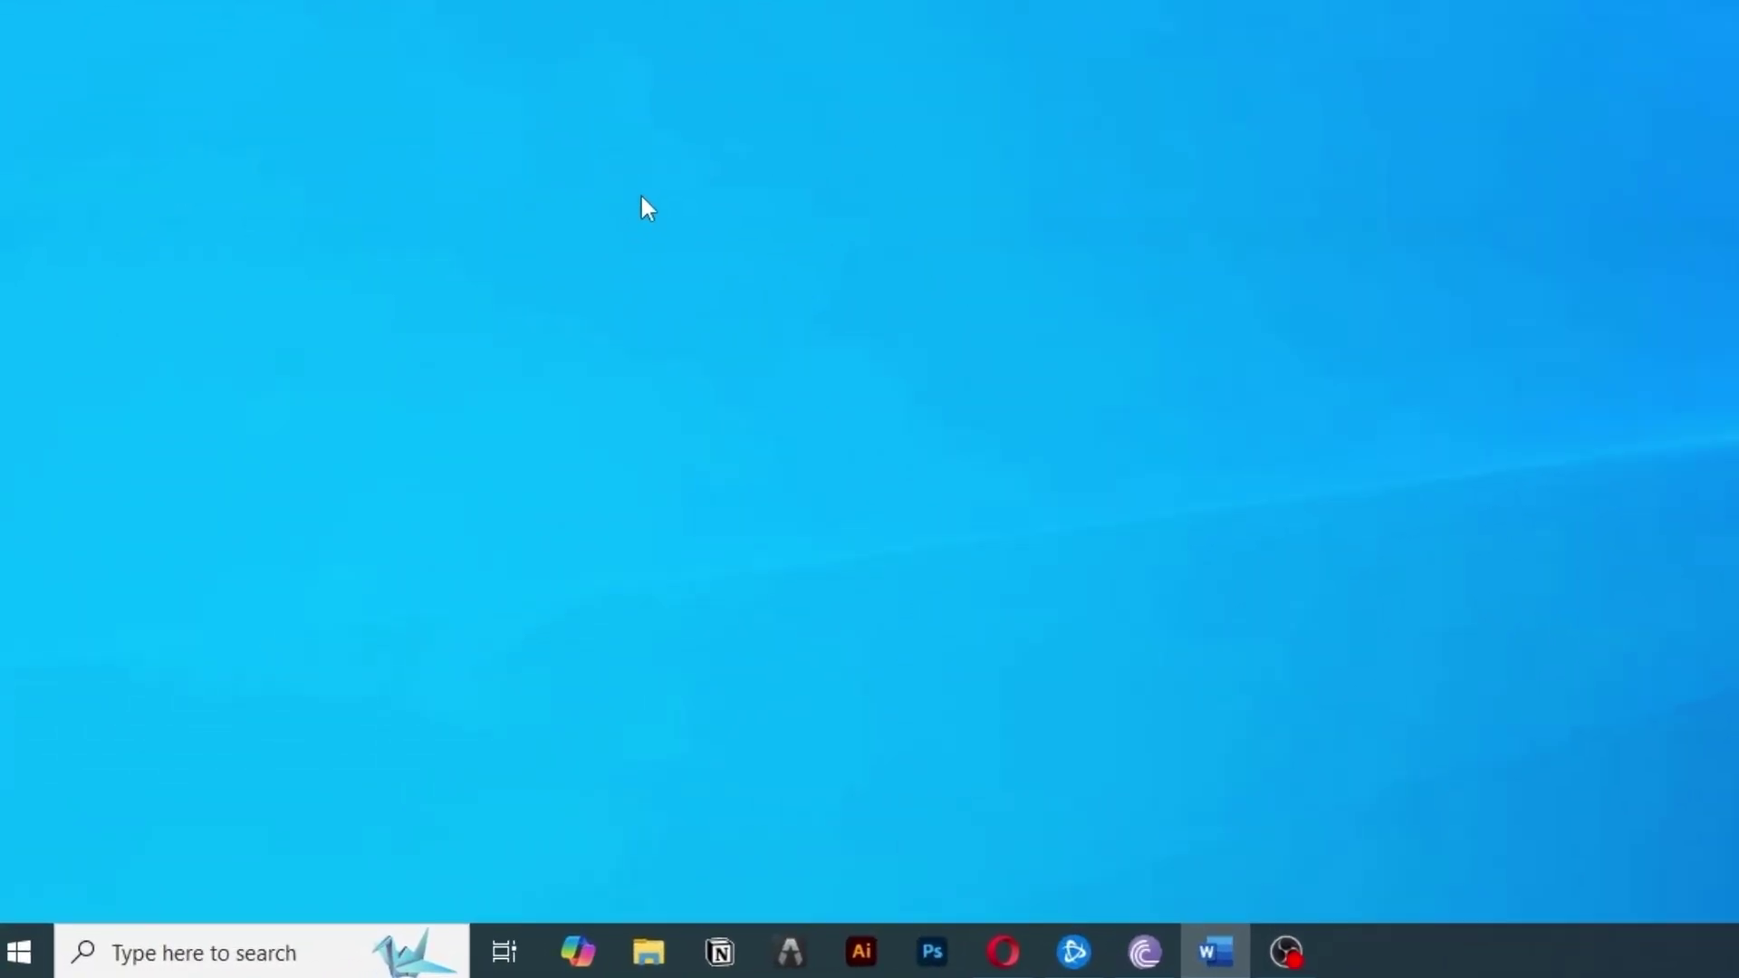
Launch Control Panel via 'cont', view Small icons, and open Back up and Restore (Windows 7).
key(super)
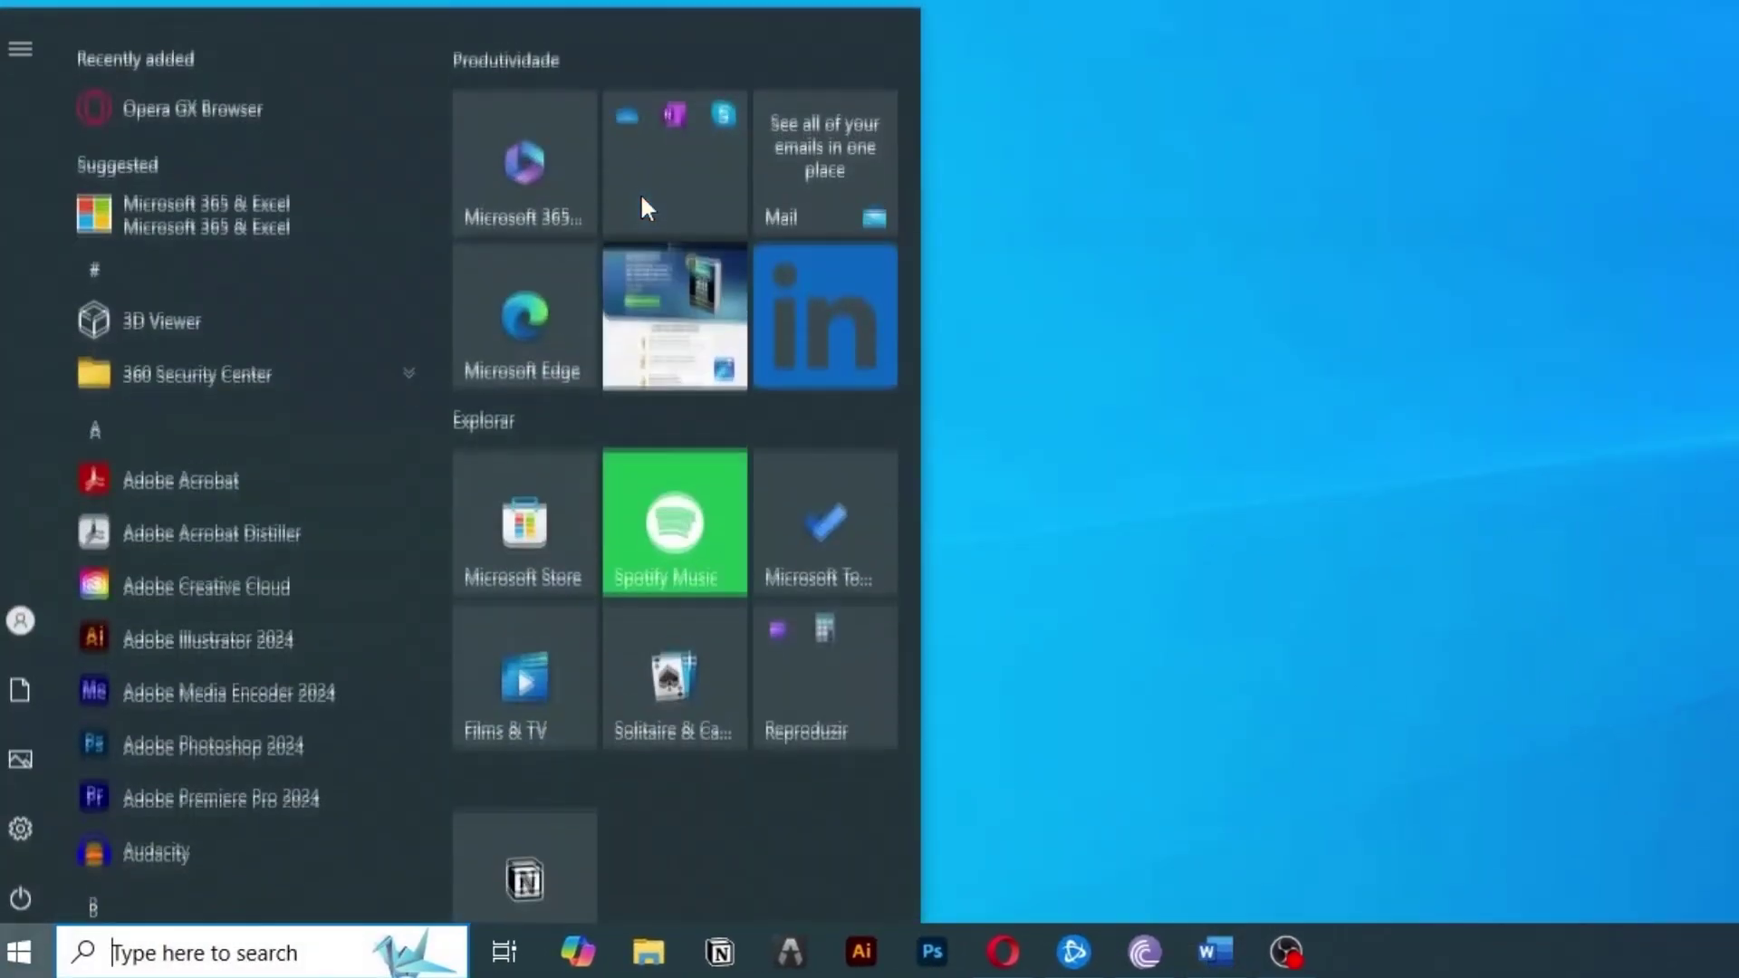
text(cont)
key(Return)
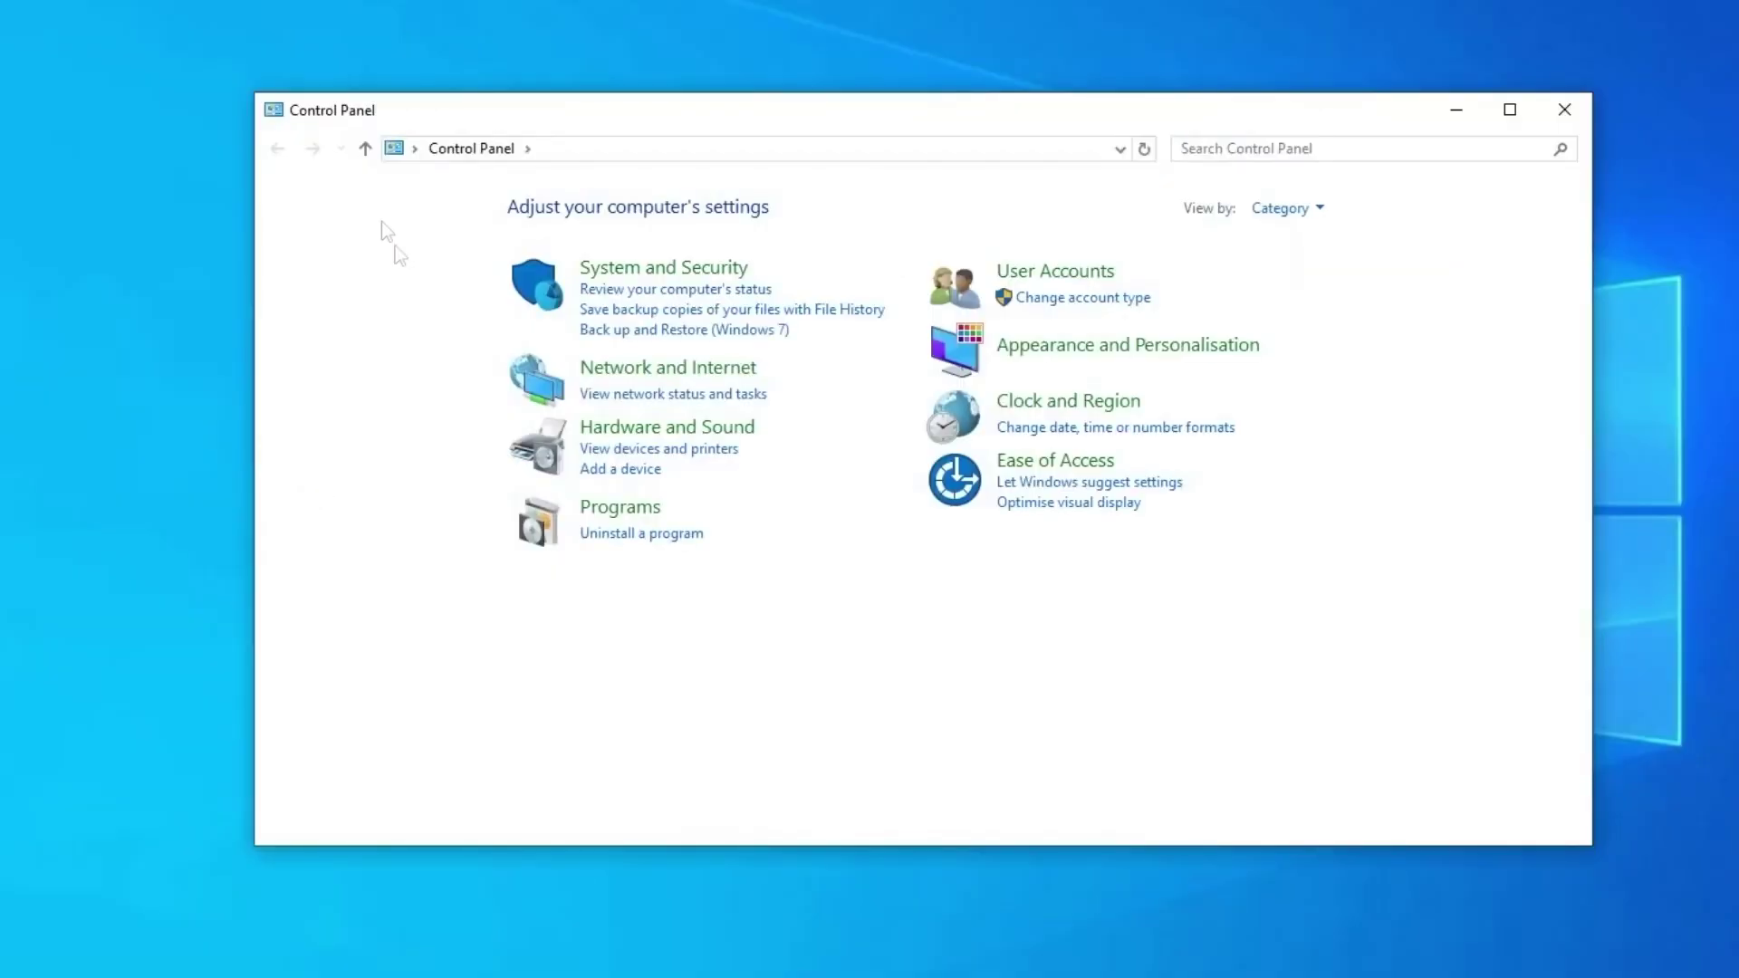
click(1289, 211)
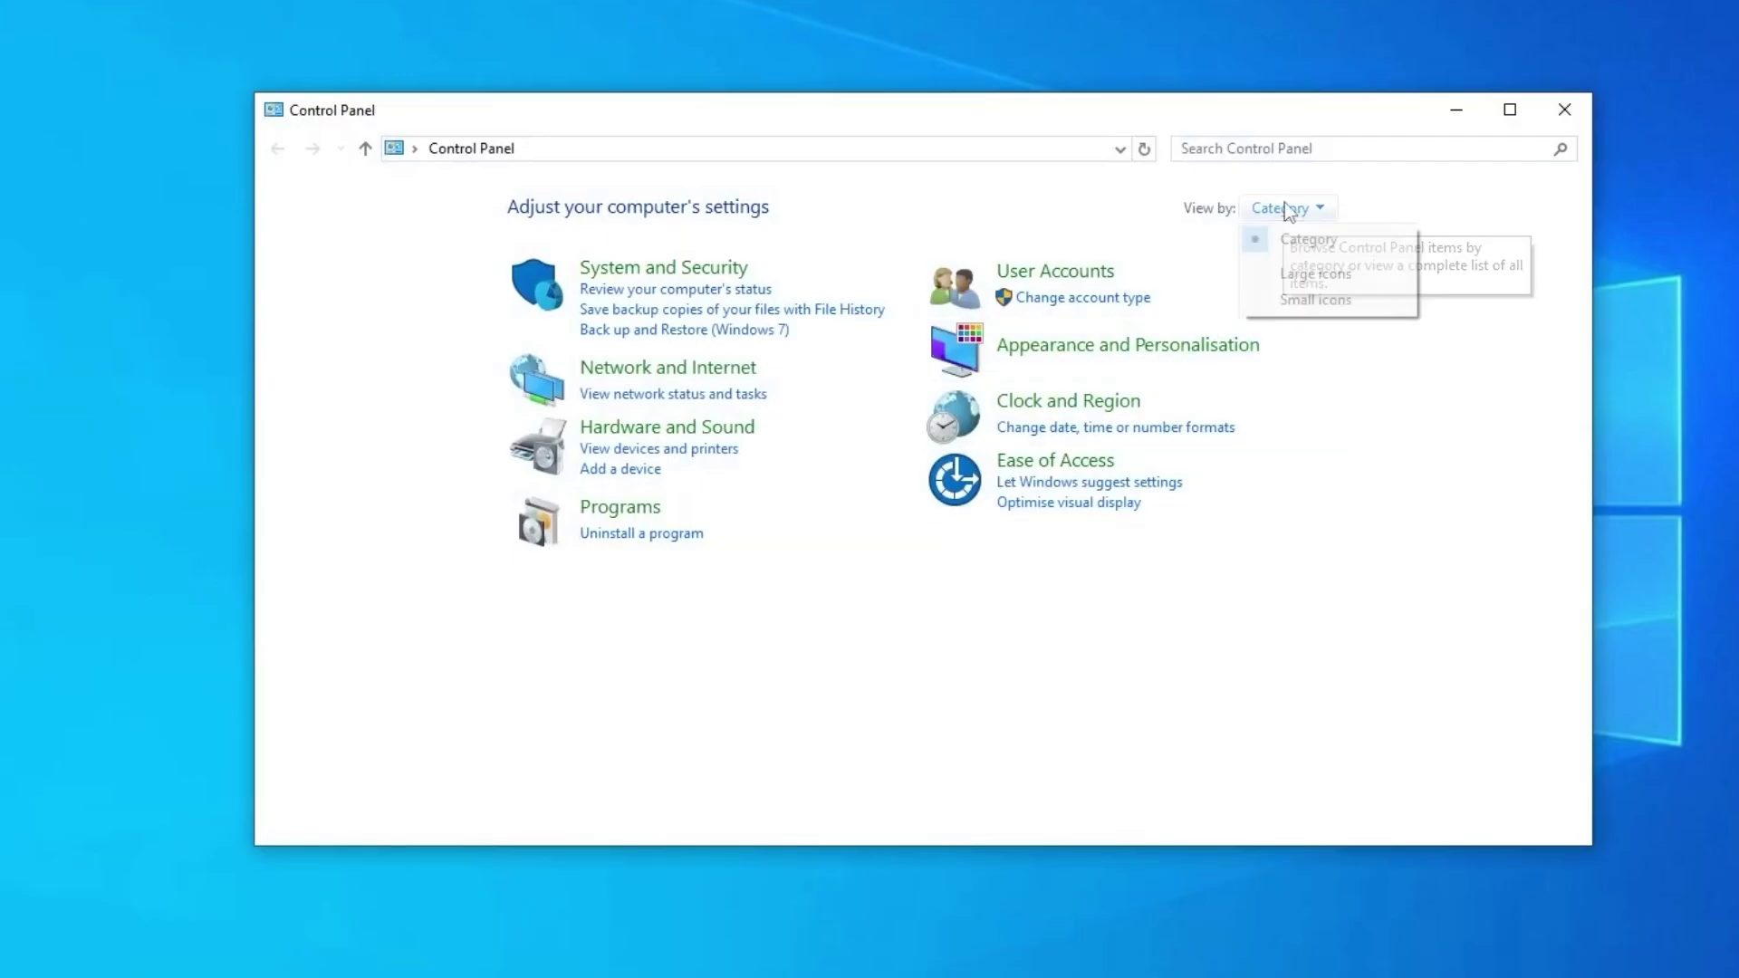
click(1335, 305)
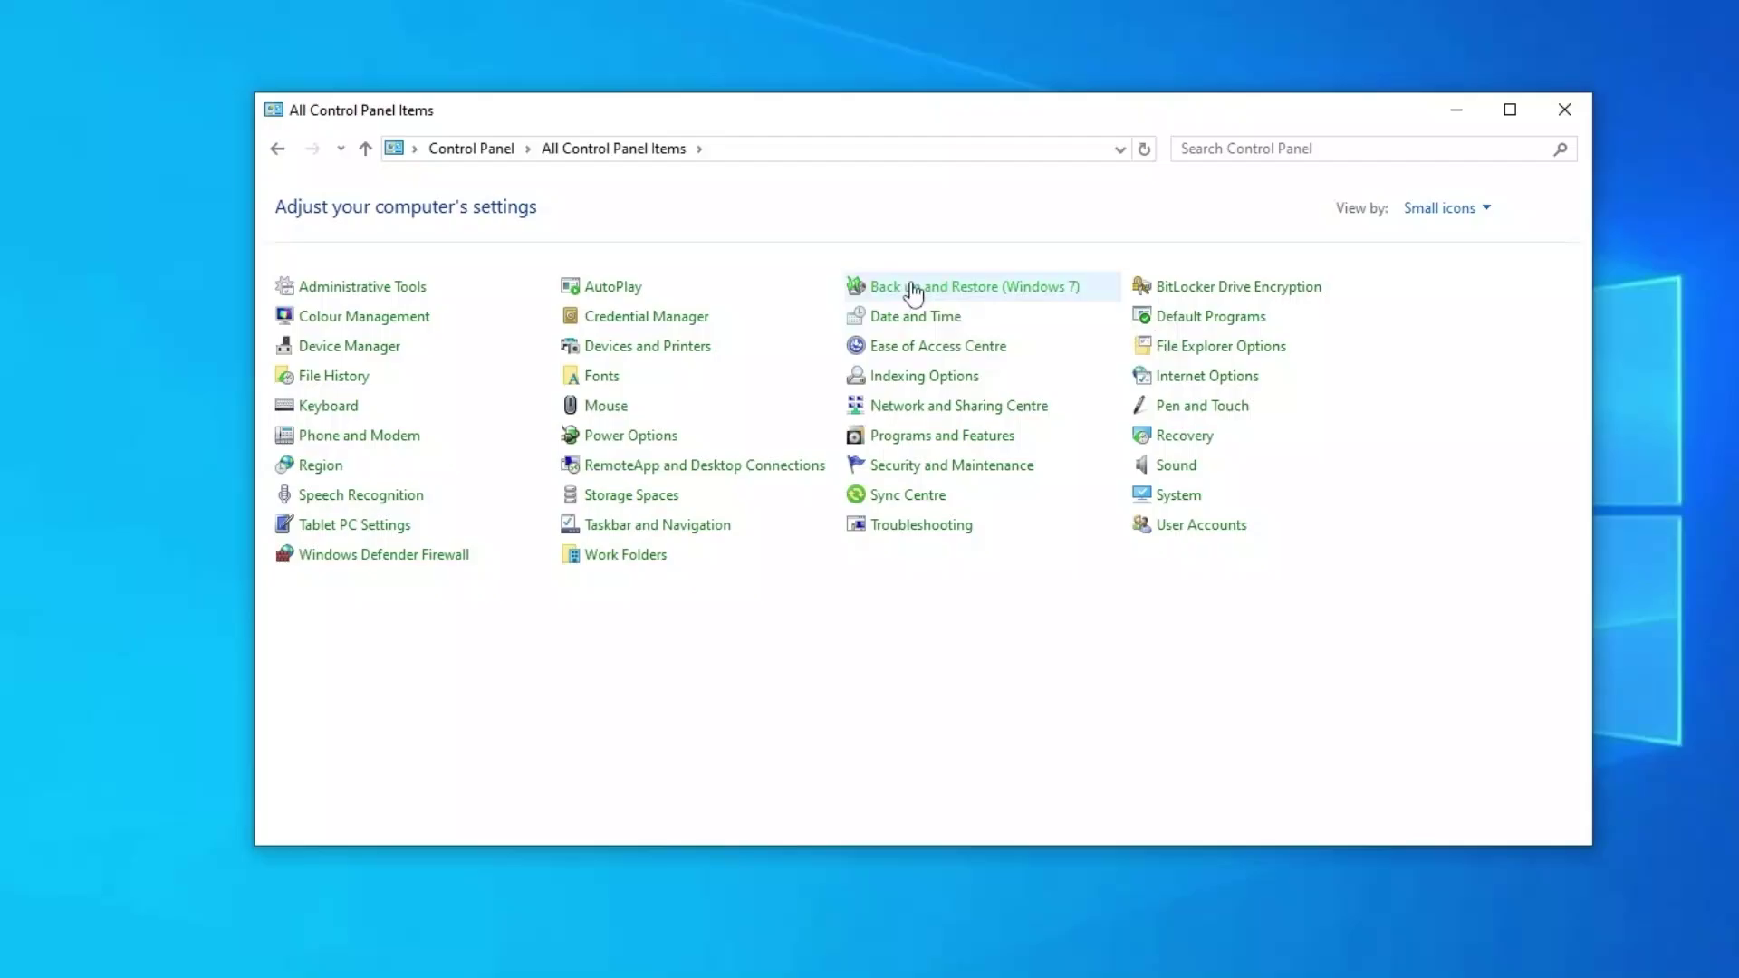
click(874, 464)
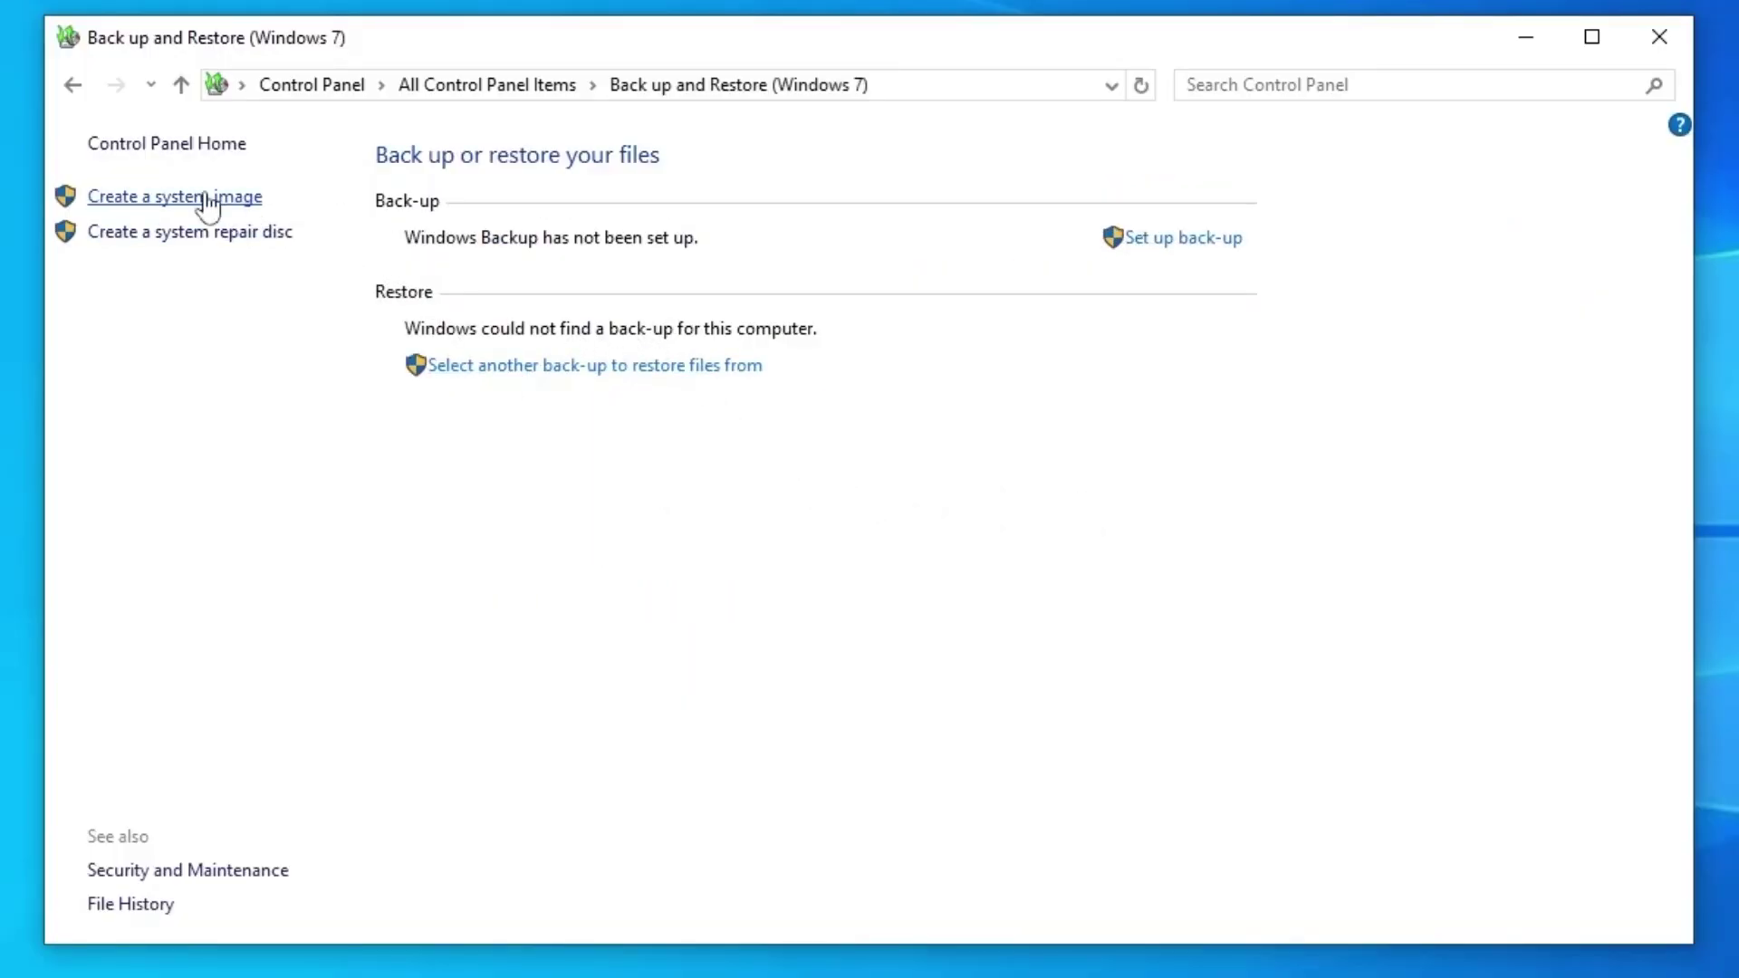
click(171, 199)
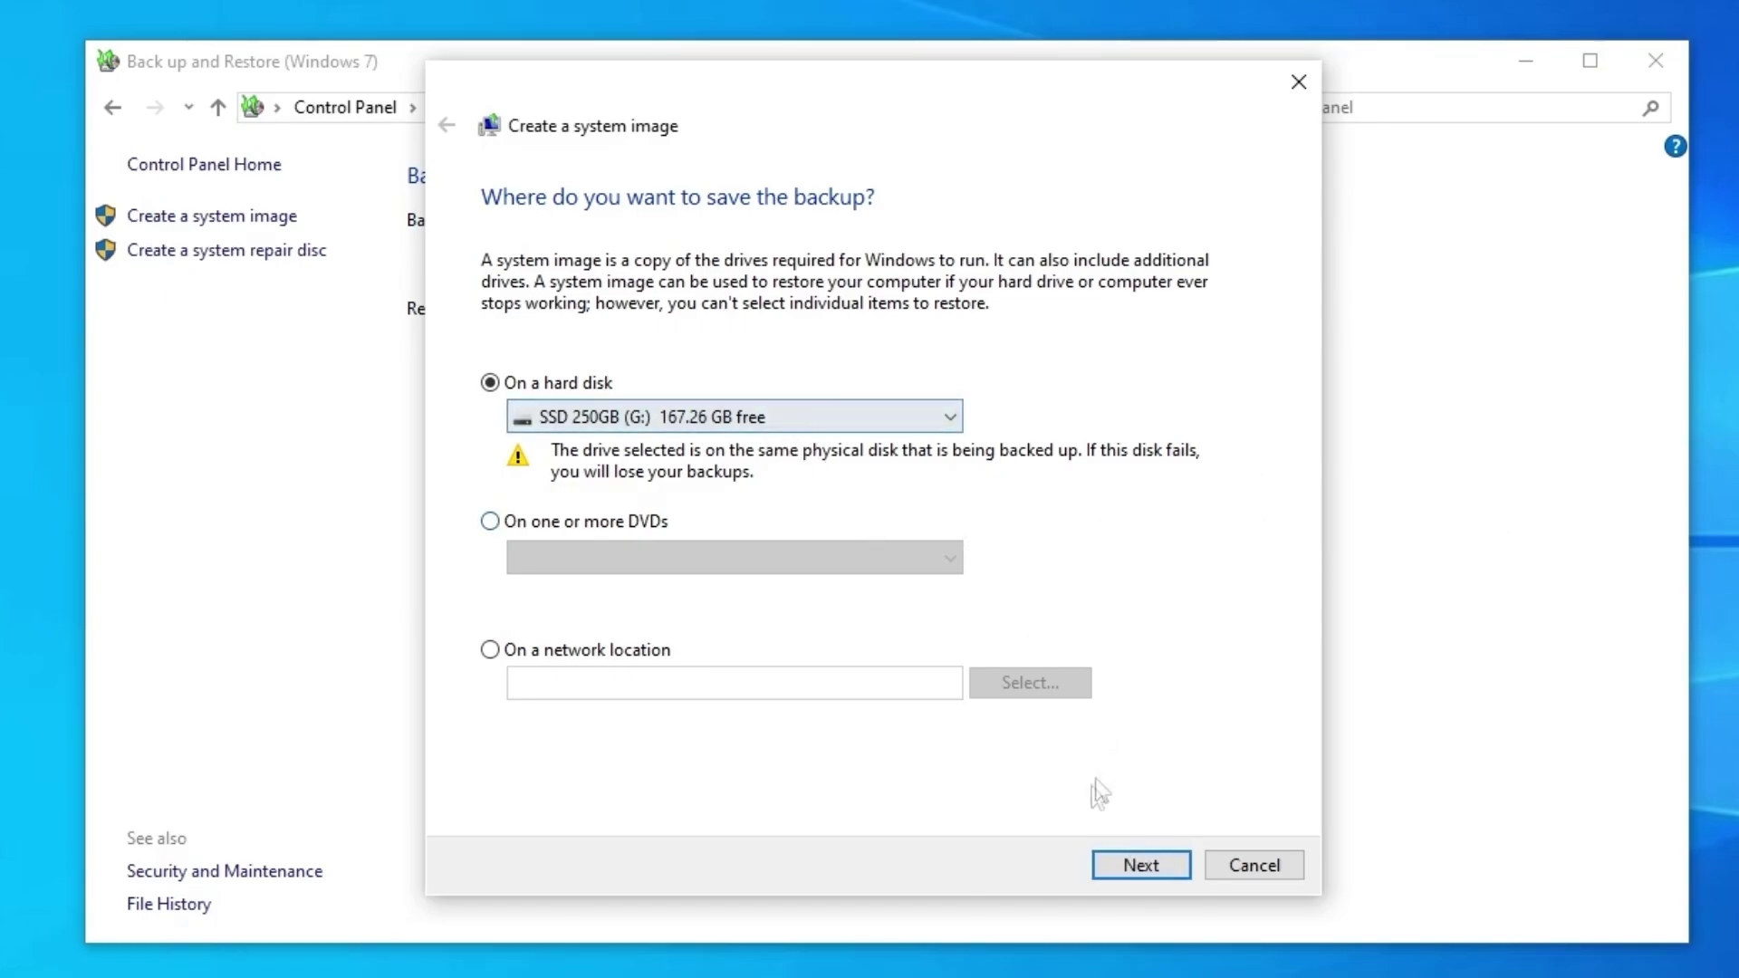
click(1139, 865)
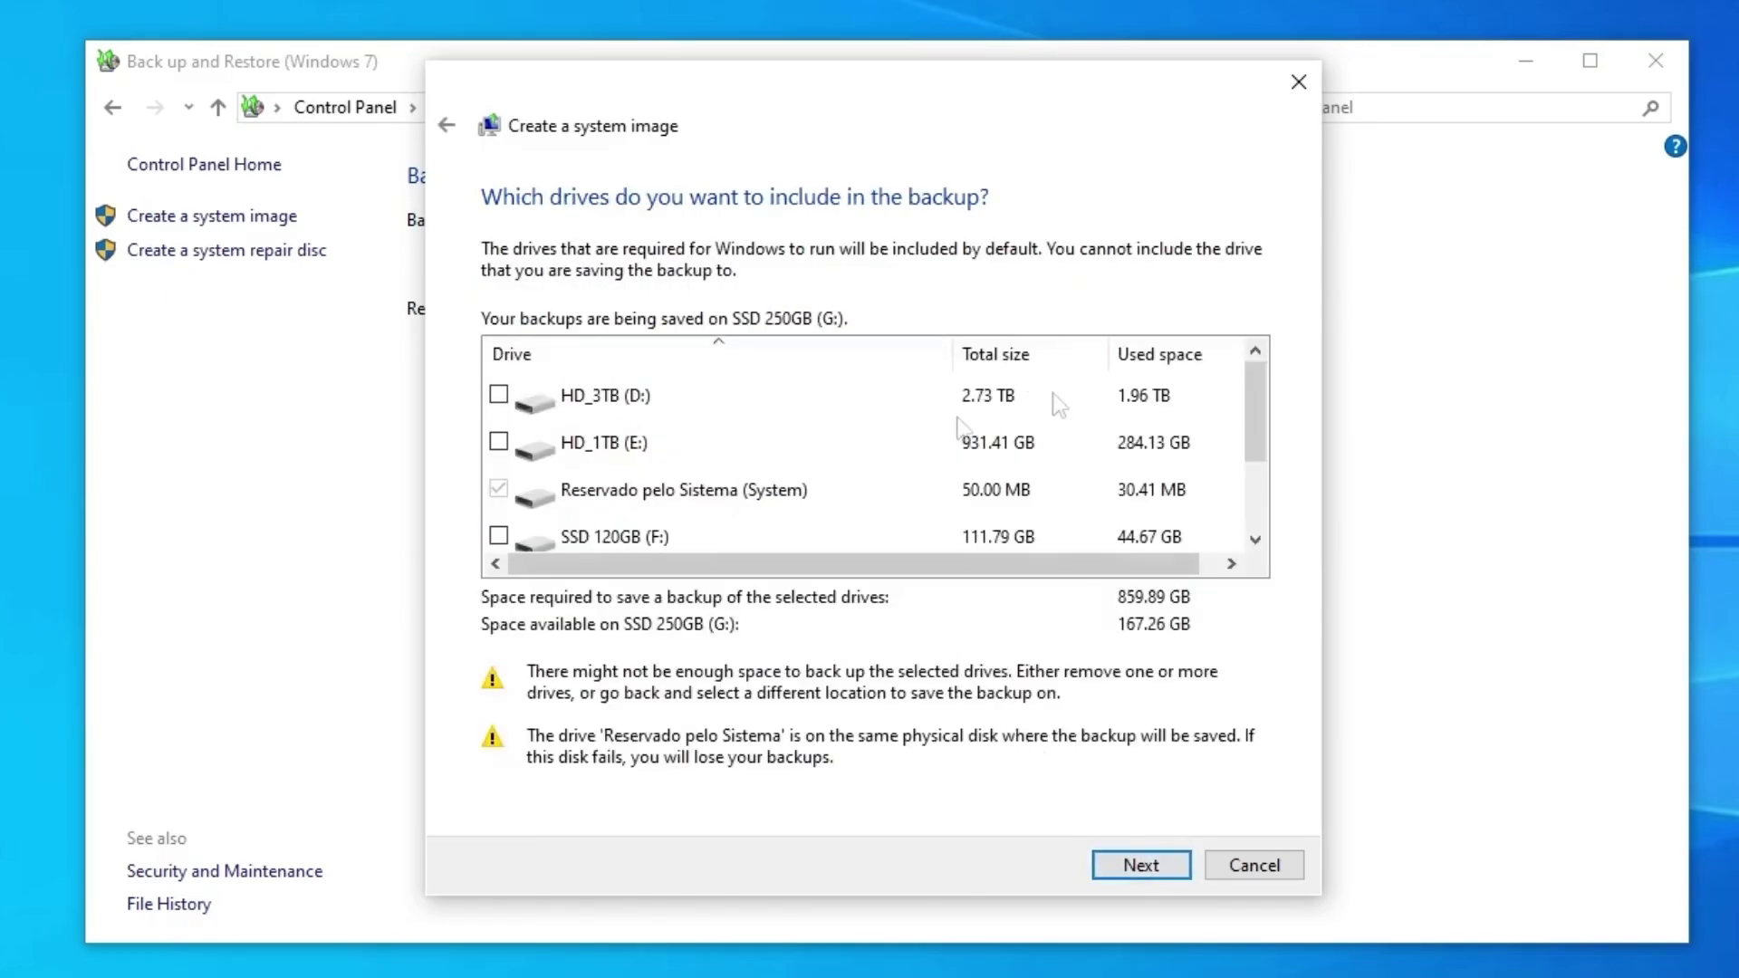
drag(1255, 412, 1214, 317)
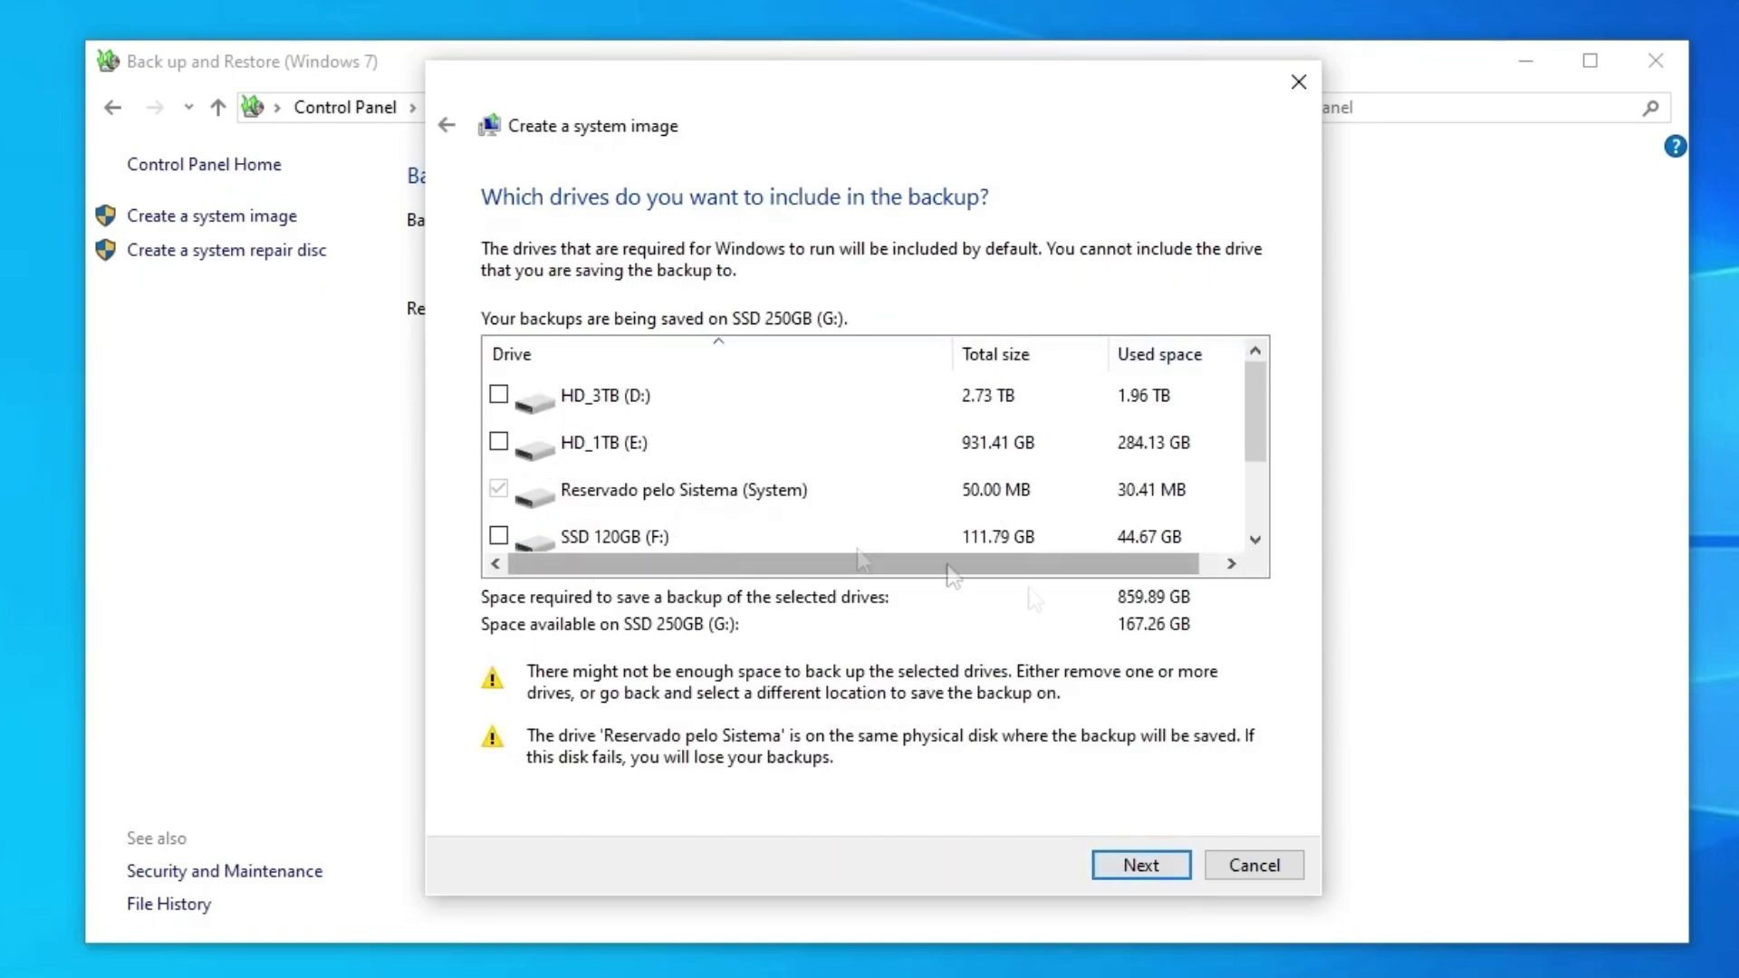
click(1250, 866)
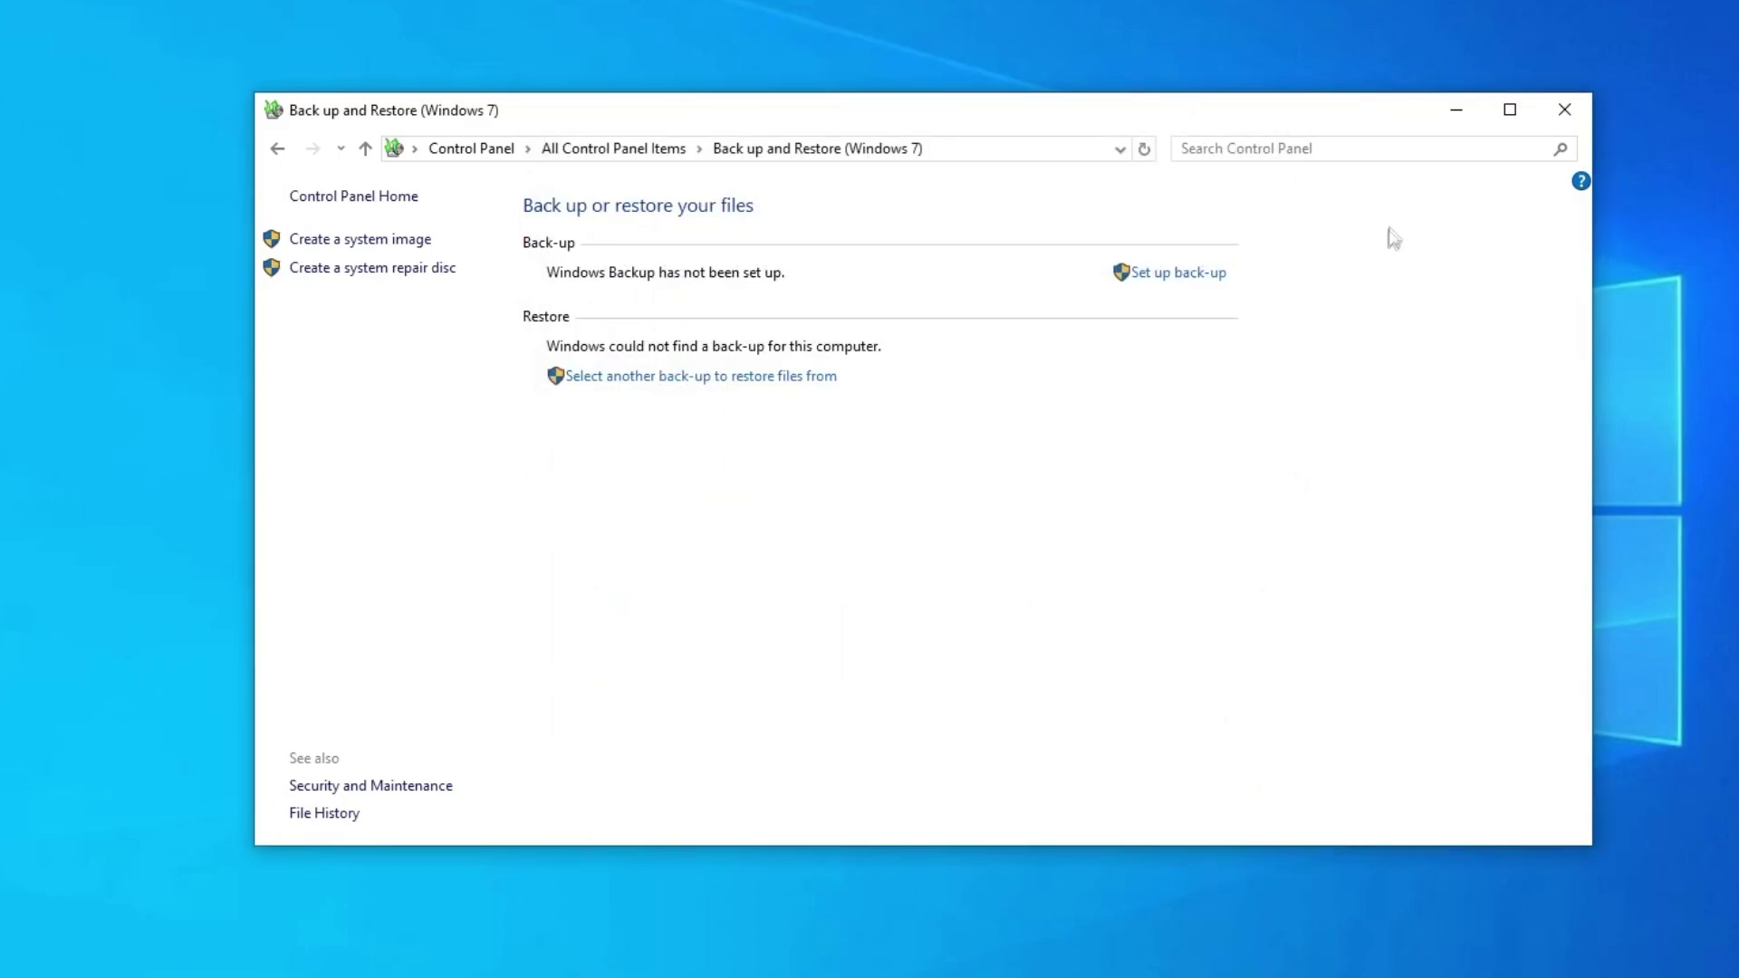
Close the Back up and Restore (Windows 7) window.
click(1584, 103)
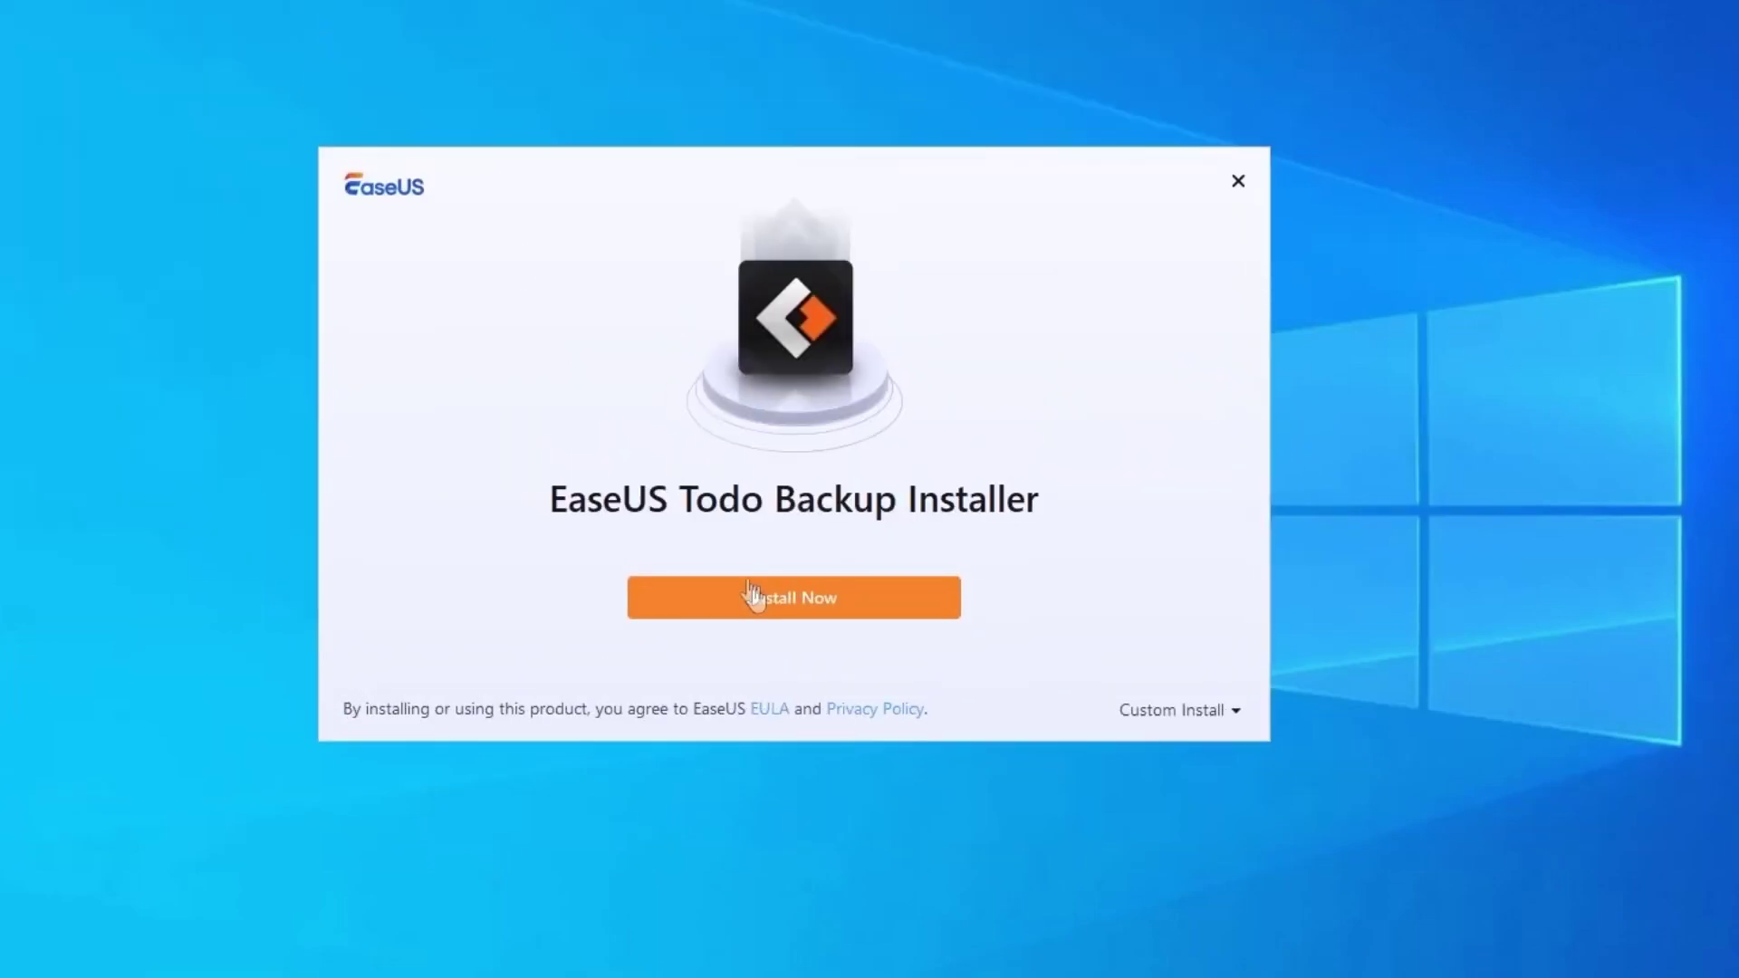
Install EaseUS Todo Backup with English language and the default installation path.
click(1151, 718)
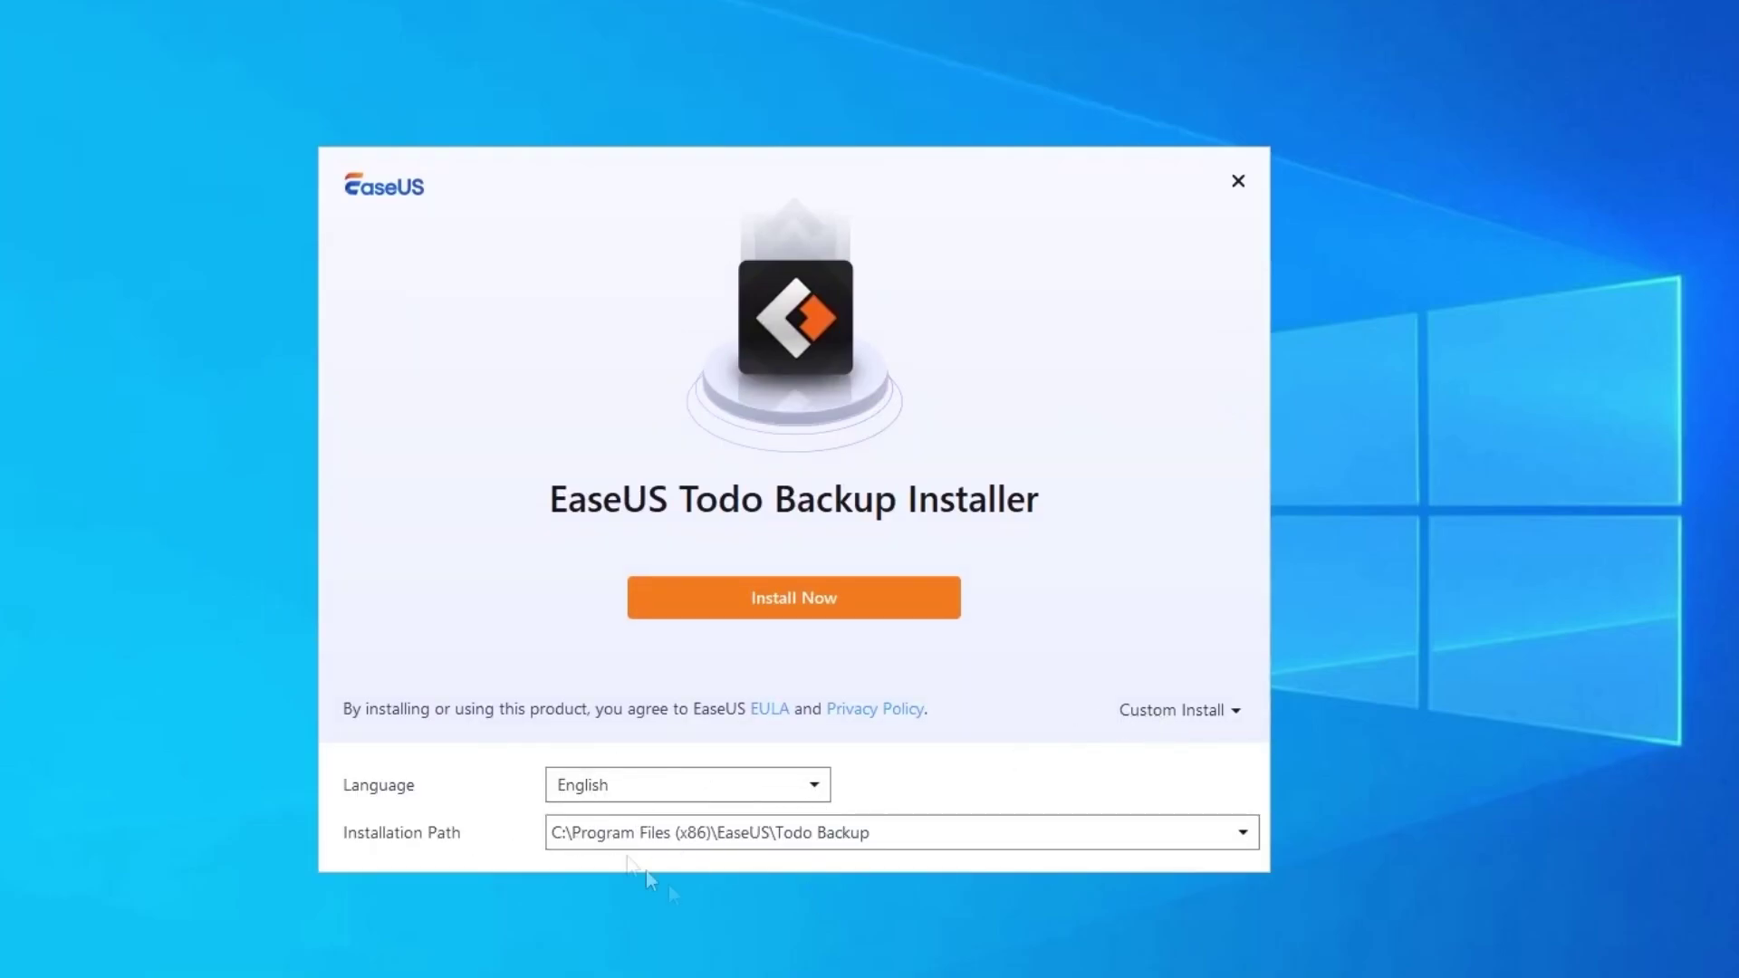
click(834, 608)
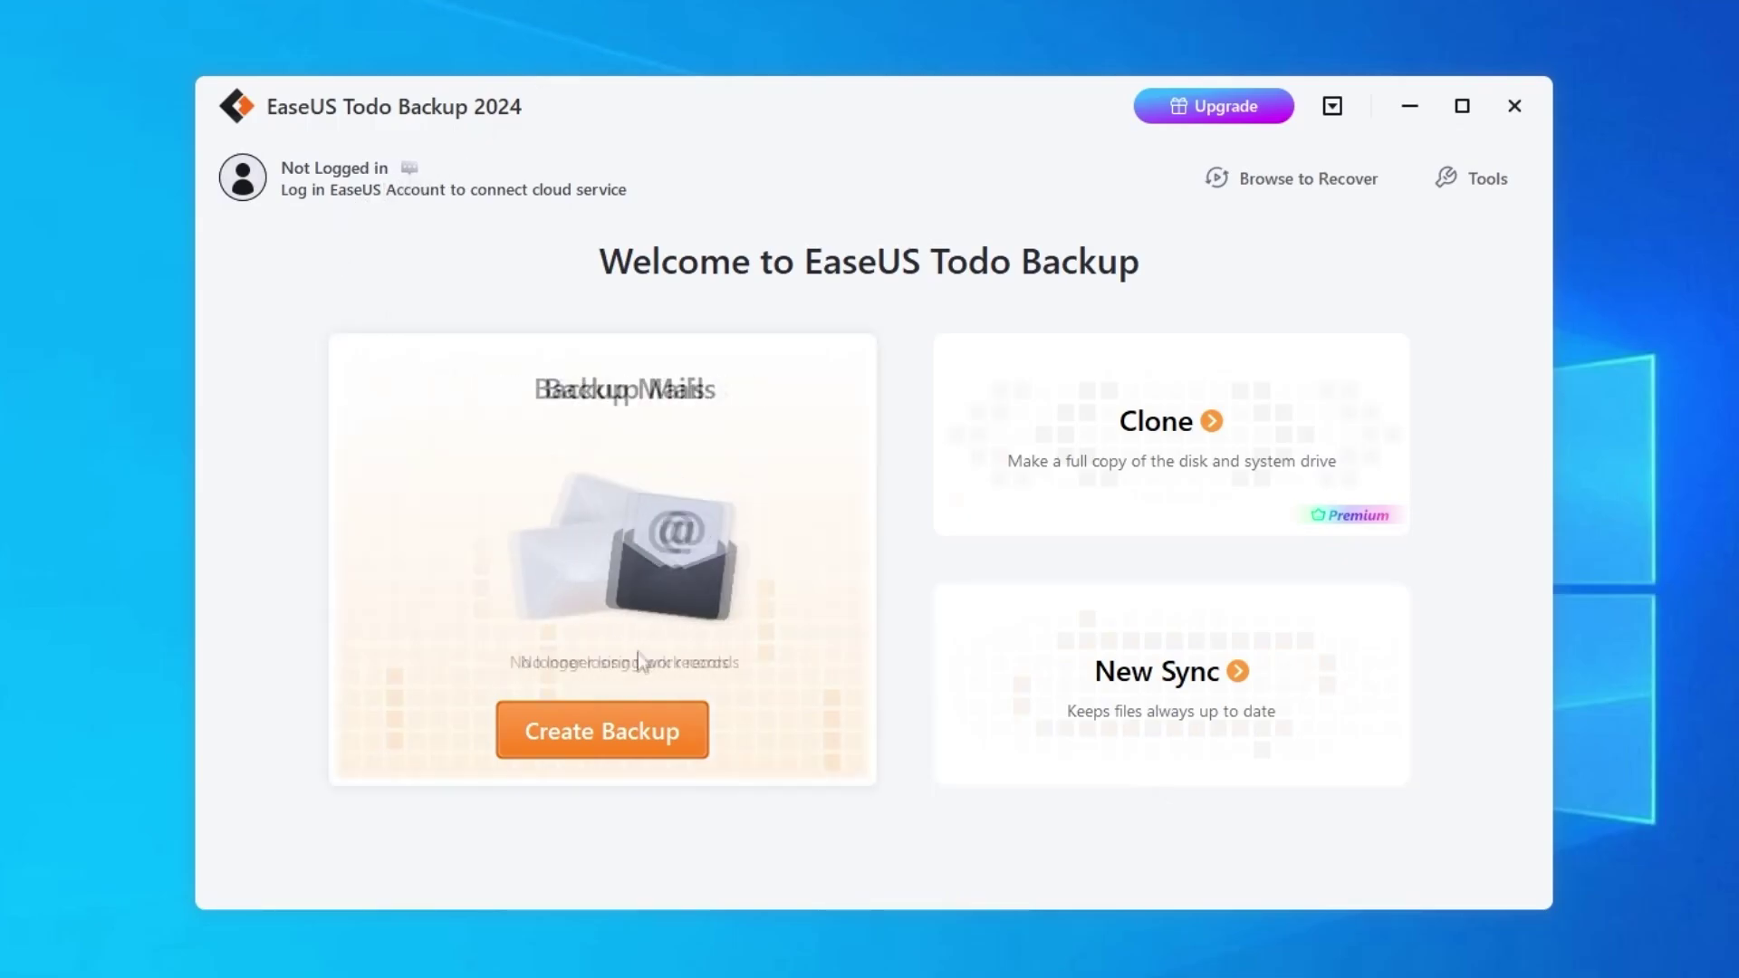
Create a new File backup and tick the FIFA 22 folder under My Documents as its source.
click(595, 750)
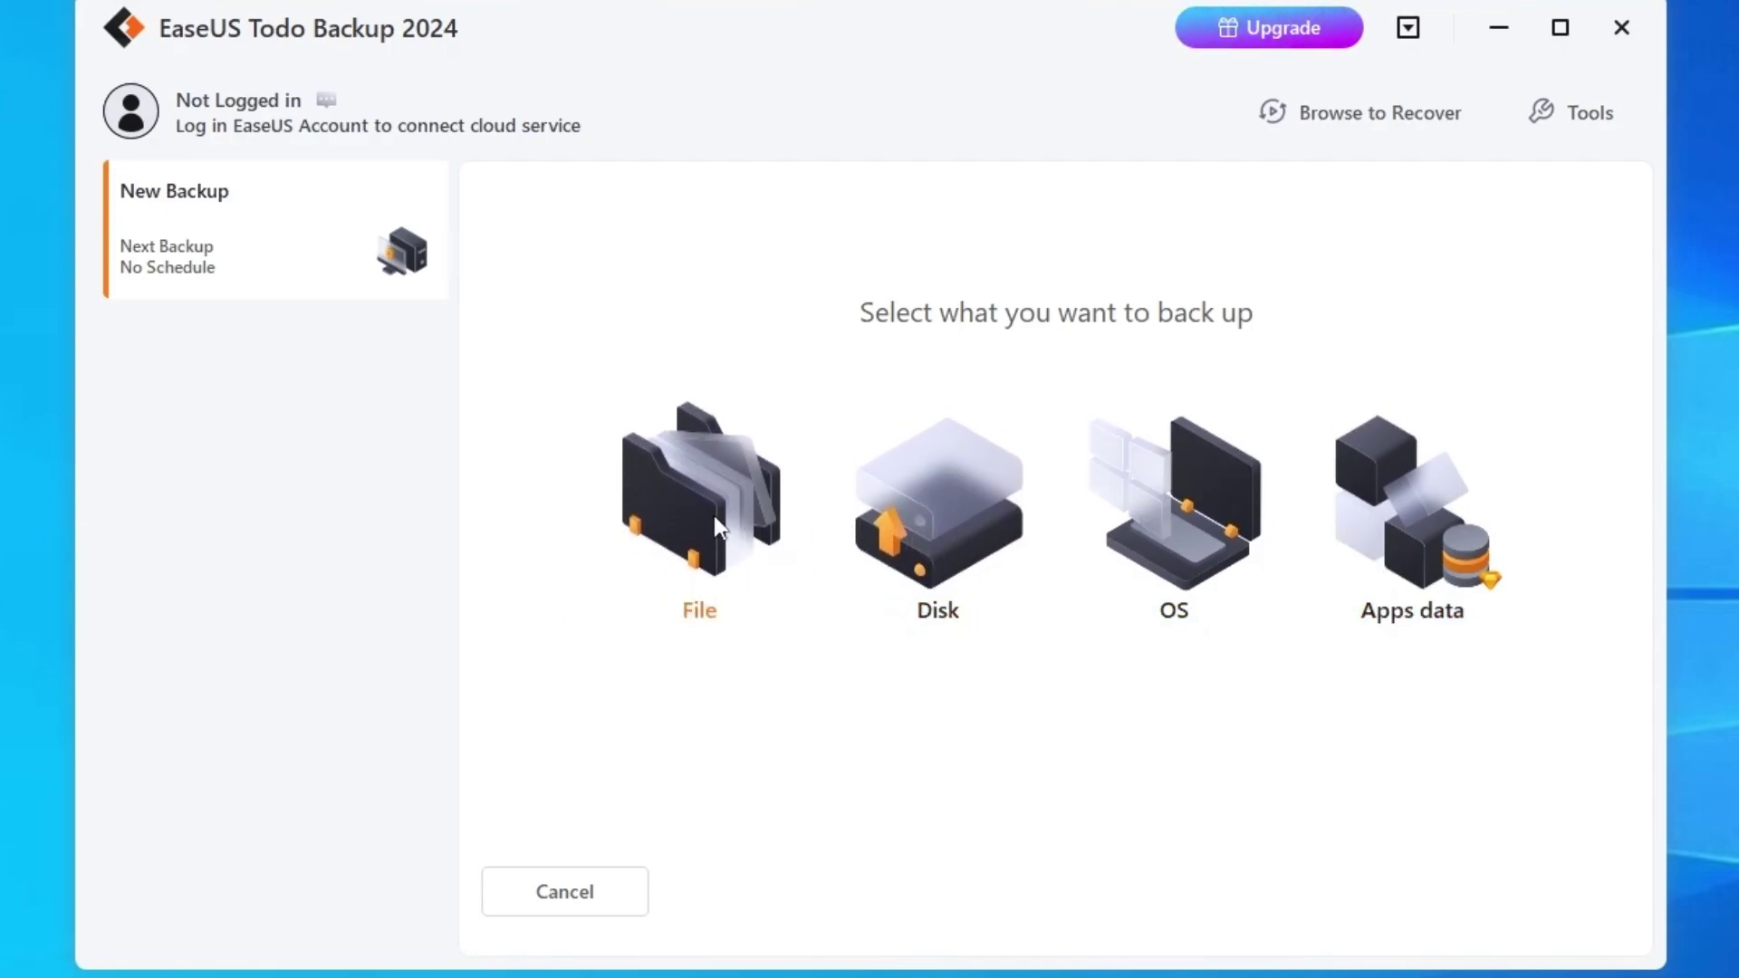
click(643, 497)
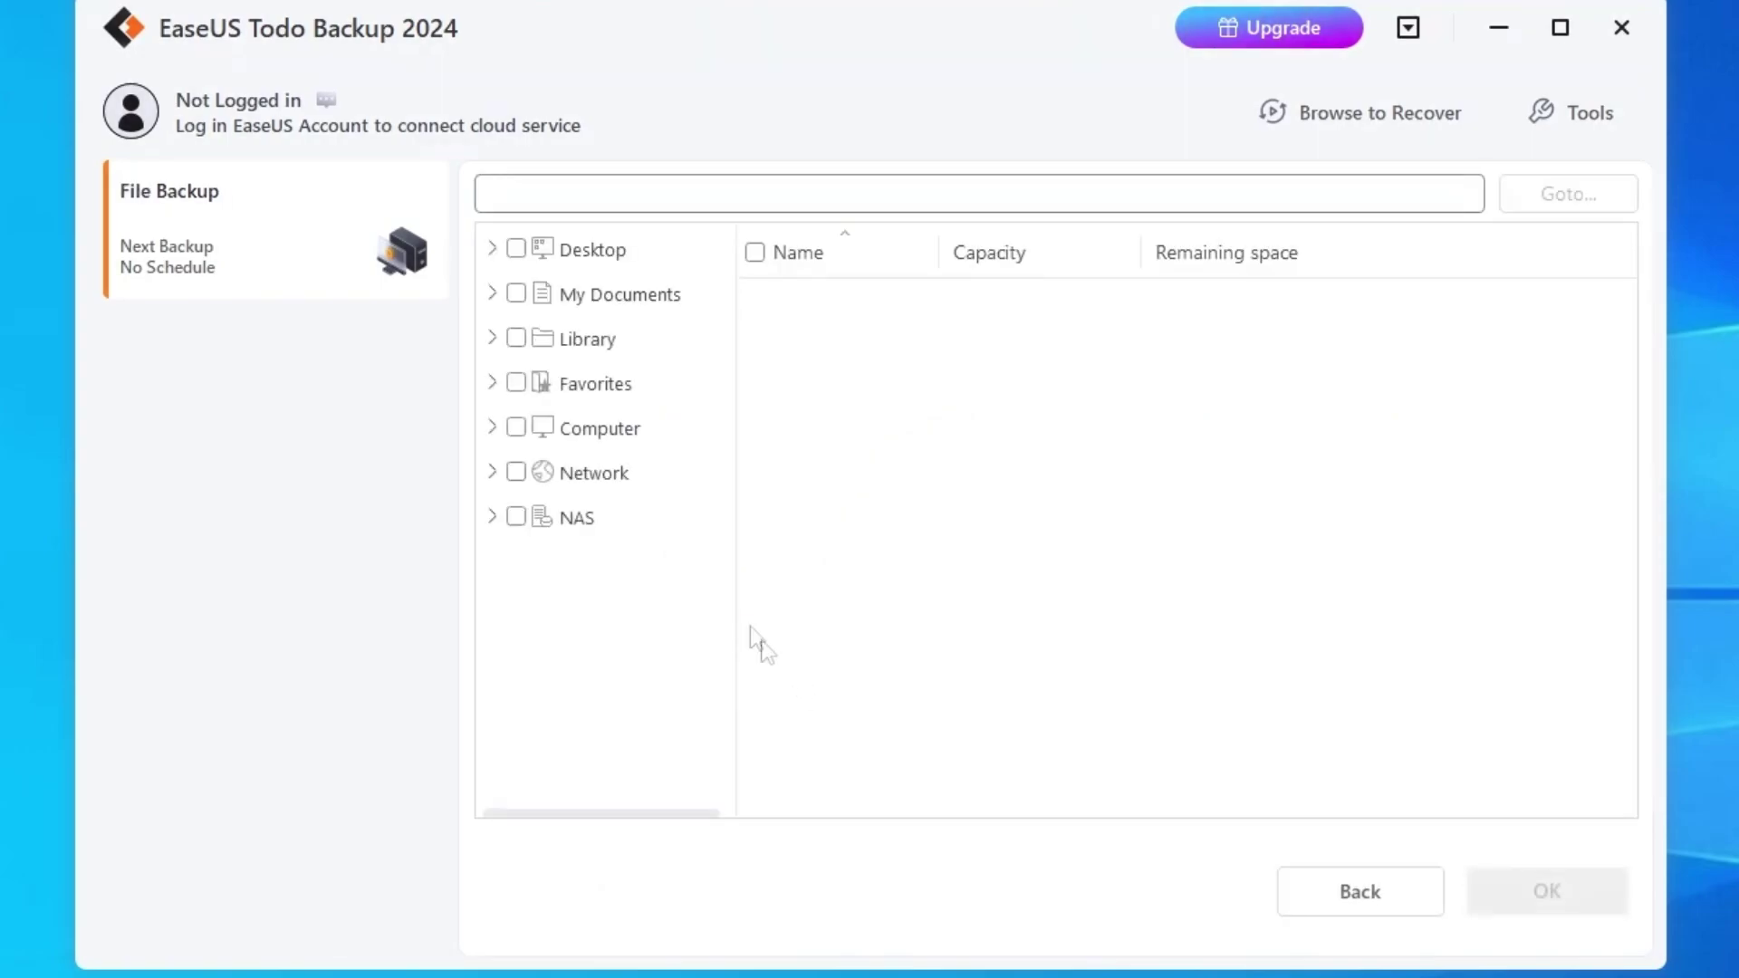
click(619, 343)
click(632, 437)
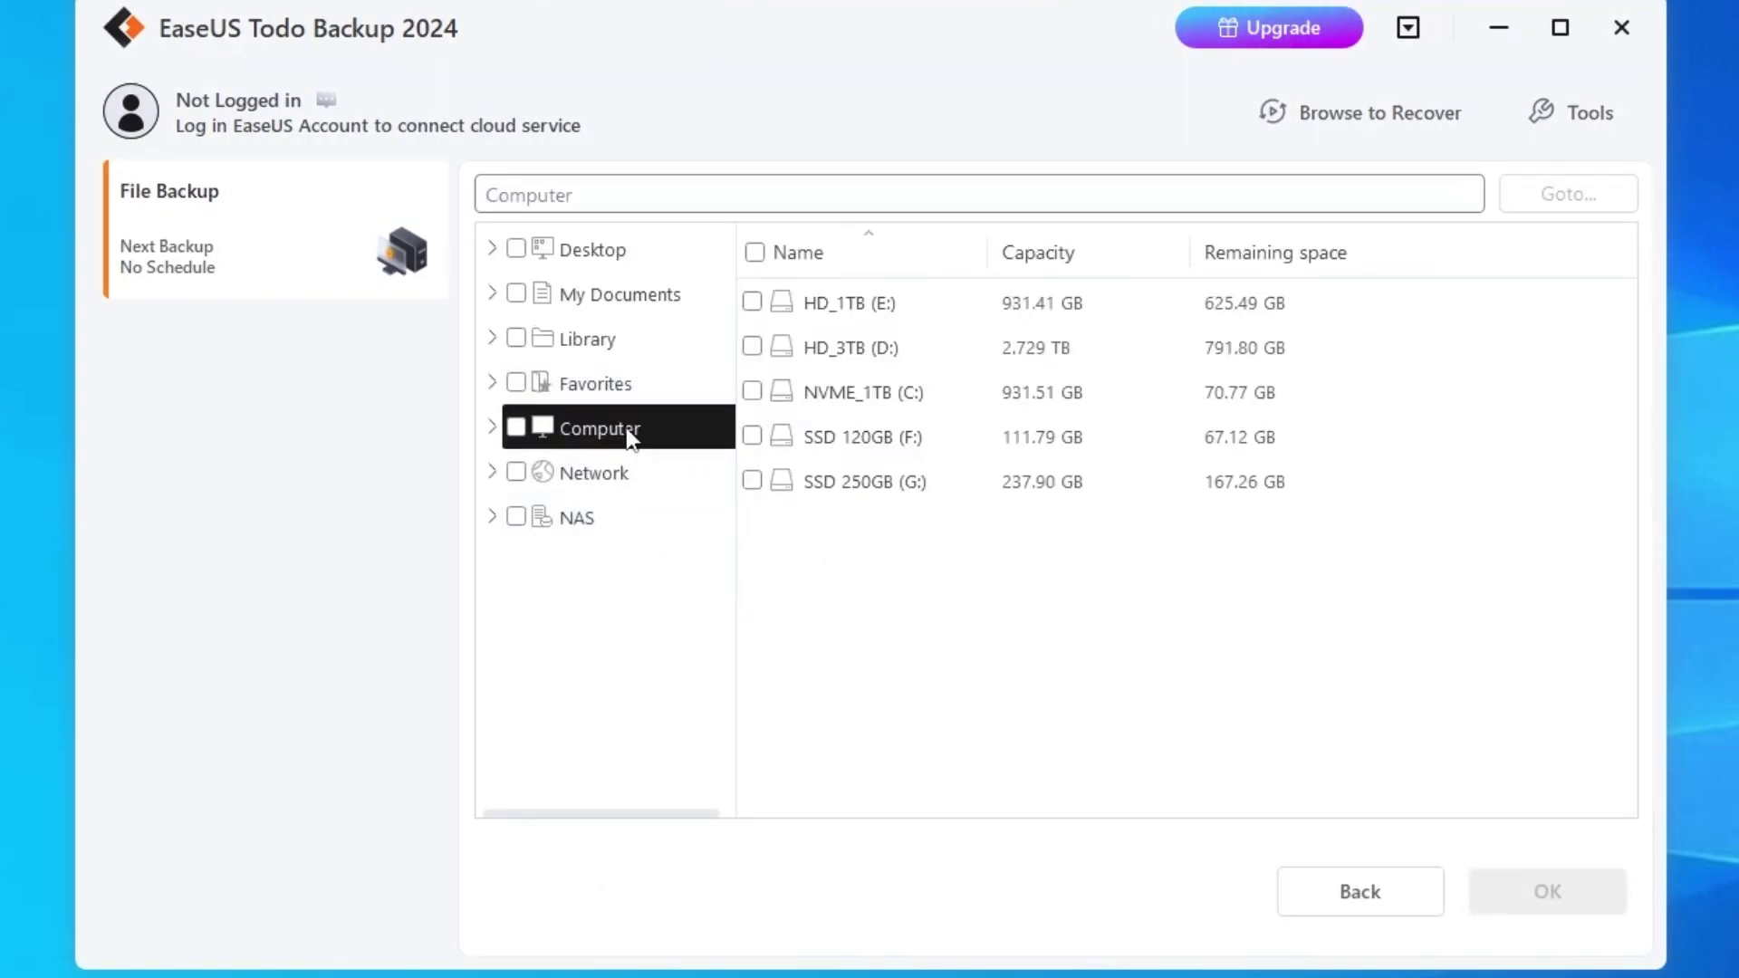
click(609, 298)
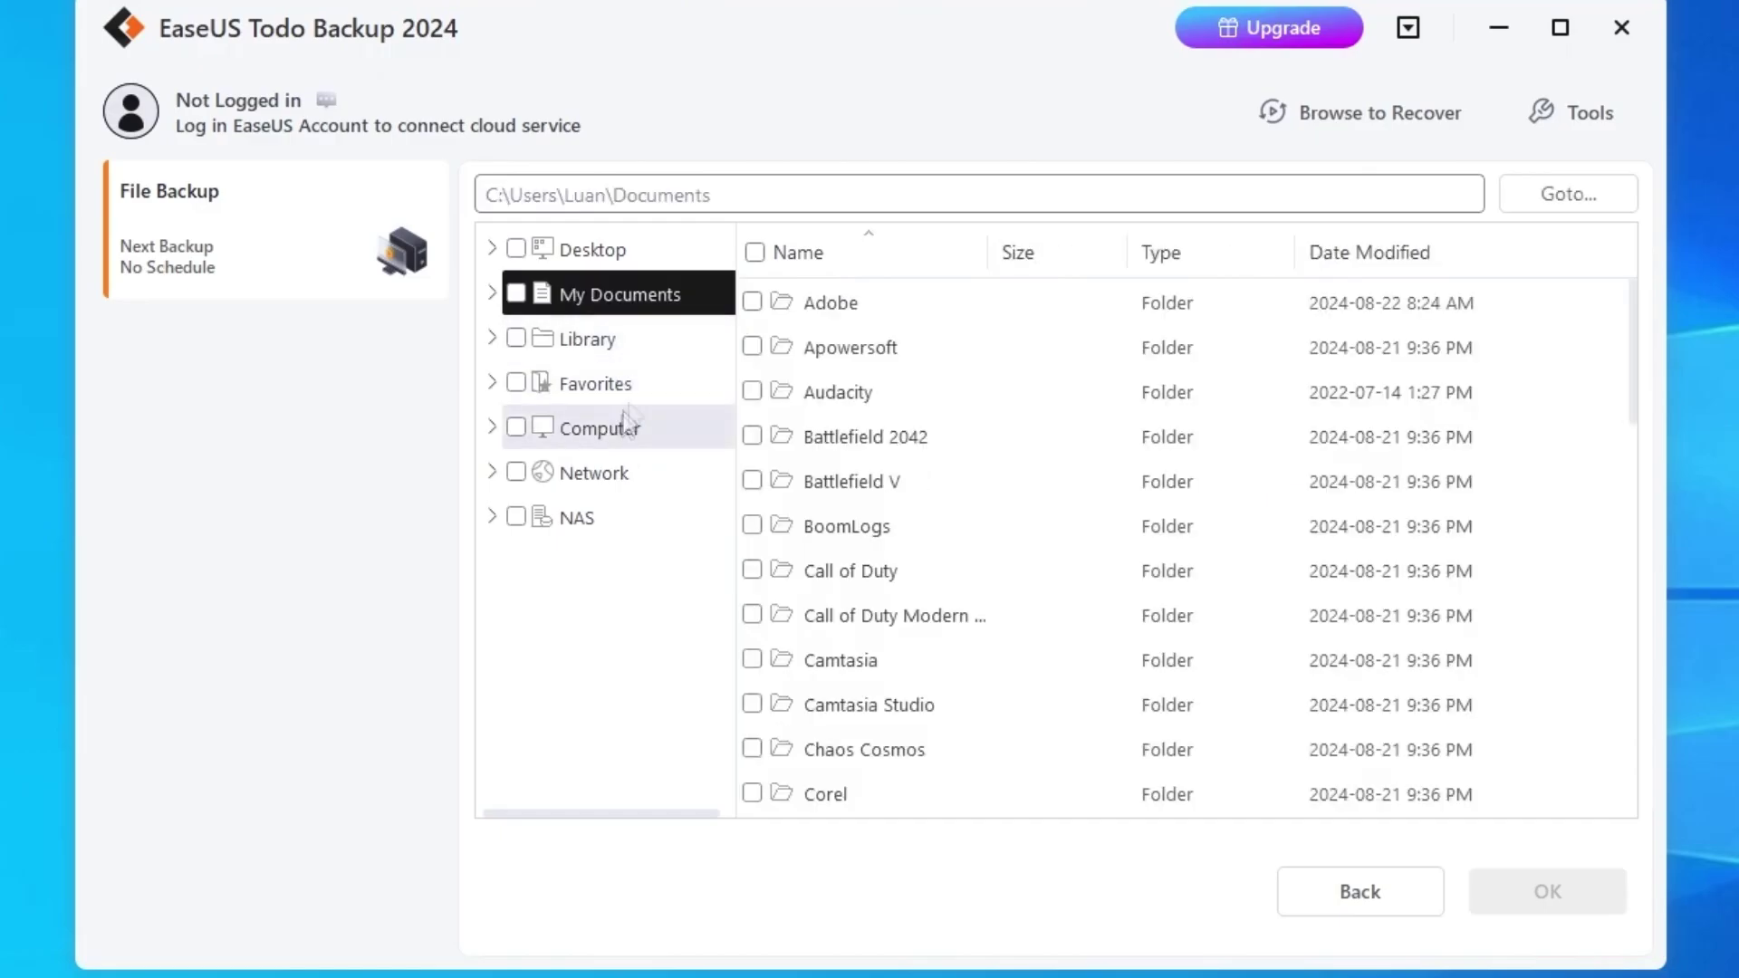
scroll(852, 699, down, 6)
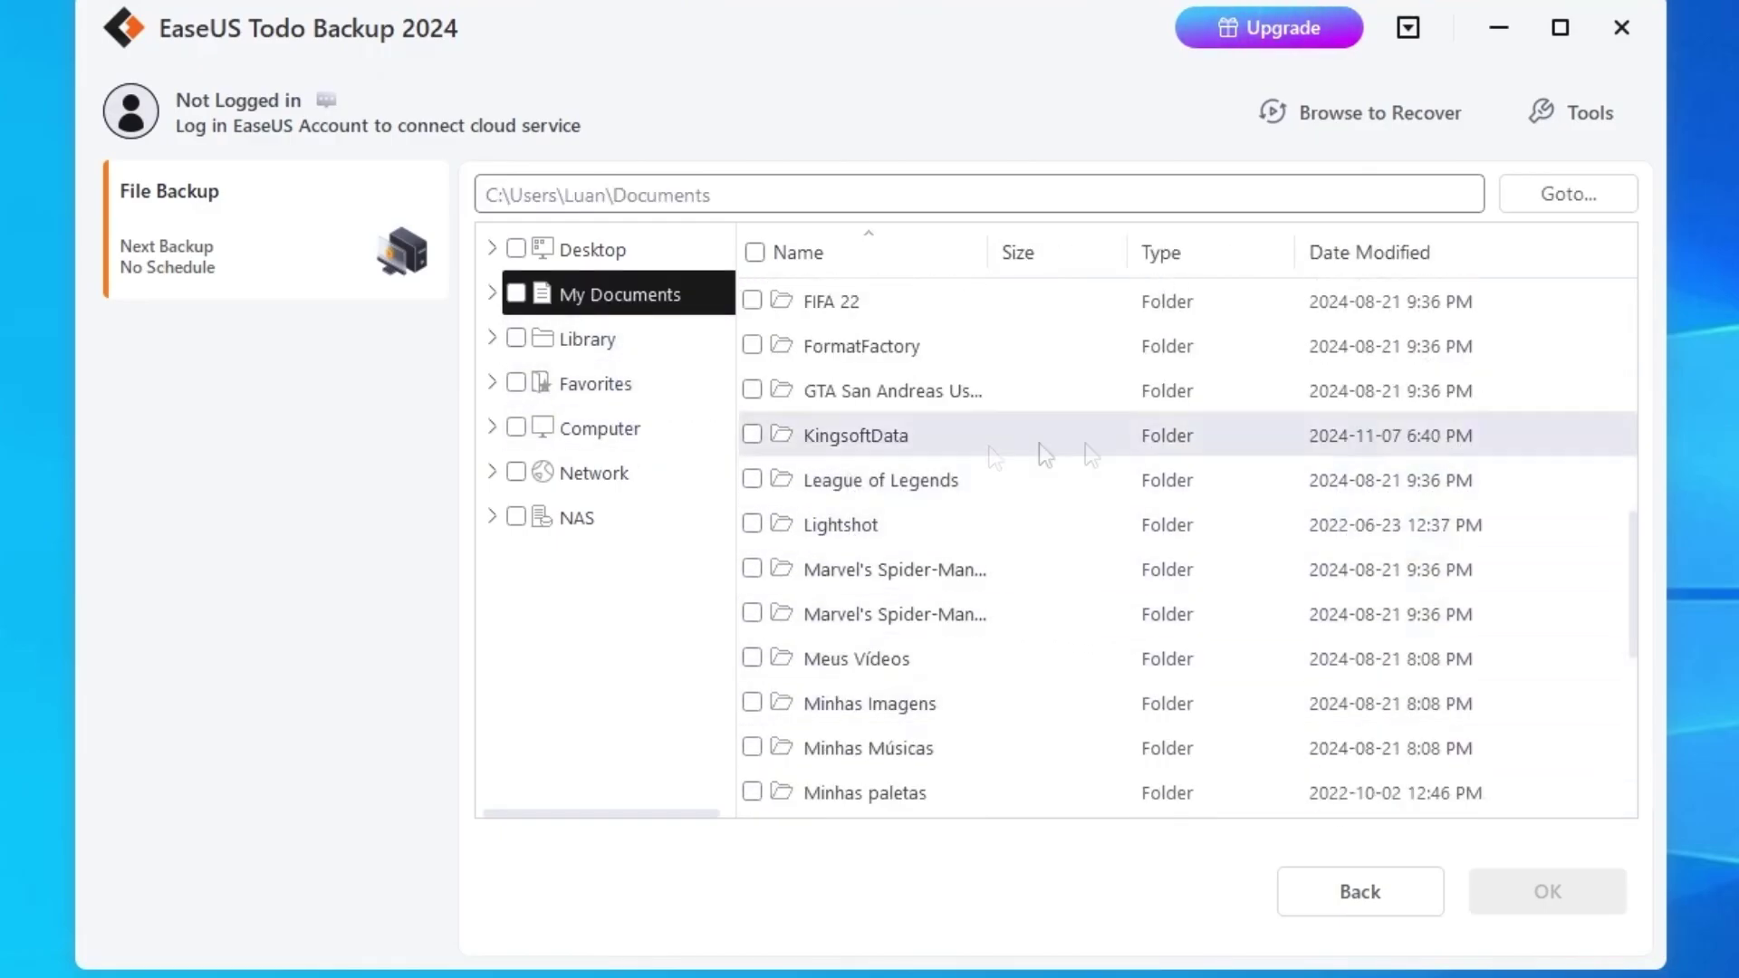
click(825, 306)
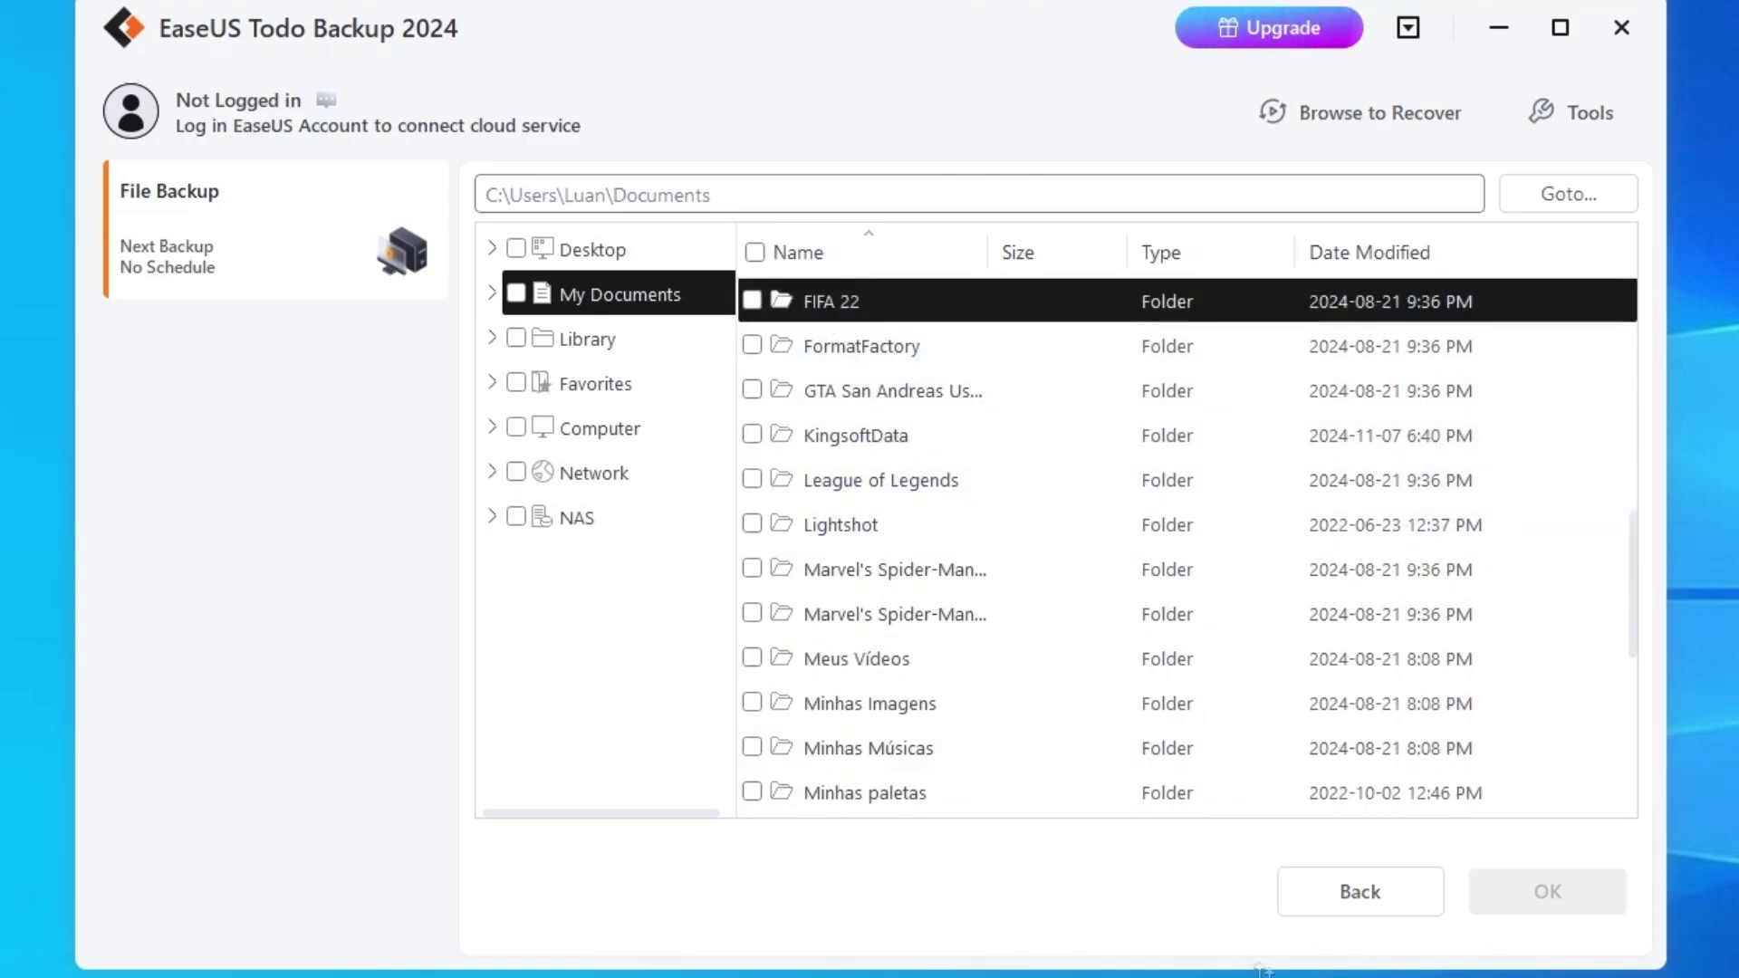
click(751, 302)
Confirm FIFA 22 as the source and run the backup to D:\My Backups until it shows Successful.
click(1511, 902)
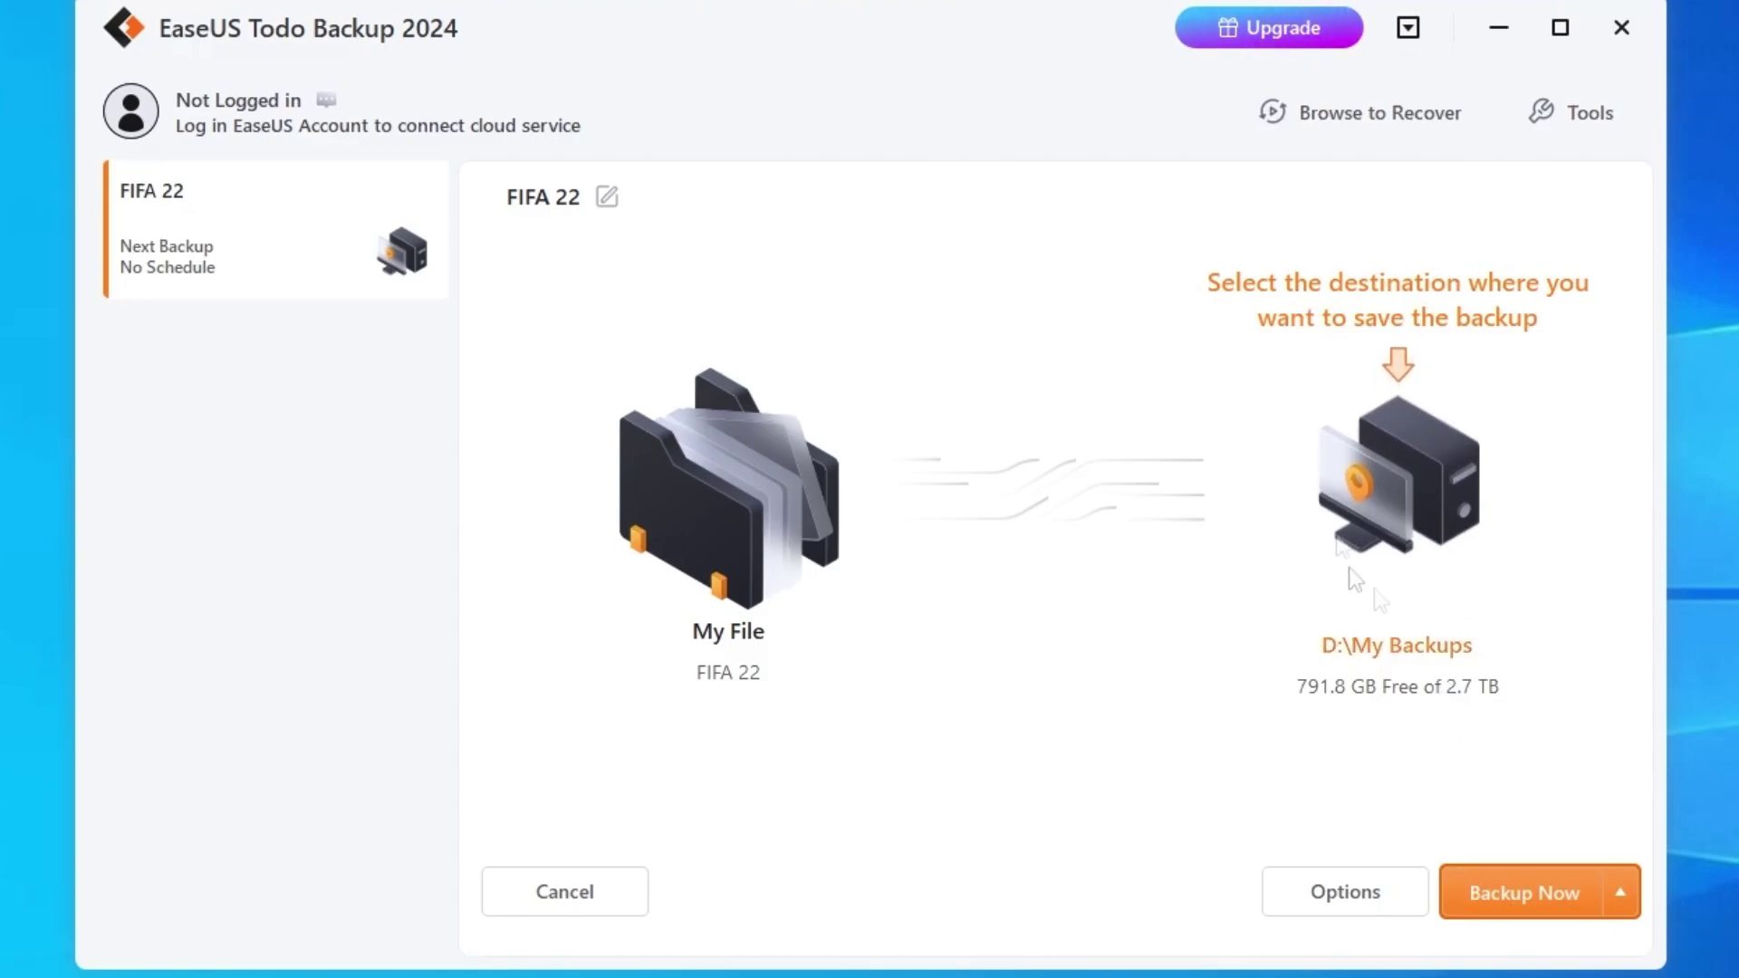
click(1531, 902)
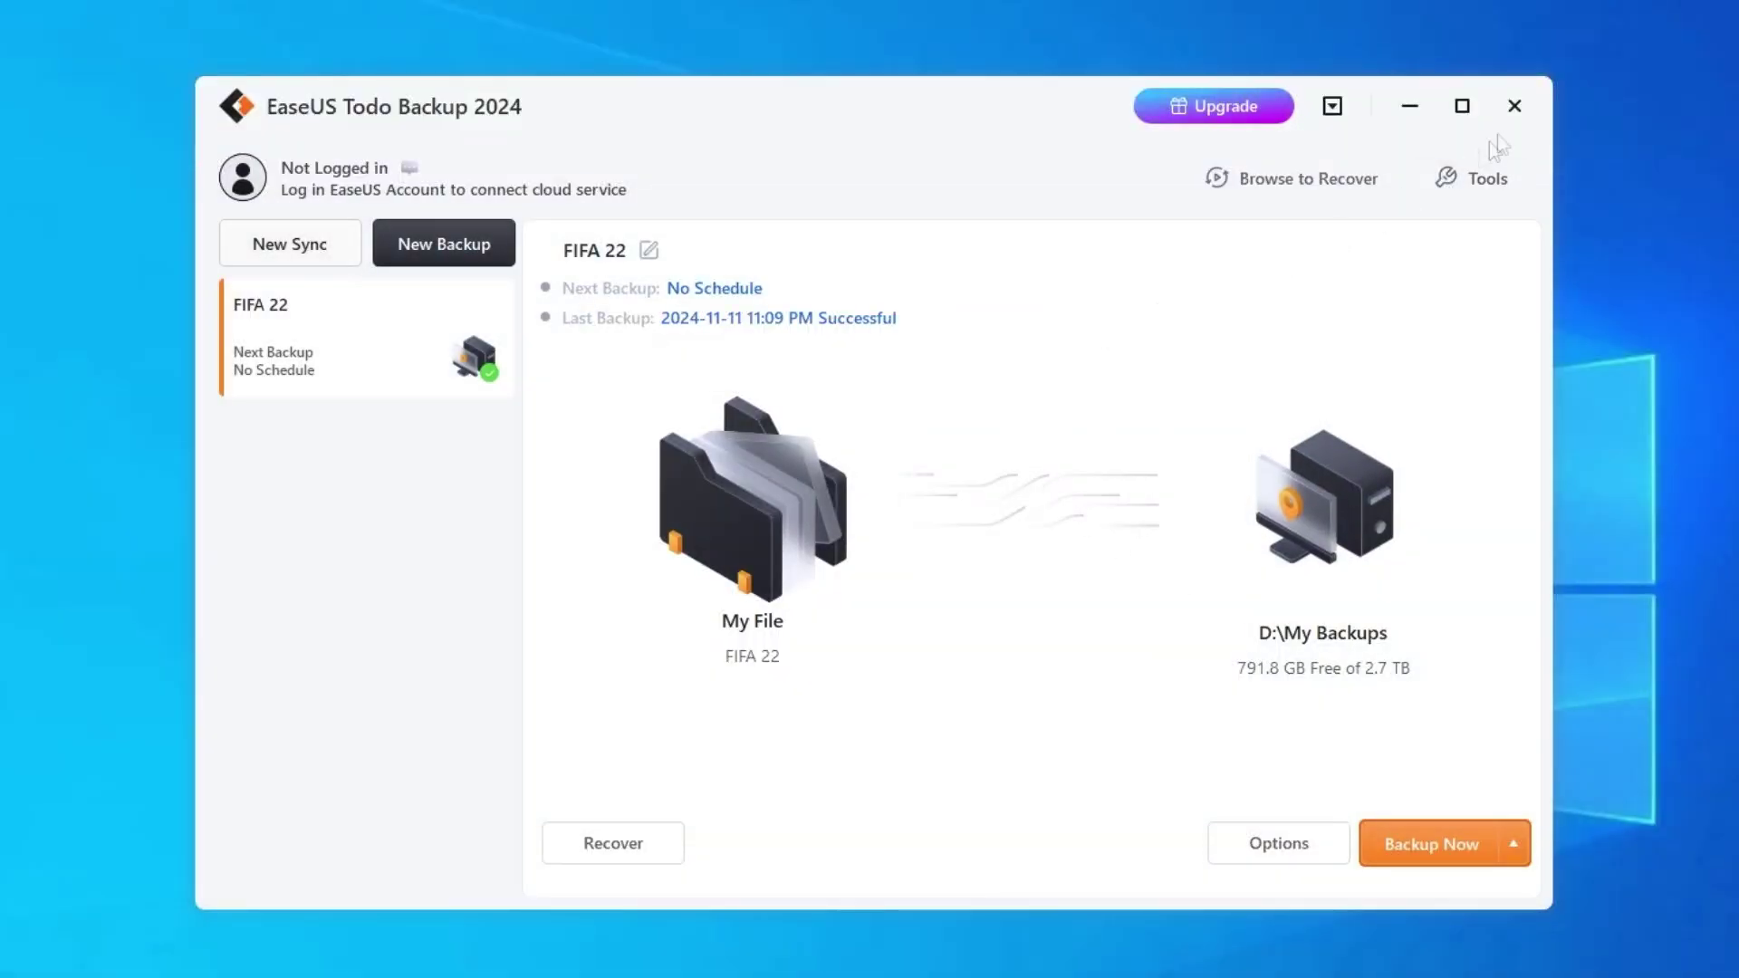
Close the EaseUS Todo Backup window to return to the plain desktop.
click(1522, 107)
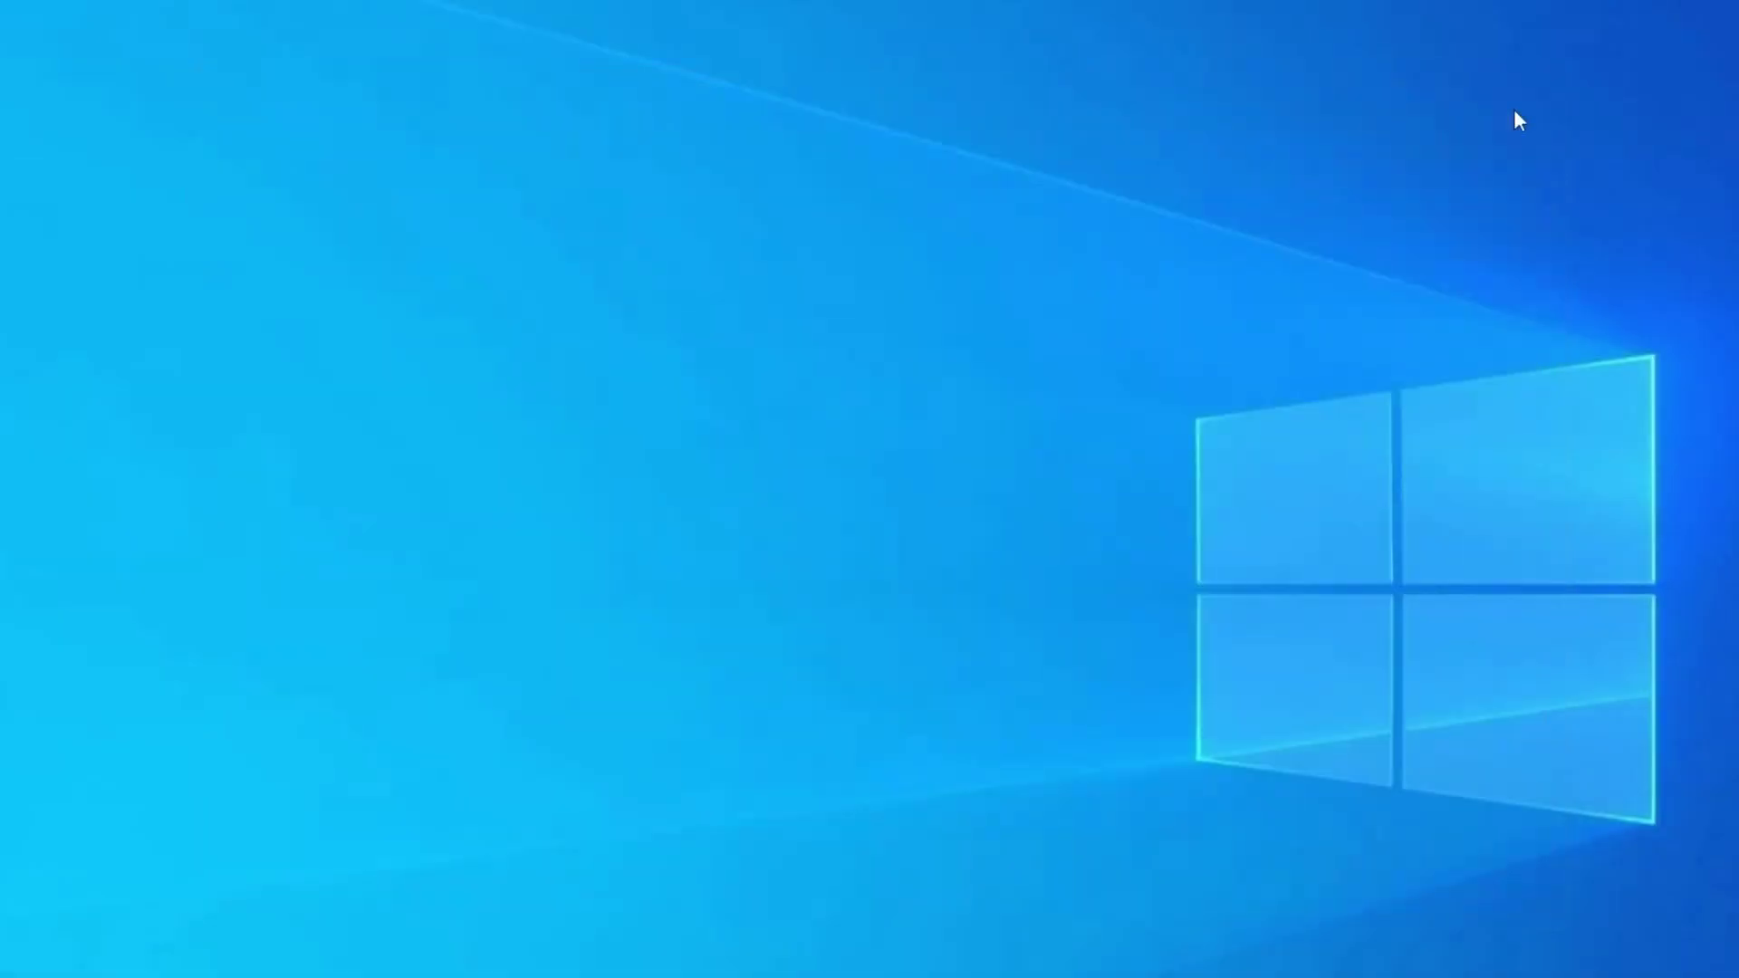